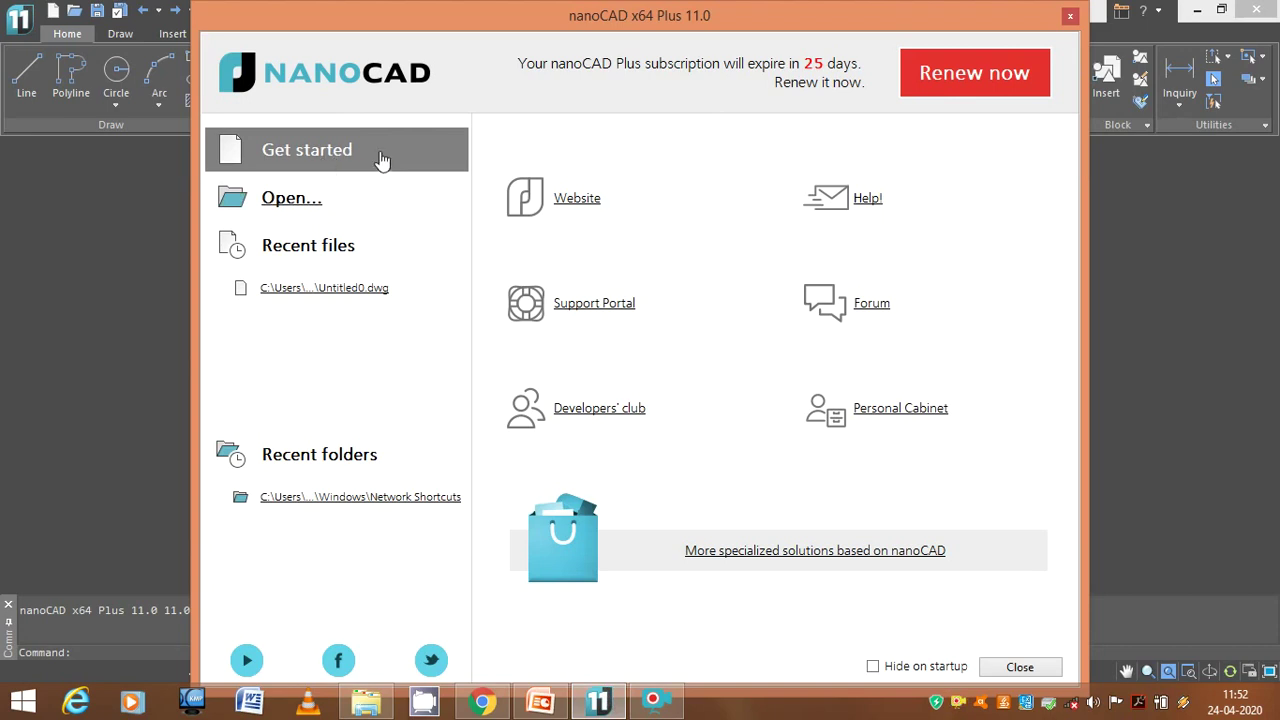
Start a new blank drawing and dismiss the update notification
left_click(290, 152)
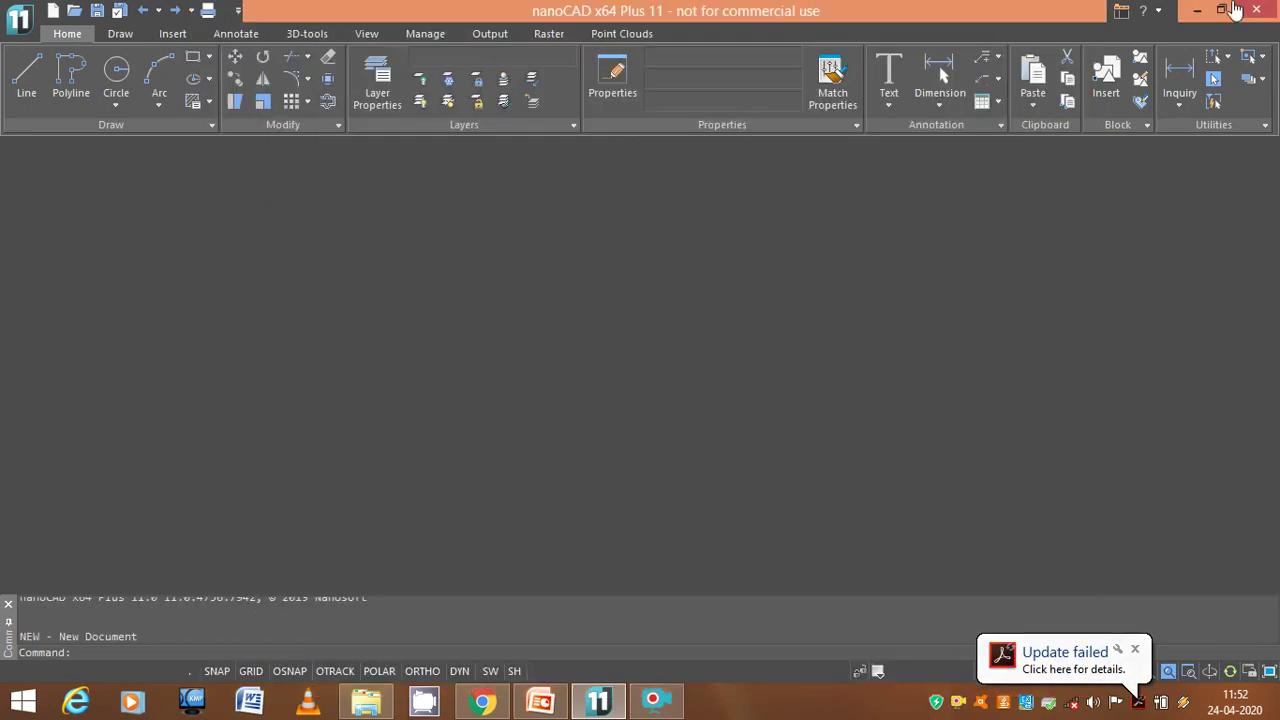
left_click(1135, 650)
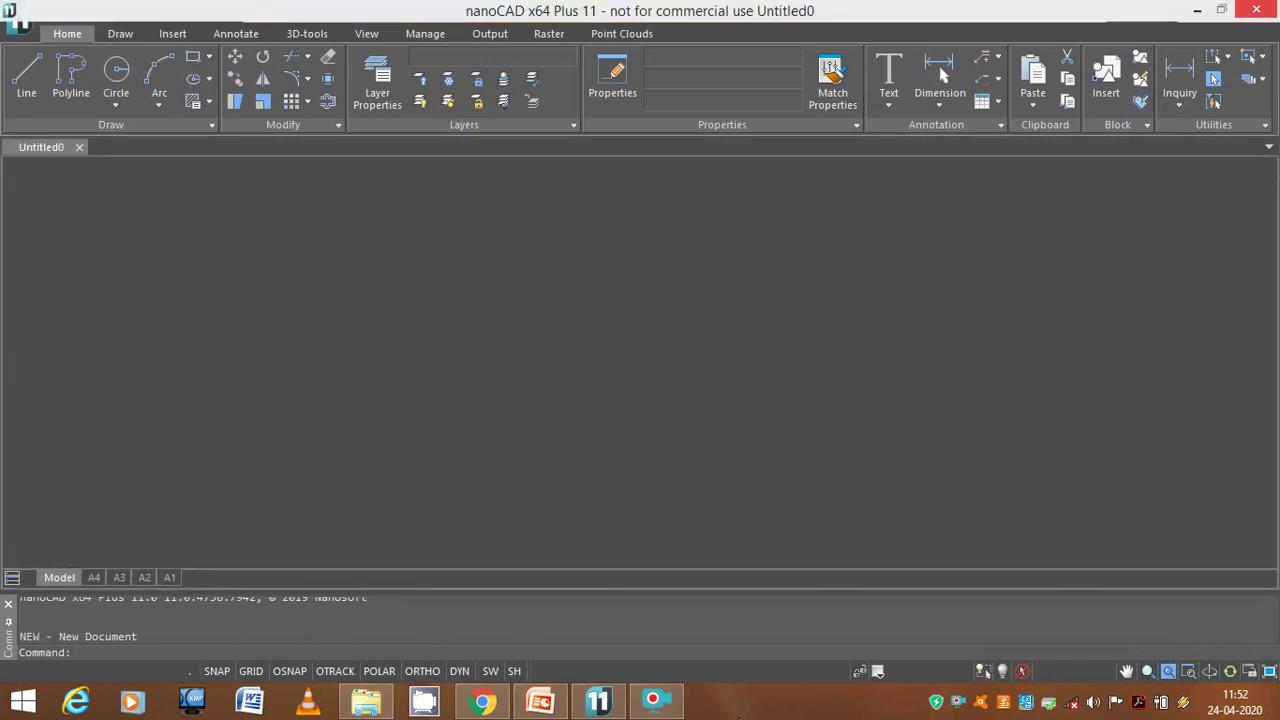
left_click(666, 712)
left_click_drag(714, 491, 803, 10)
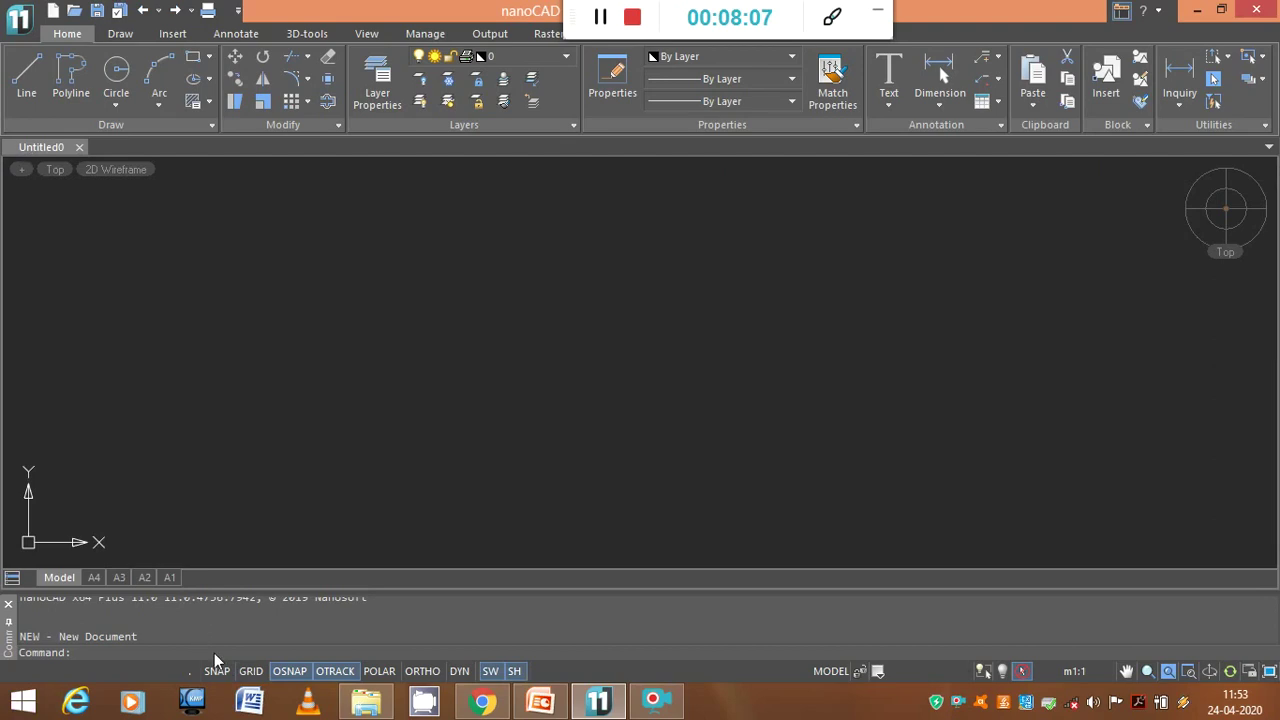
Turn on the drawing grid and enable all object snap modes
left_click(251, 671)
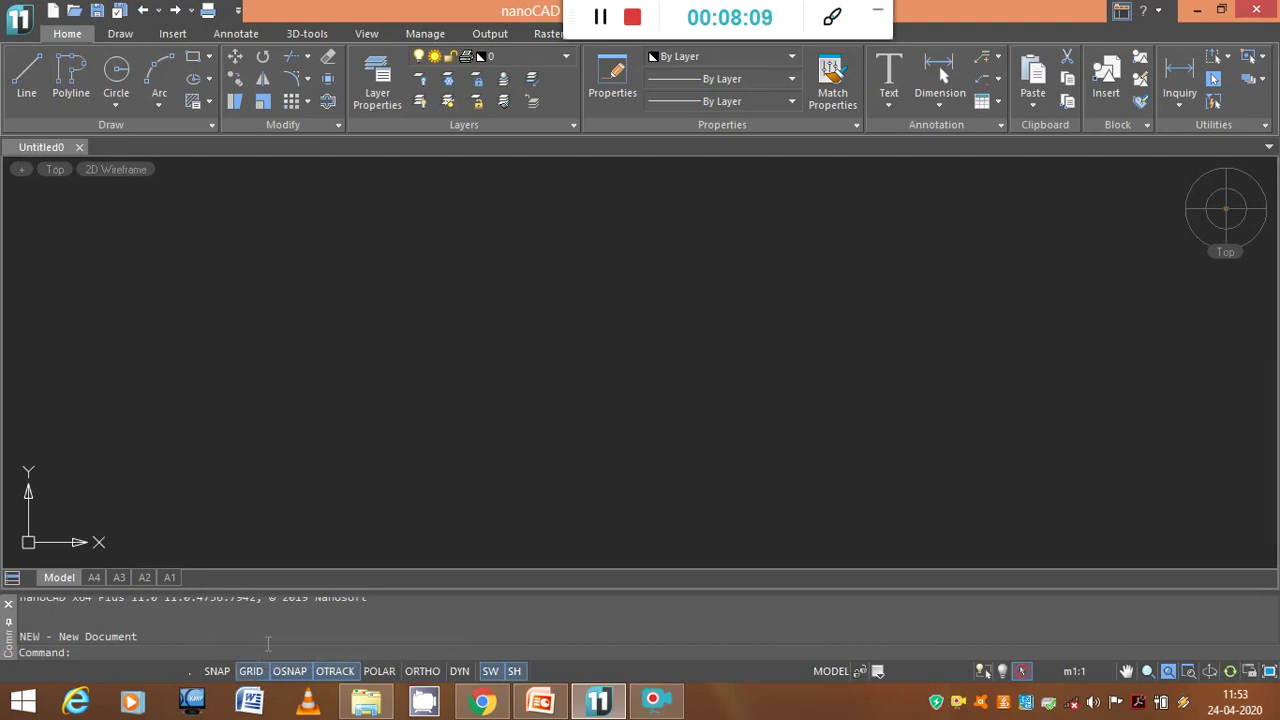
left_click(251, 671)
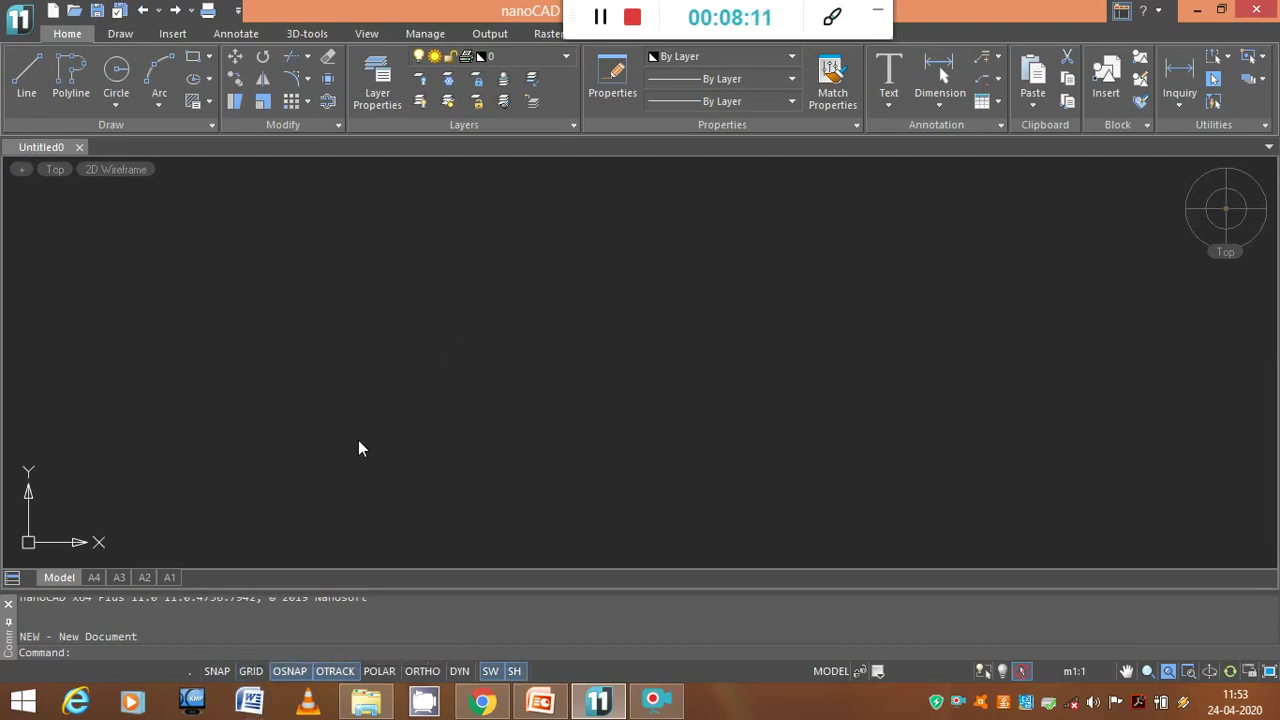
left_click(251, 671)
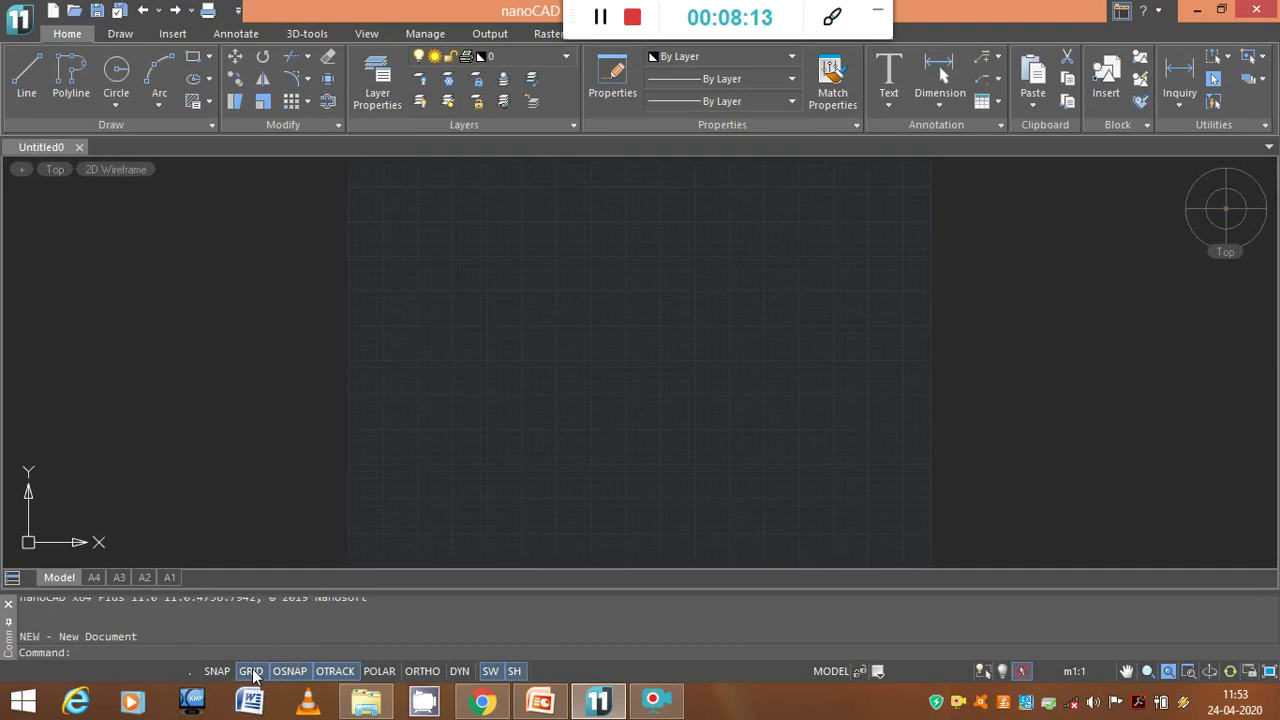
right_click(306, 676)
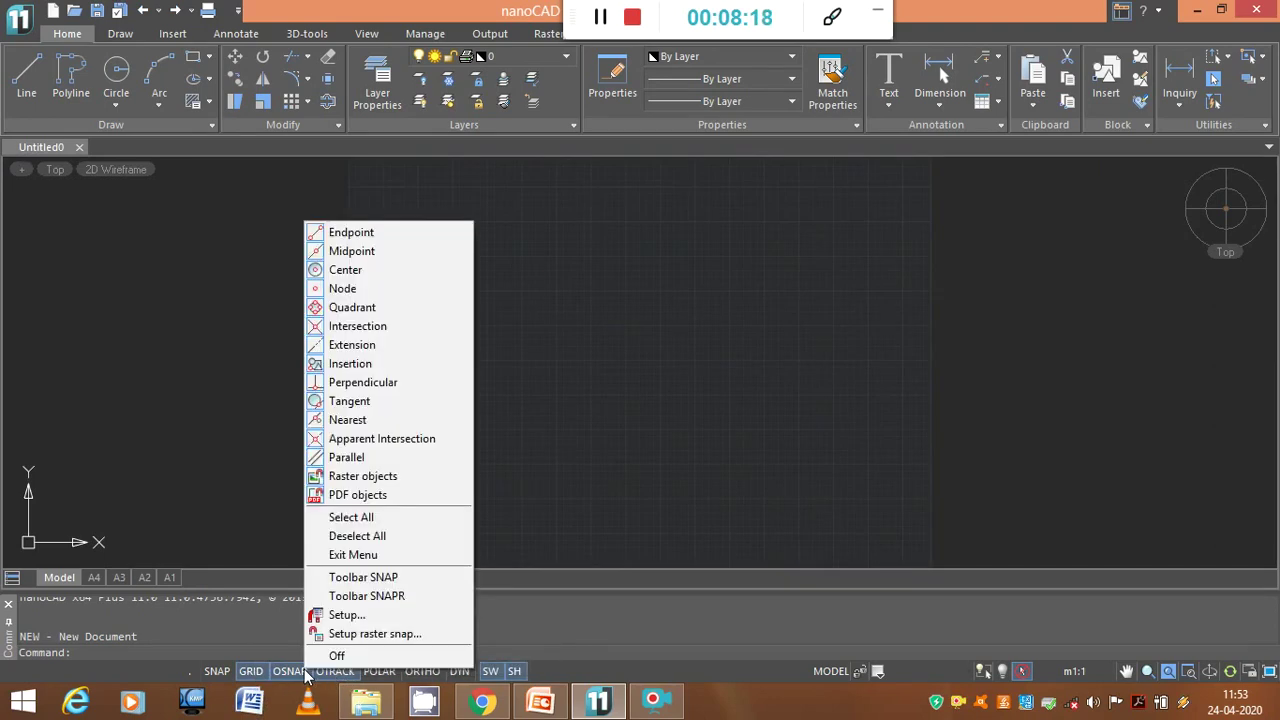
left_click(361, 525)
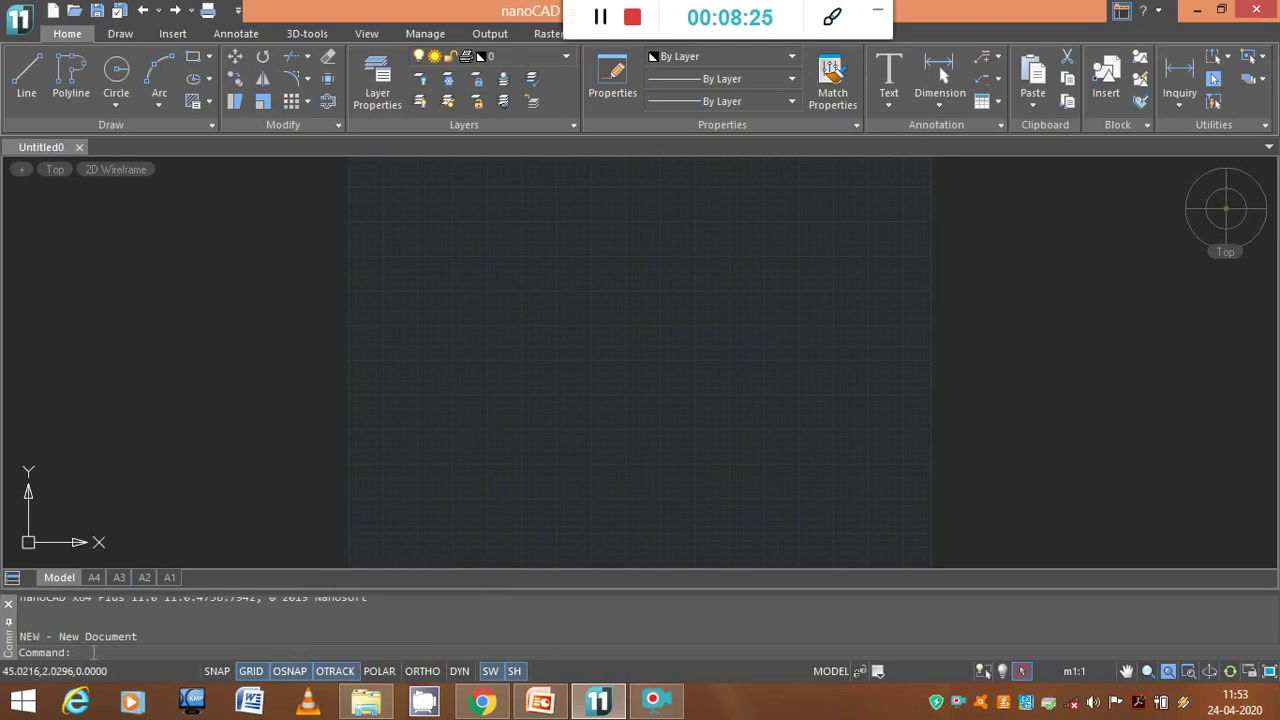
Open the drawing units with the UNITS command and accept decimal lengths at 0.0000 precision and millimetres as the insertion unit
scroll(456, 420, "up", 2)
scroll(456, 420, "up", 1)
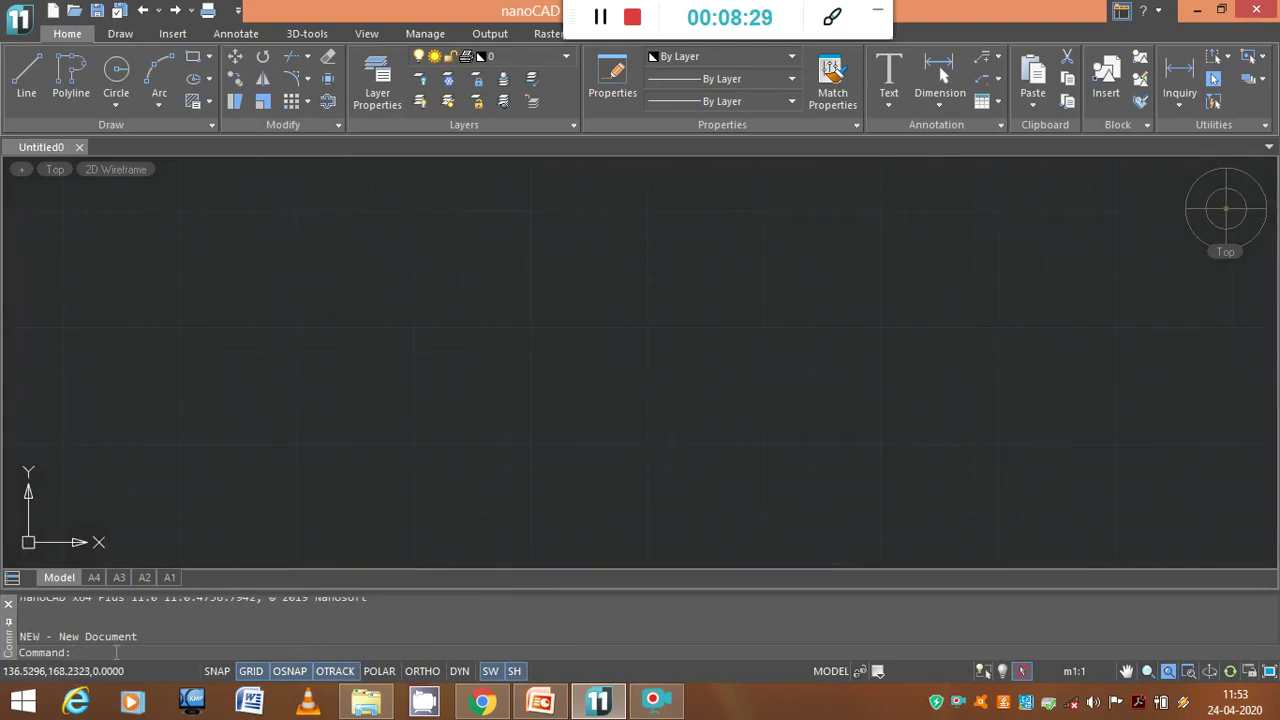
type("uu")
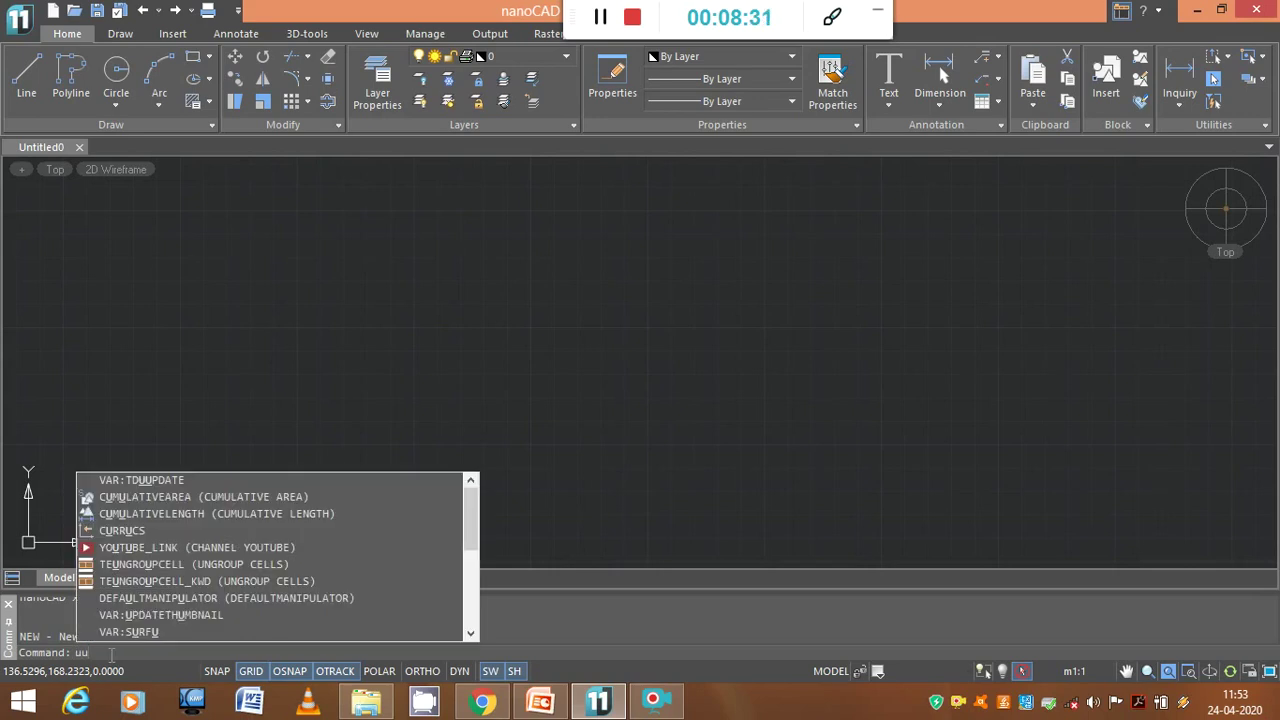
key("BackSpace")
type("nits")
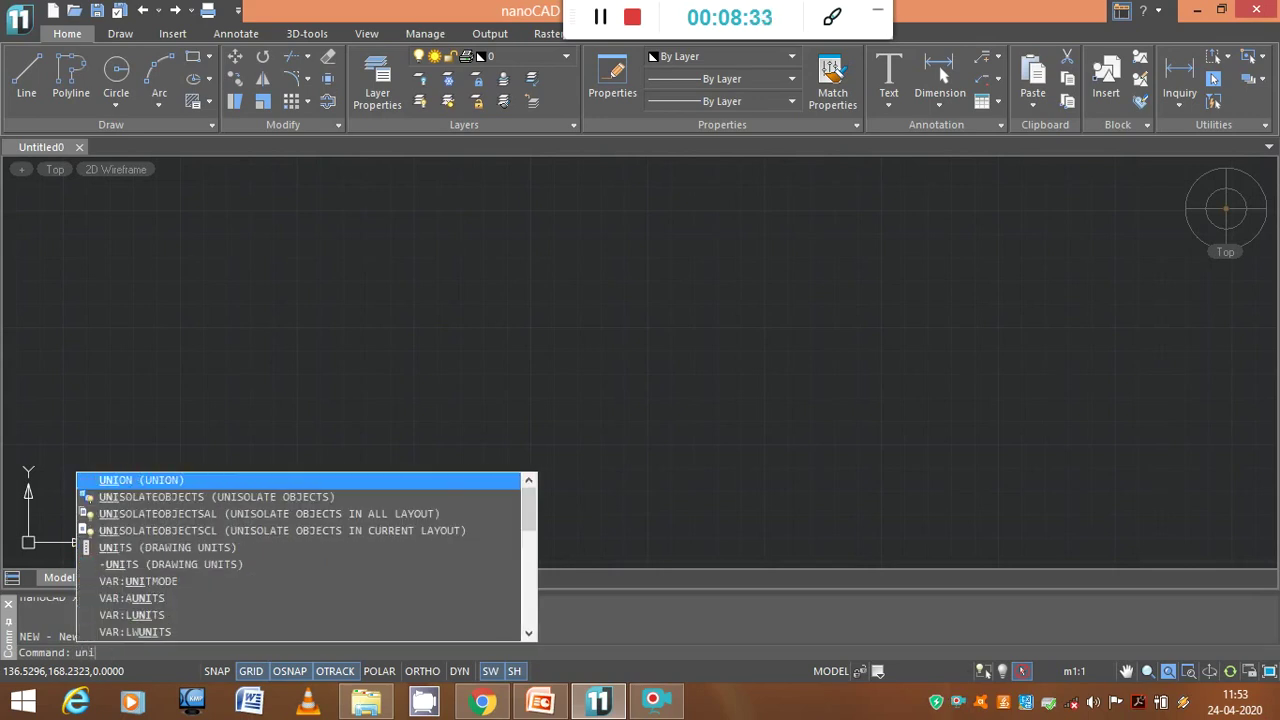
key("Return")
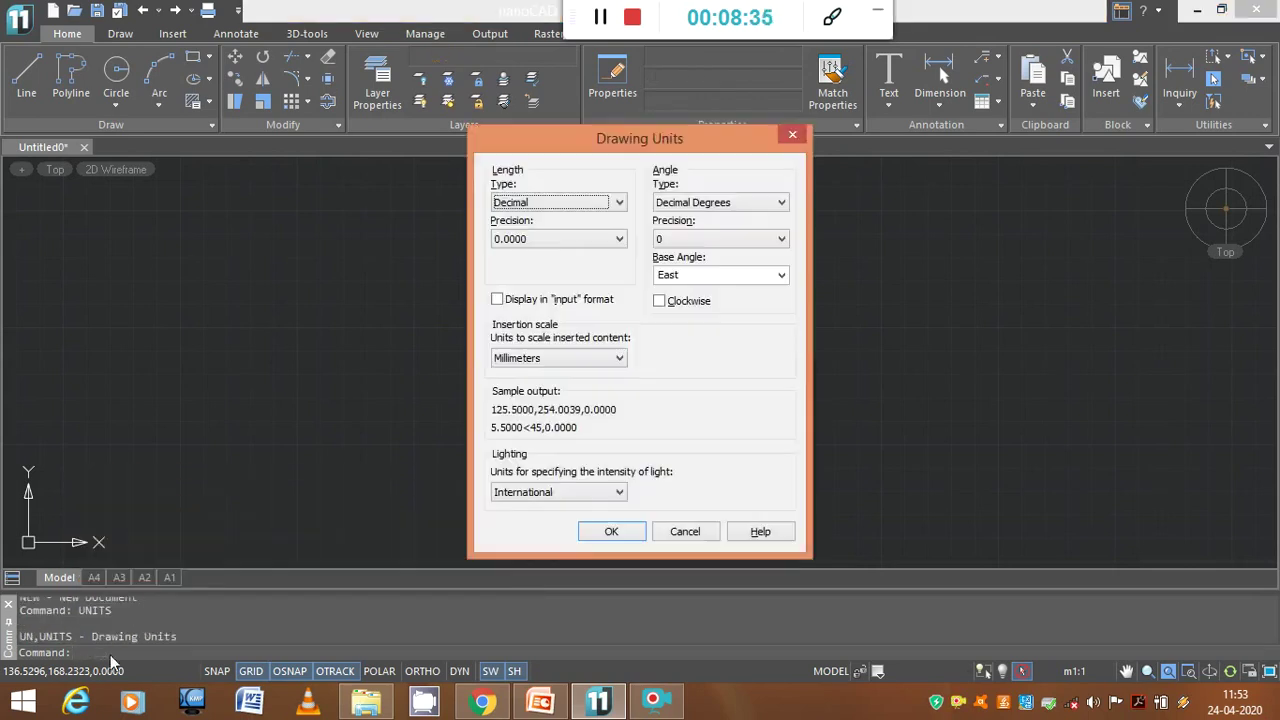
left_click(612, 531)
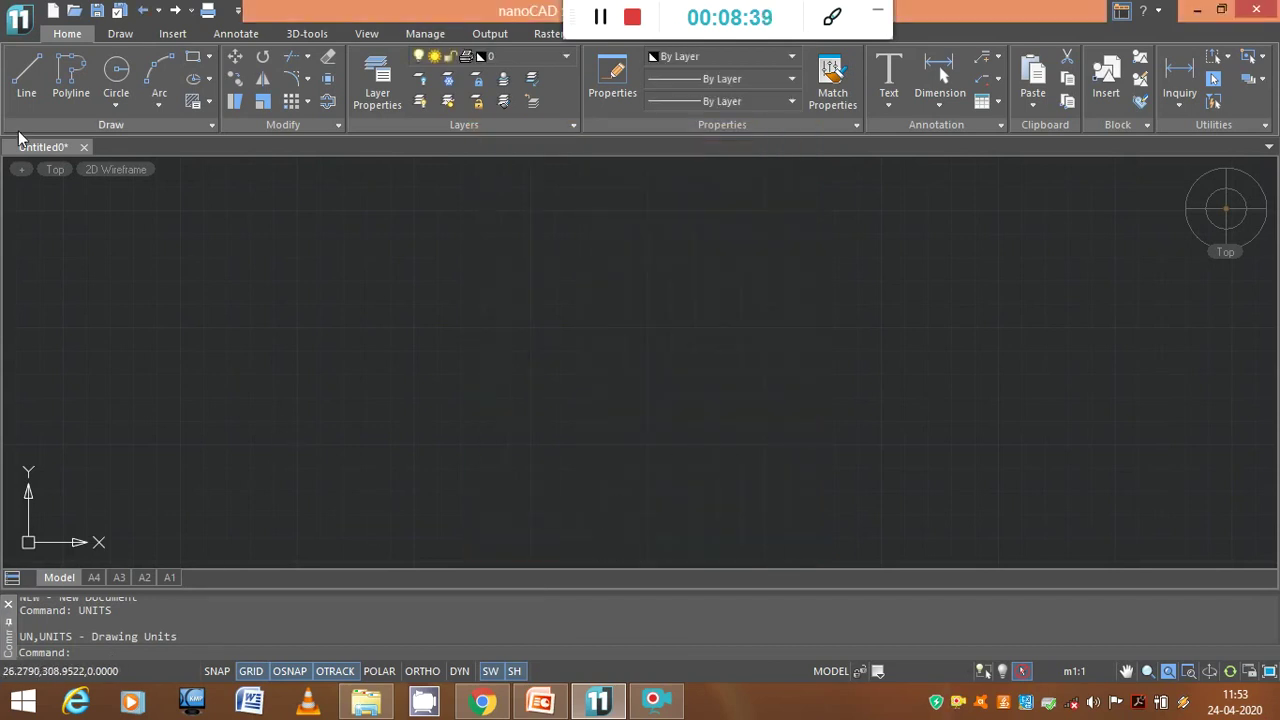
Draw a vertical line 100 units long upward from a free start point, using the relative coordinate @0,100
left_click(28, 82)
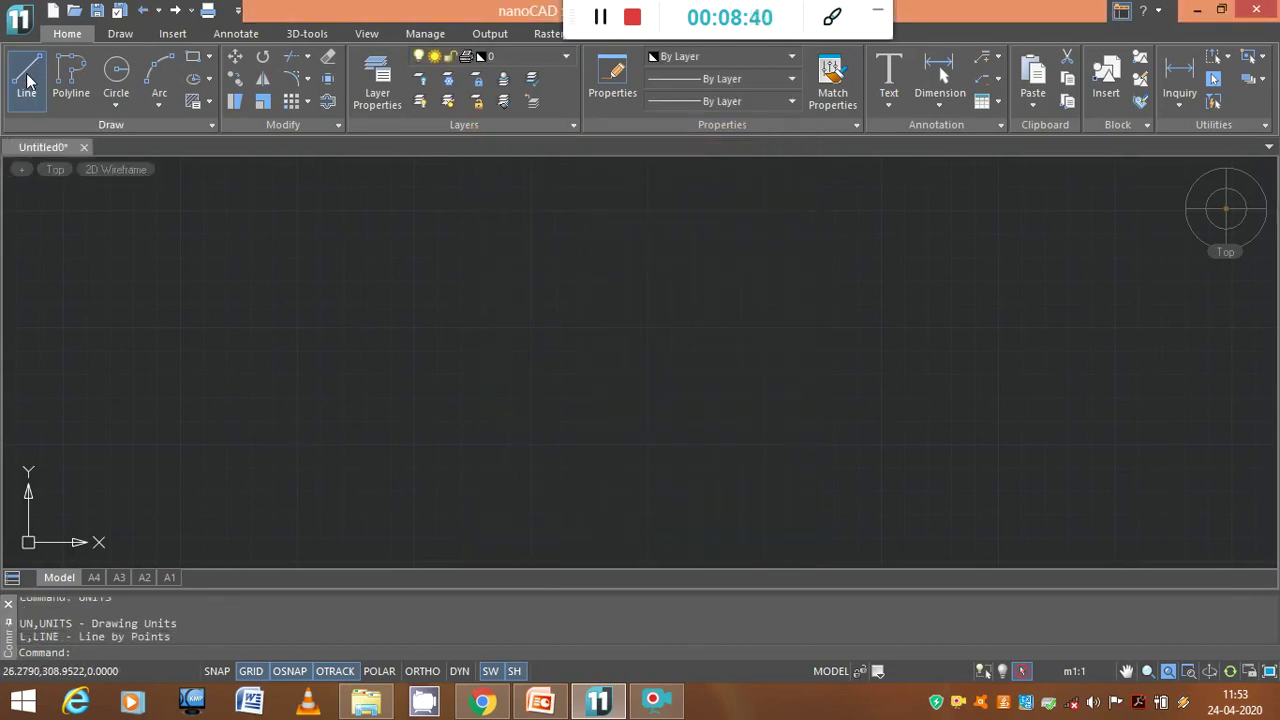
left_click(178, 462)
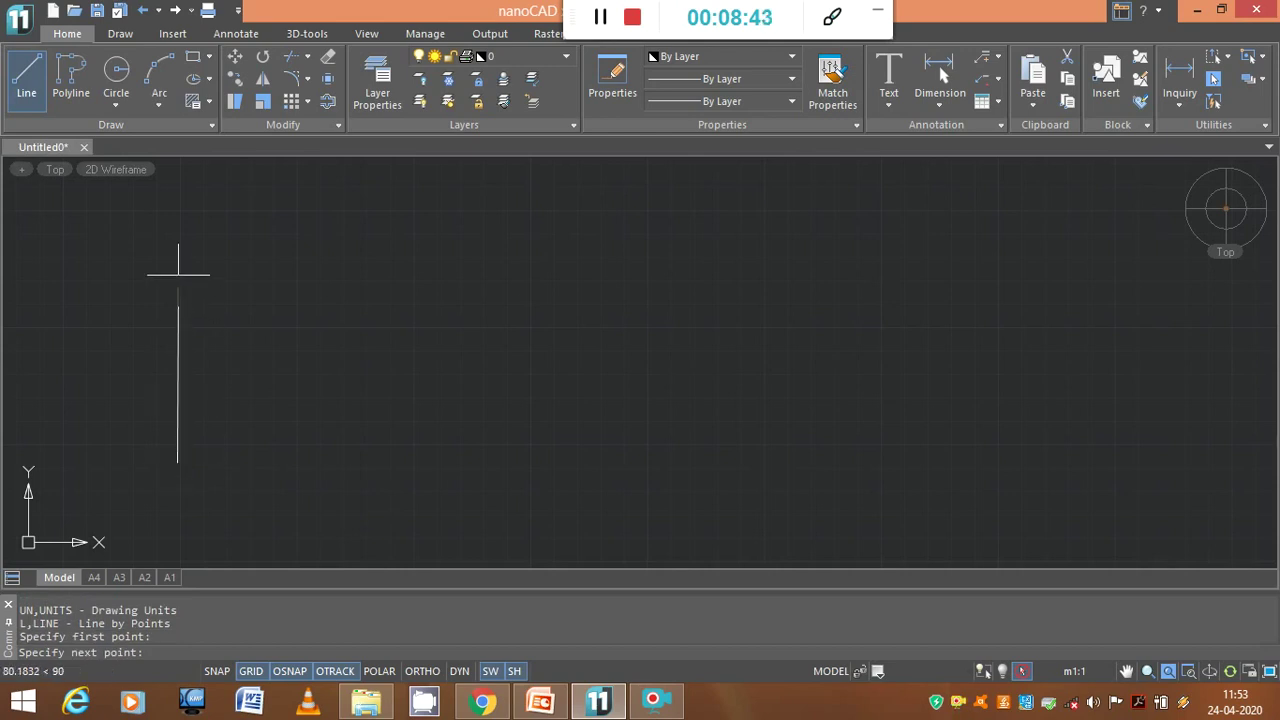
type("@")
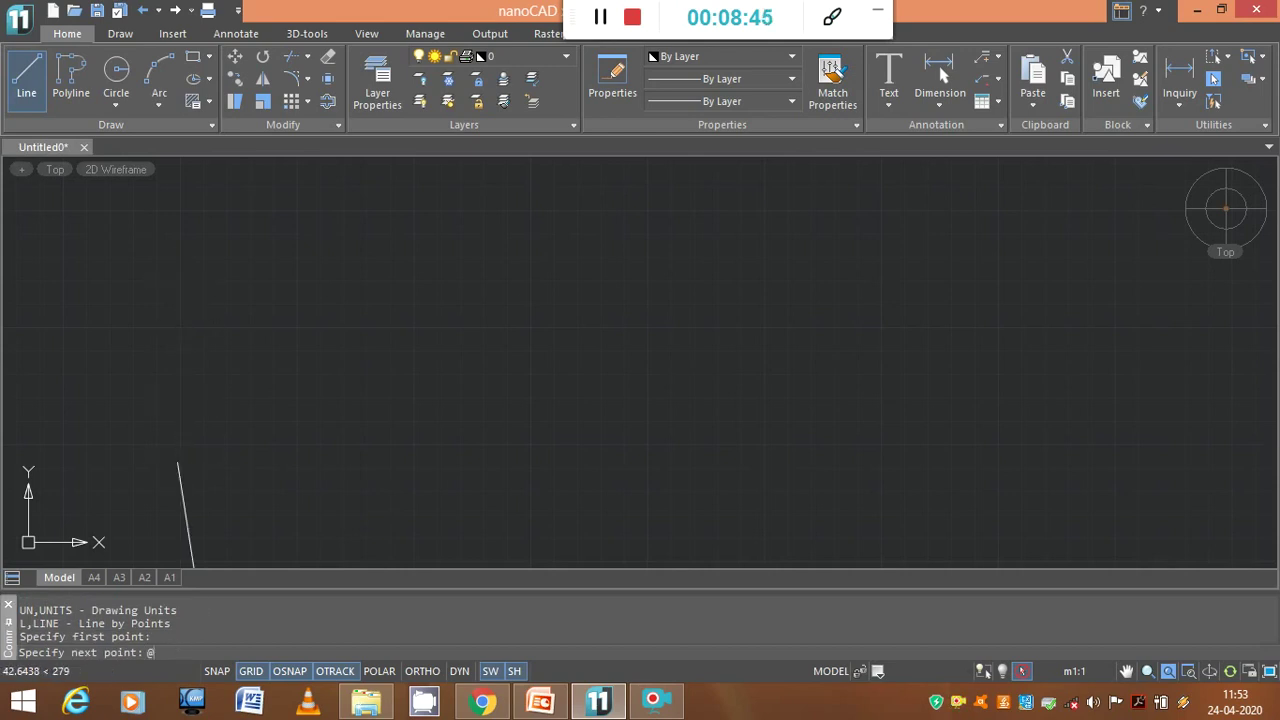
type("0,100")
key("Return")
key("Escape")
scroll(258, 310, "down", 2)
middle_click_drag(291, 317, 286, 366)
scroll(224, 352, "up", 2)
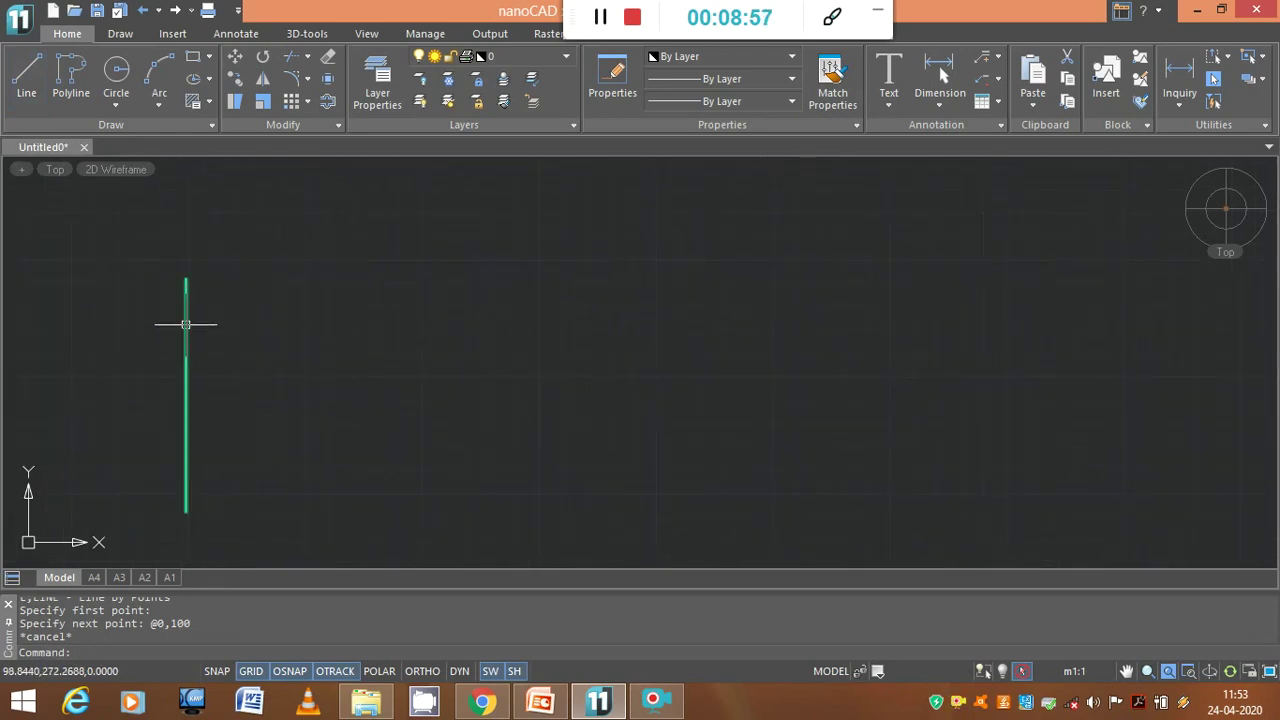
Create a rectangular array of the vertical line with 1 row, 12 columns and a column offset of 50
mouse_move(186, 324)
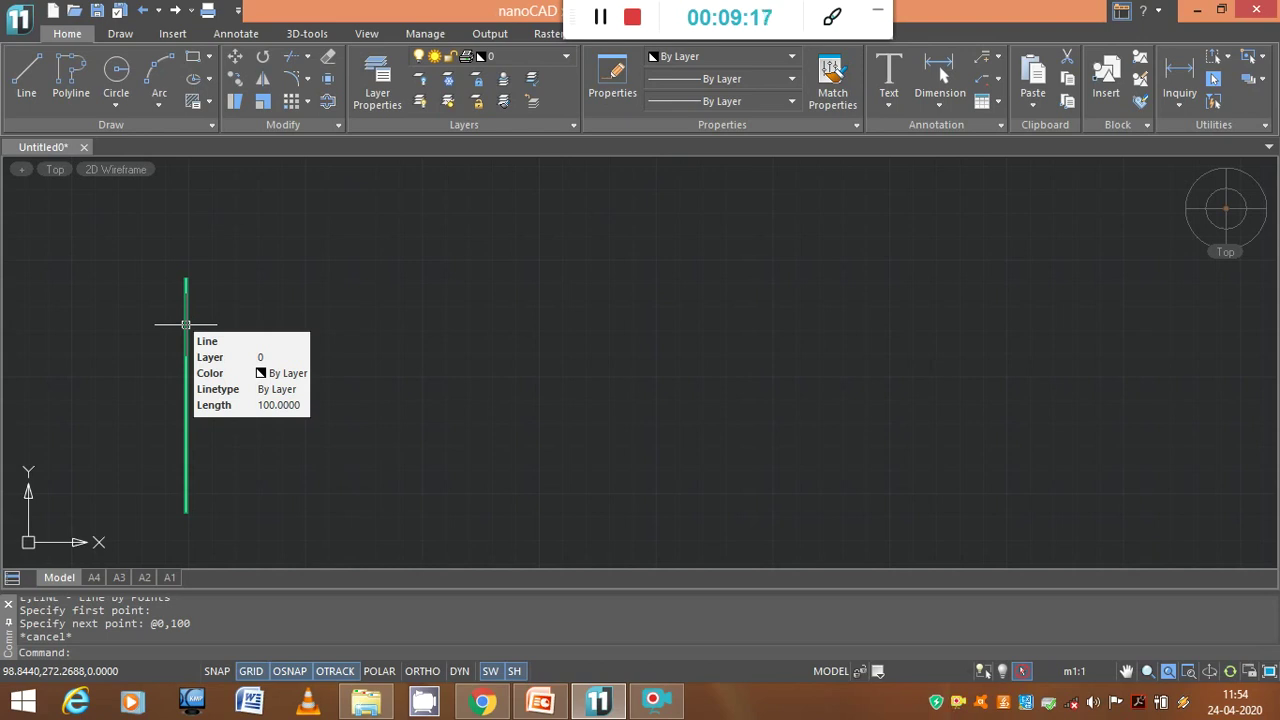
left_click(186, 324)
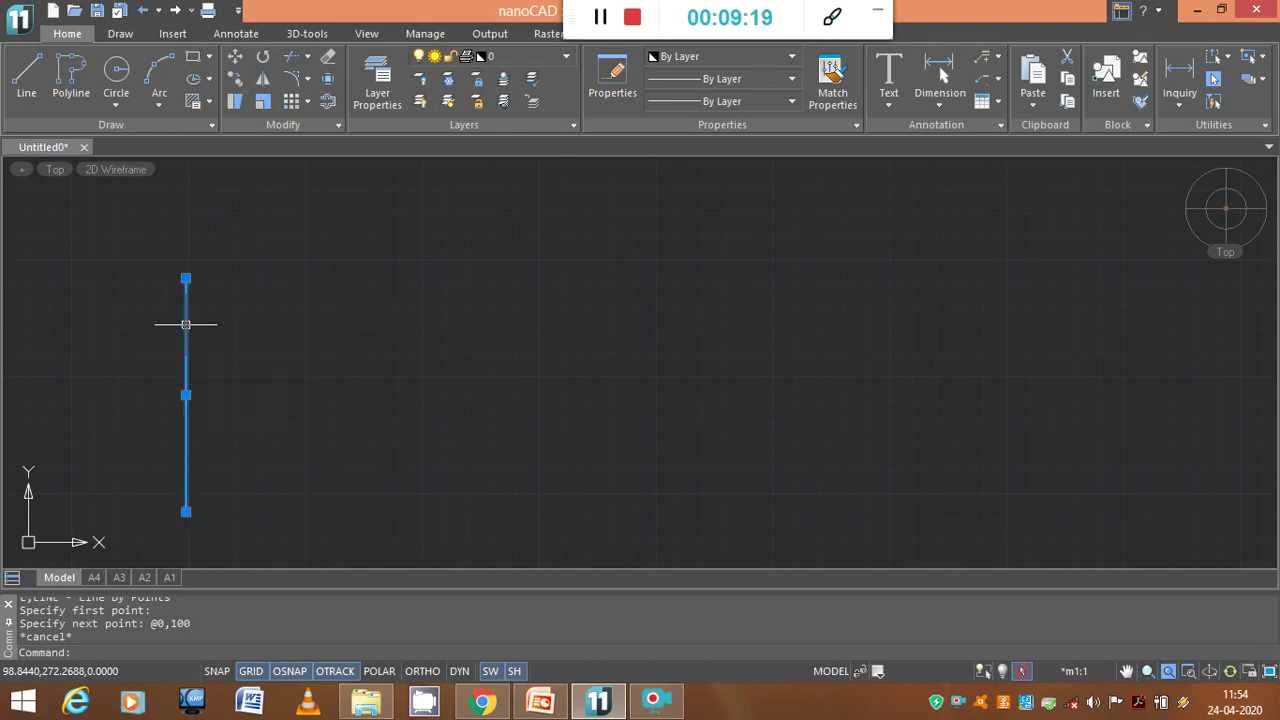
left_click(309, 101)
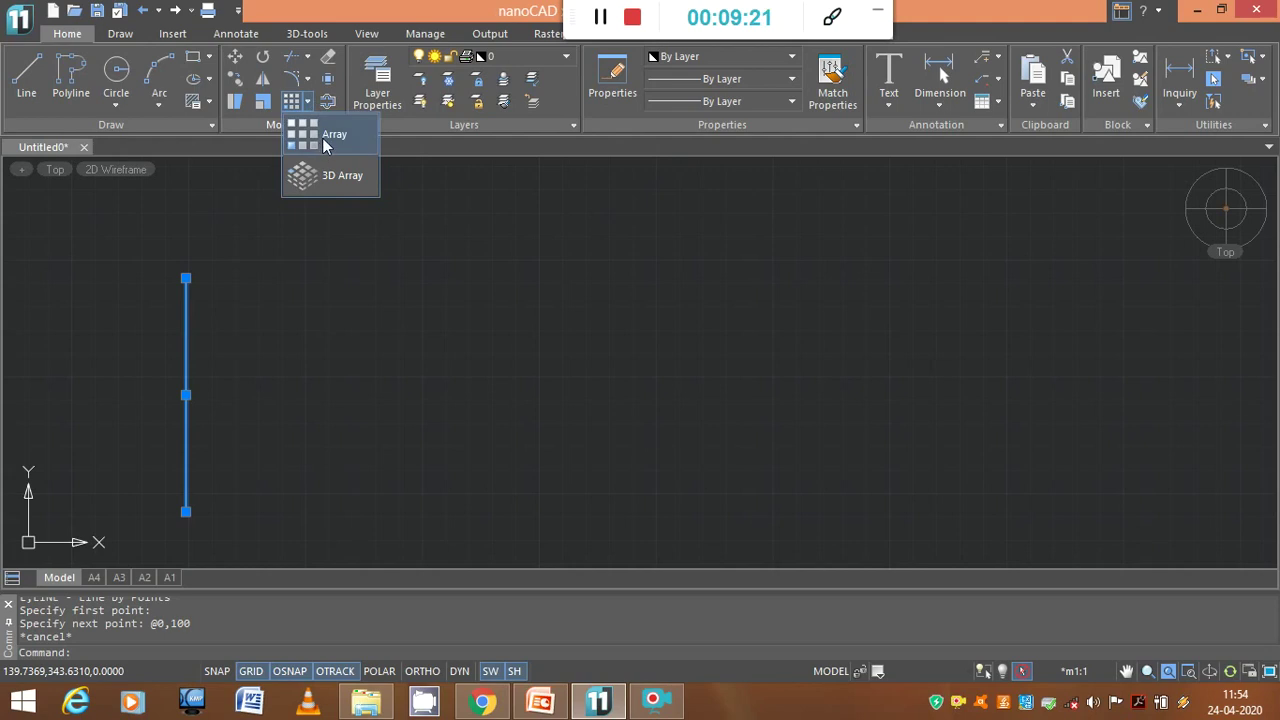
left_click(322, 140)
double_click(450, 202)
type("1")
double_click(600, 201)
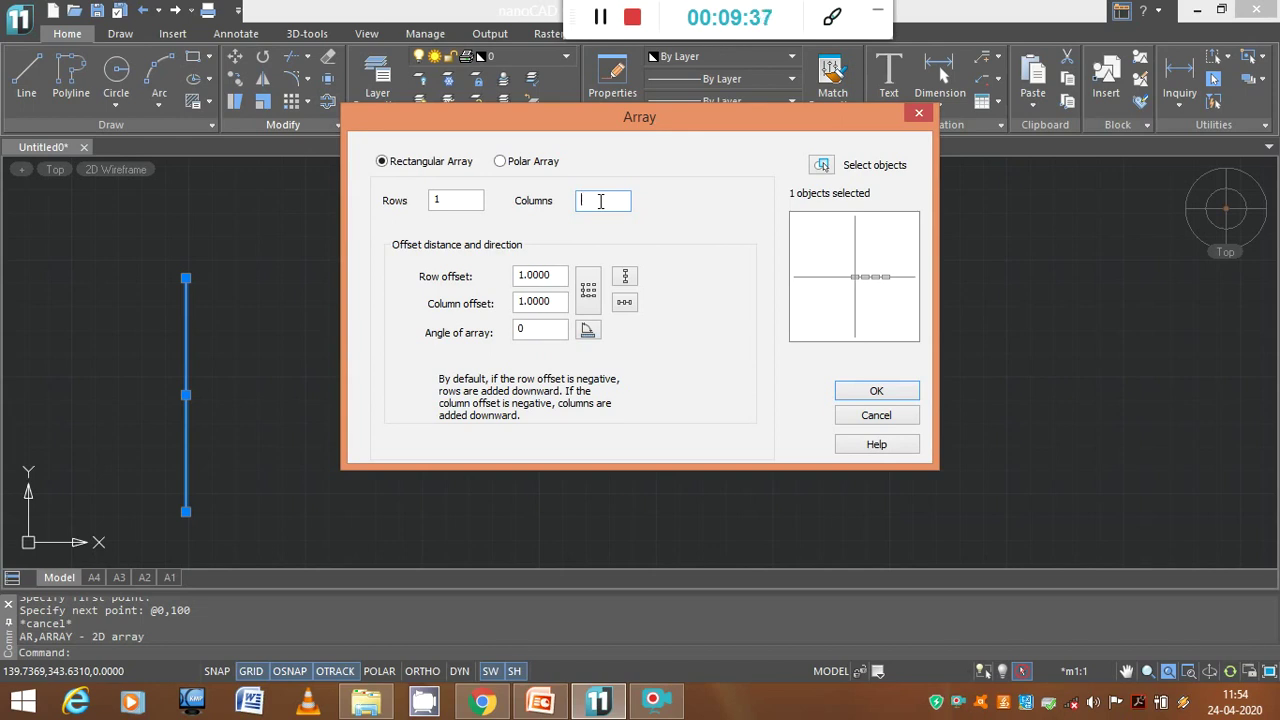
type("12")
left_click_drag(562, 301, 463, 302)
type("6")
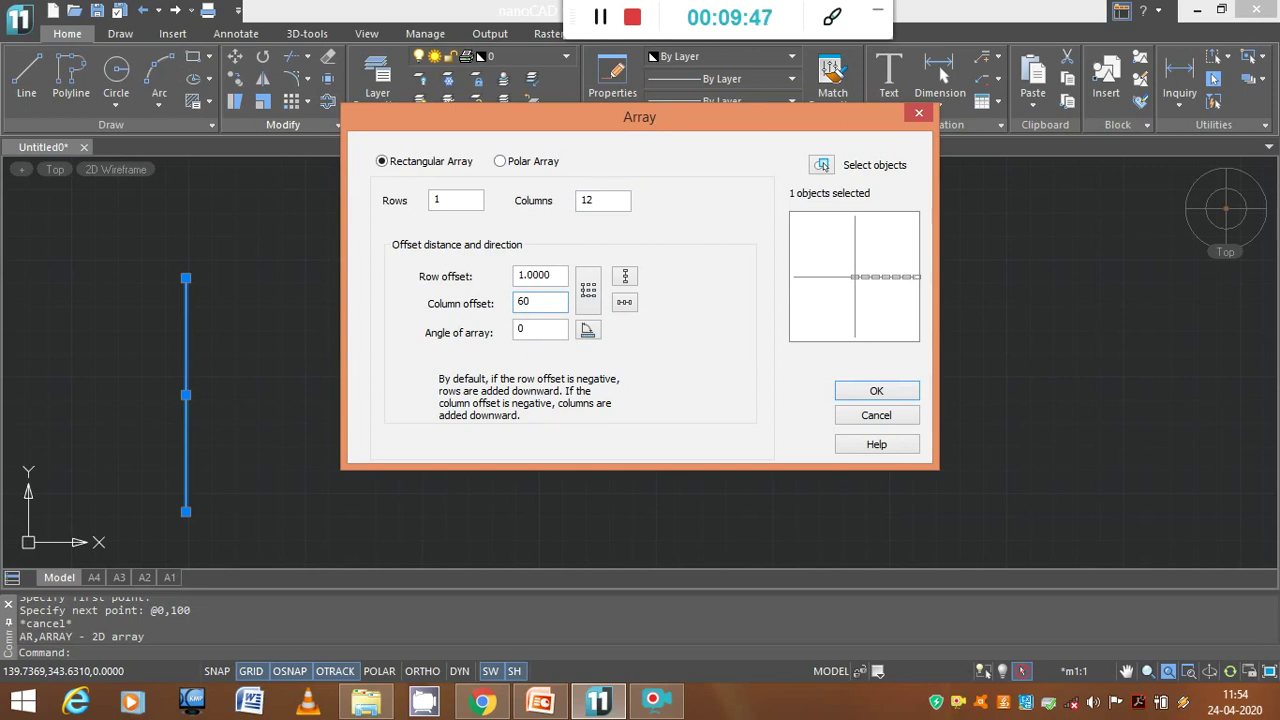
type("0")
left_click(850, 395)
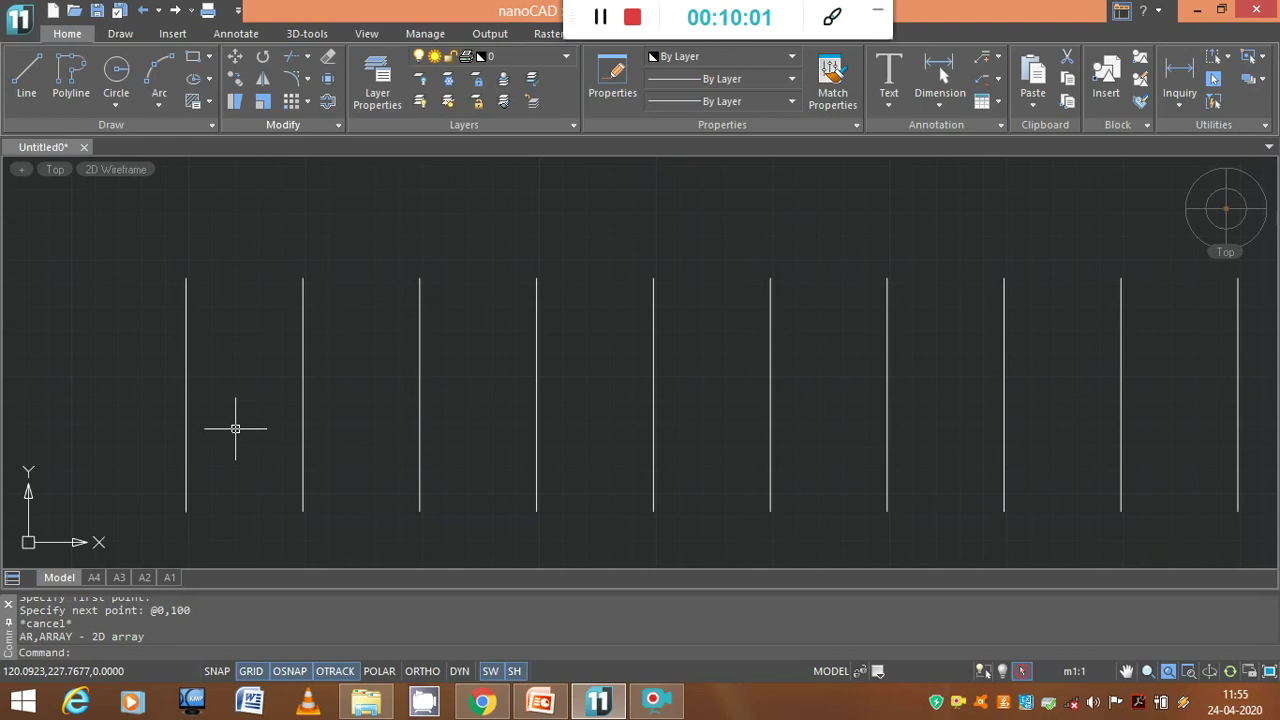
Draw two horizontal lines joining the upper ends and the lower ends of the first two vertical lines
left_click(26, 74)
left_click(186, 279)
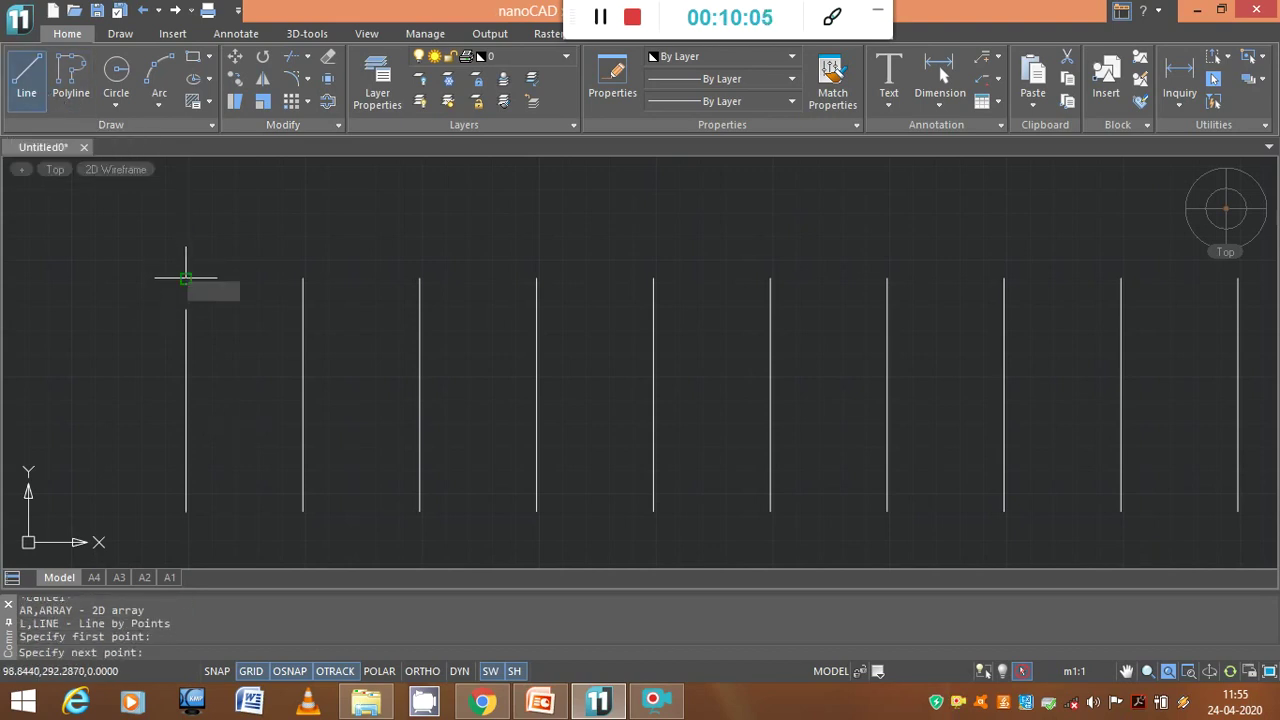
left_click(303, 279)
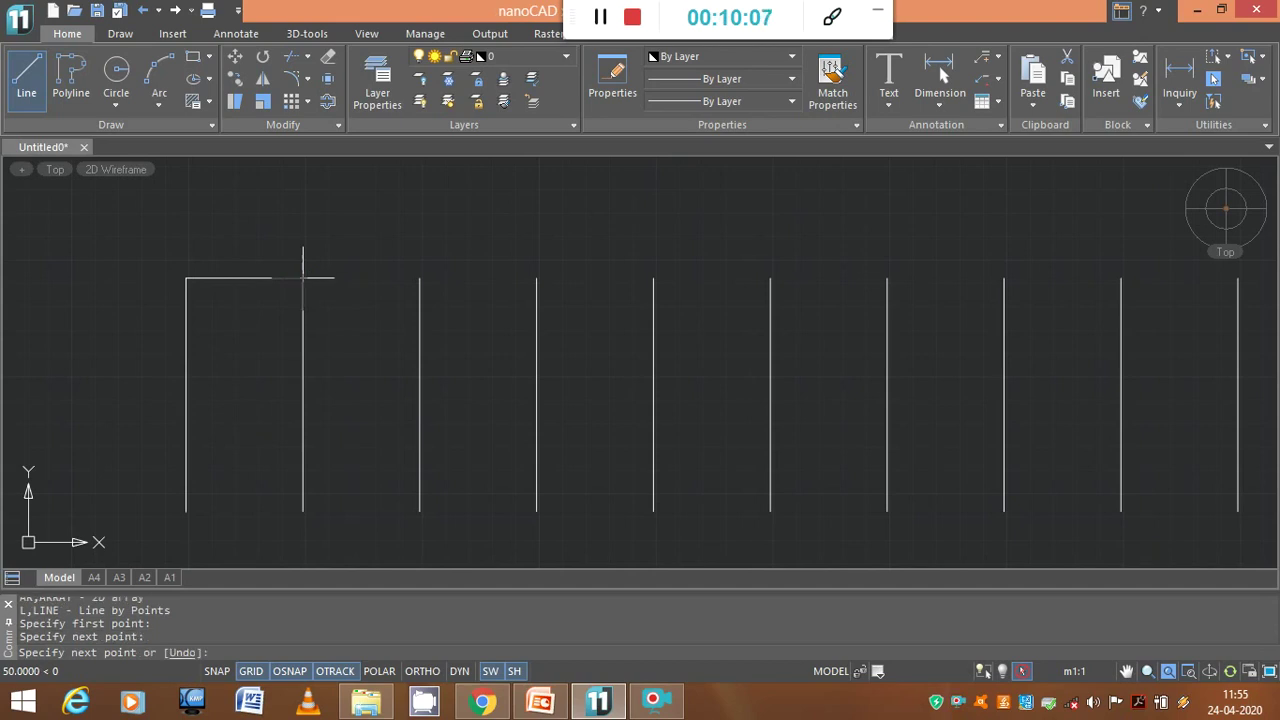
key("Escape")
key("Return")
left_click(186, 512)
left_click(303, 511)
key("Escape")
Draw a vertical line from the midpoint of the lower horizontal line to the midpoint of the upper one
key("Return")
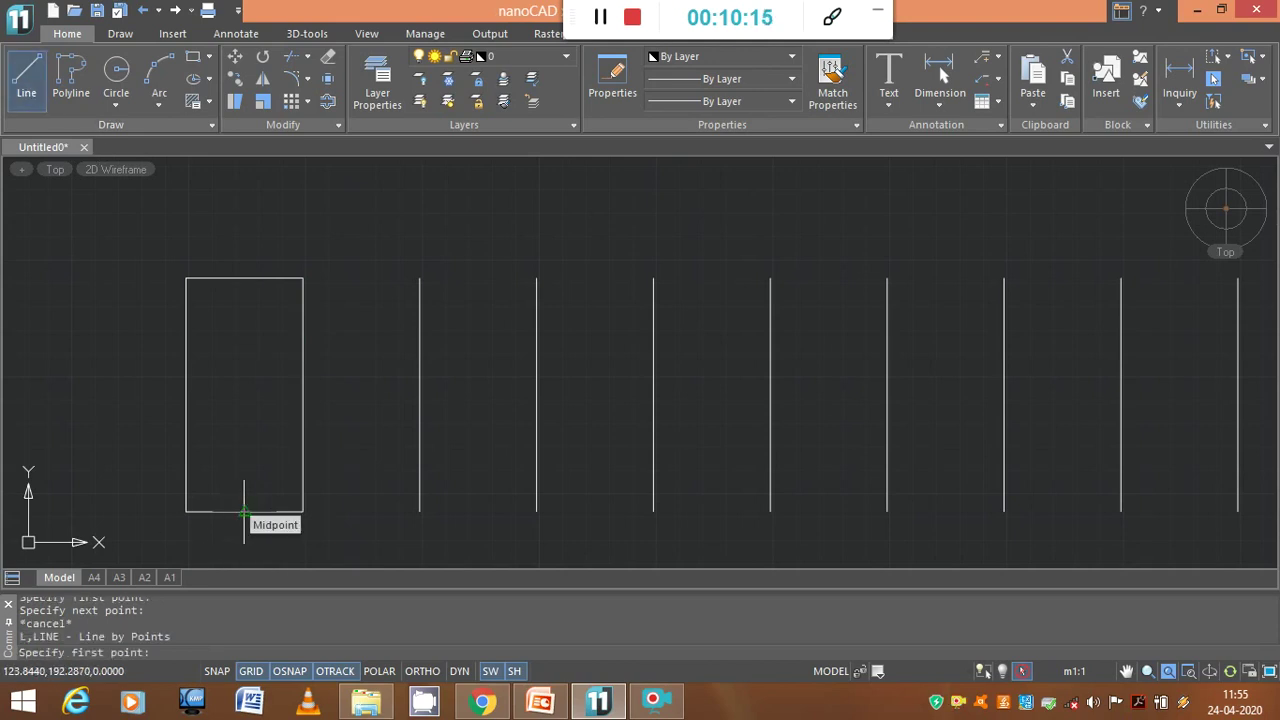
left_click(244, 511)
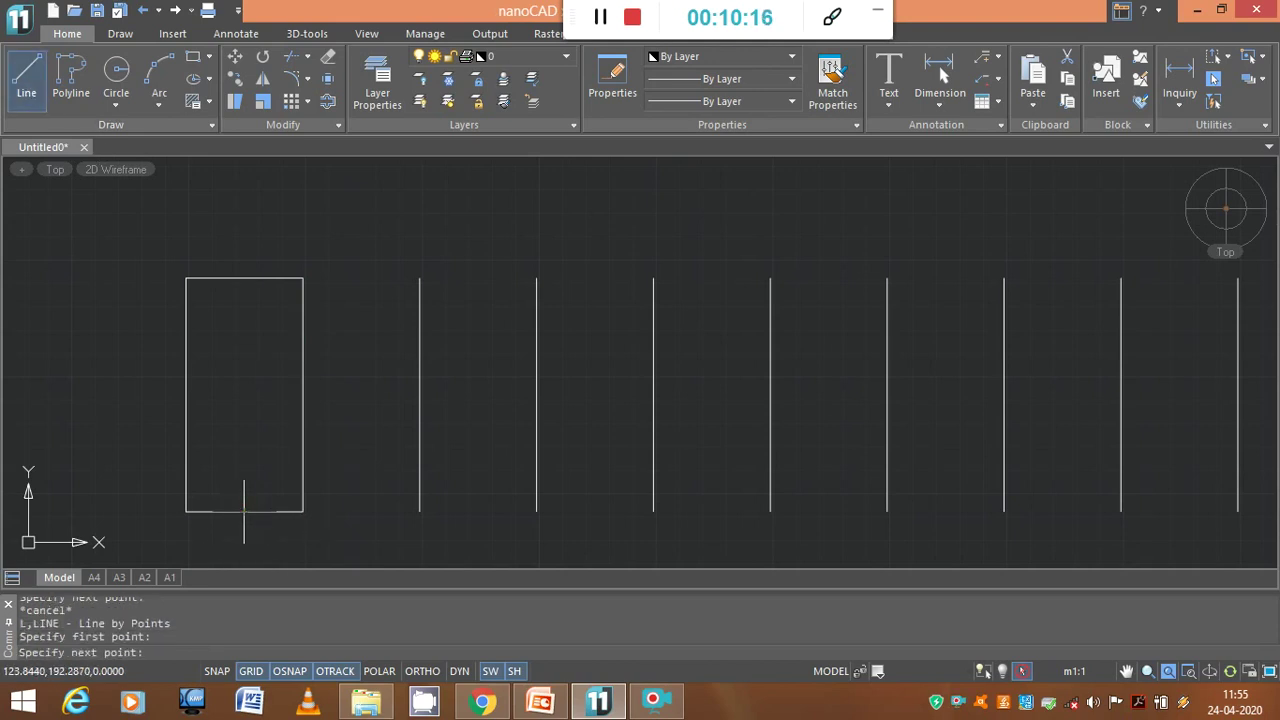
left_click(244, 279)
key("Escape")
Erase the upper and lower horizontal lines joining the first two vertical lines
left_click(270, 278)
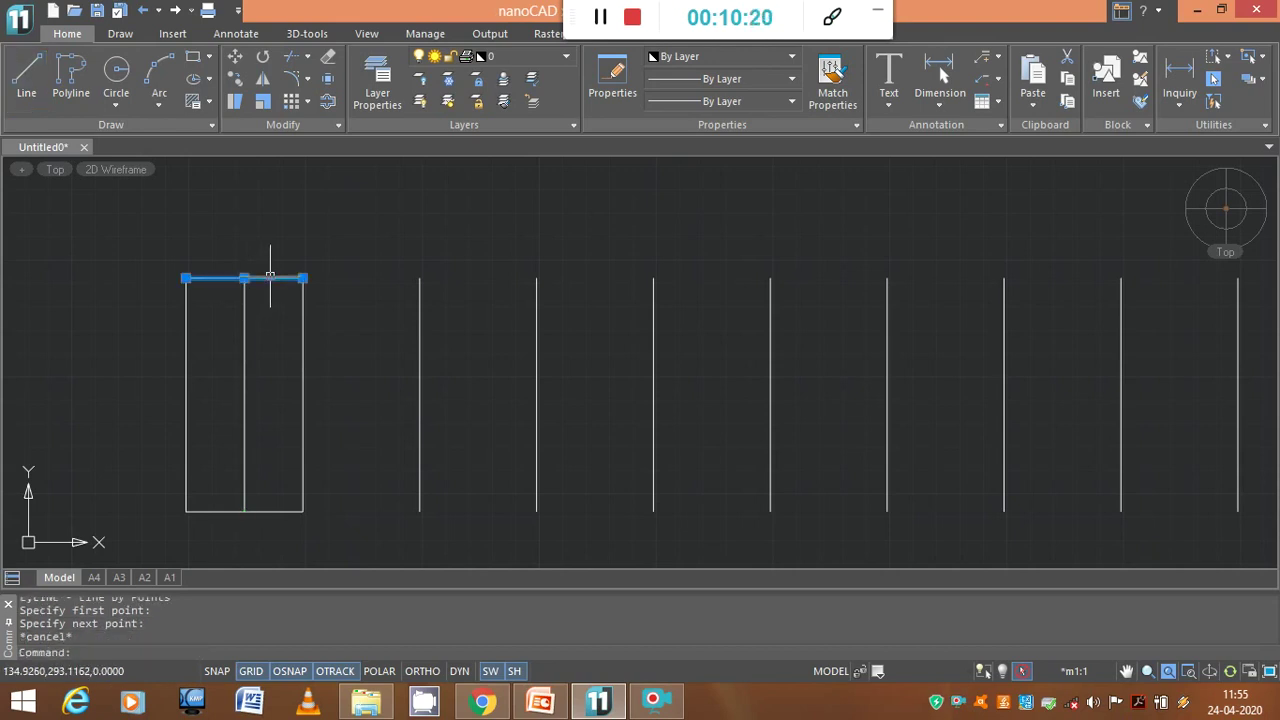
left_click(272, 512)
type("e")
key("Return")
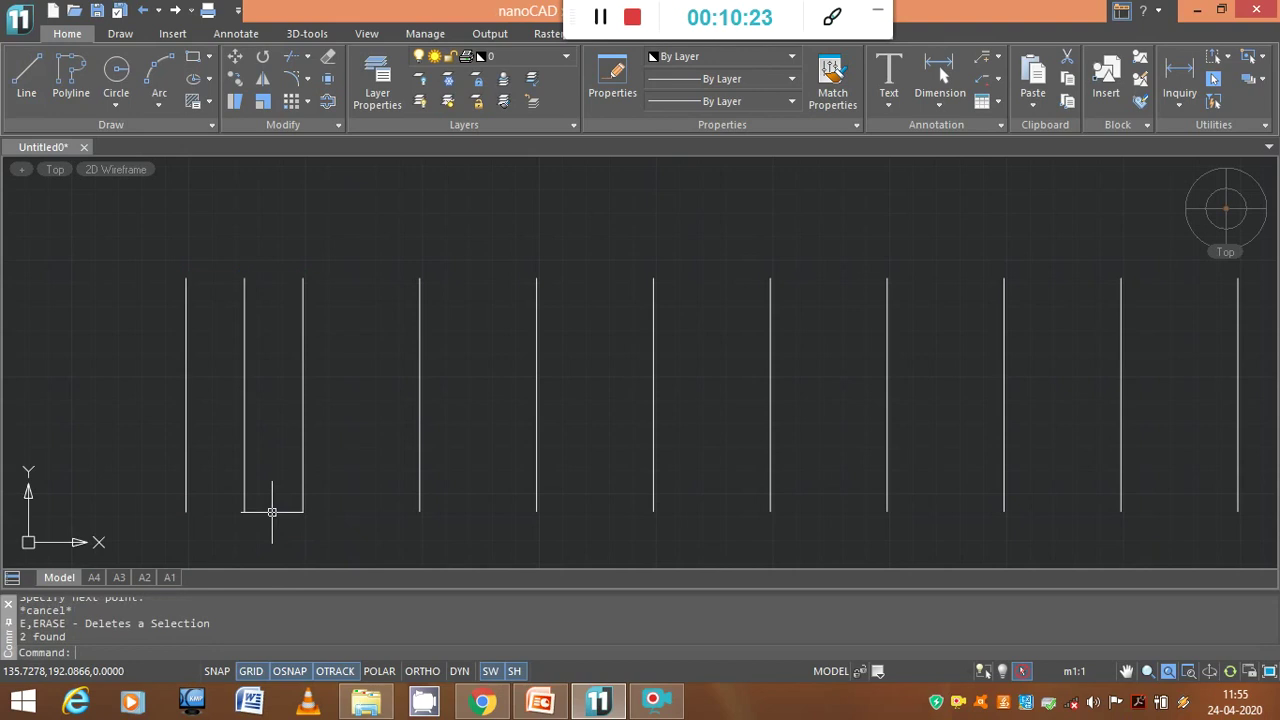
left_click(272, 512)
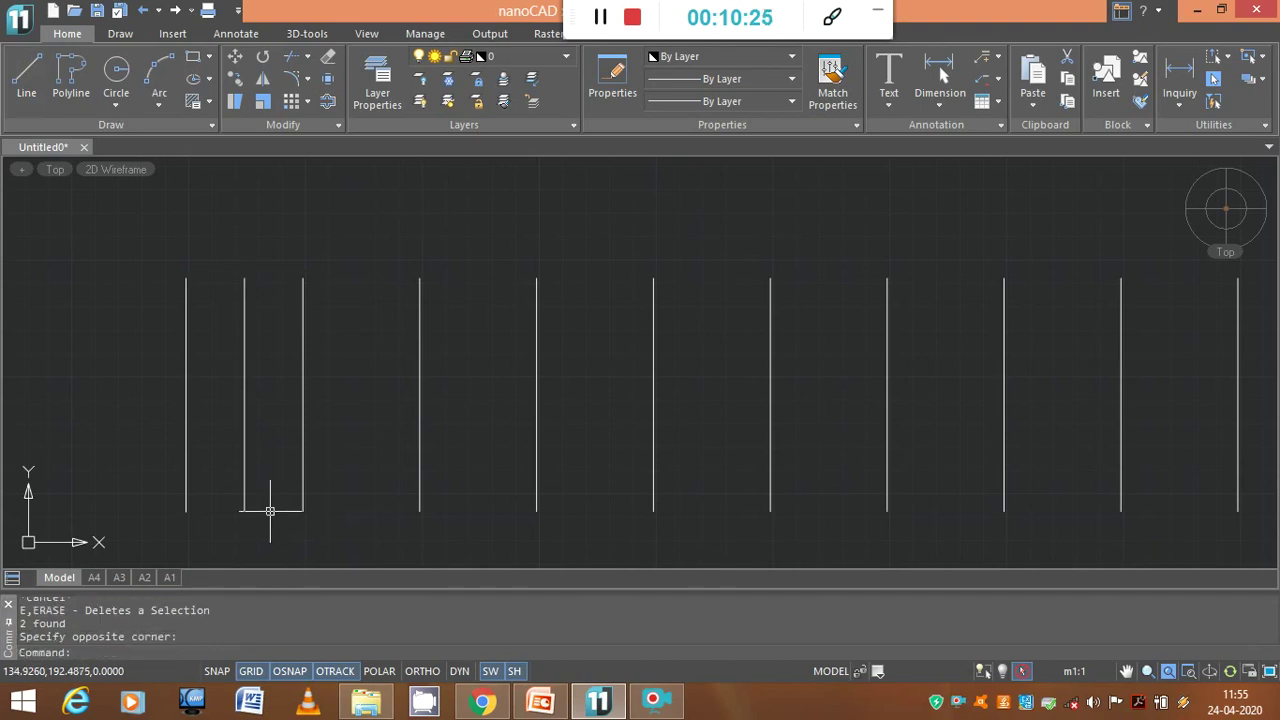
Load the ACAD_ISO02W100 linetype from ncad-in.lin and apply it to the midway line between the first two vertical lines
left_click(241, 400)
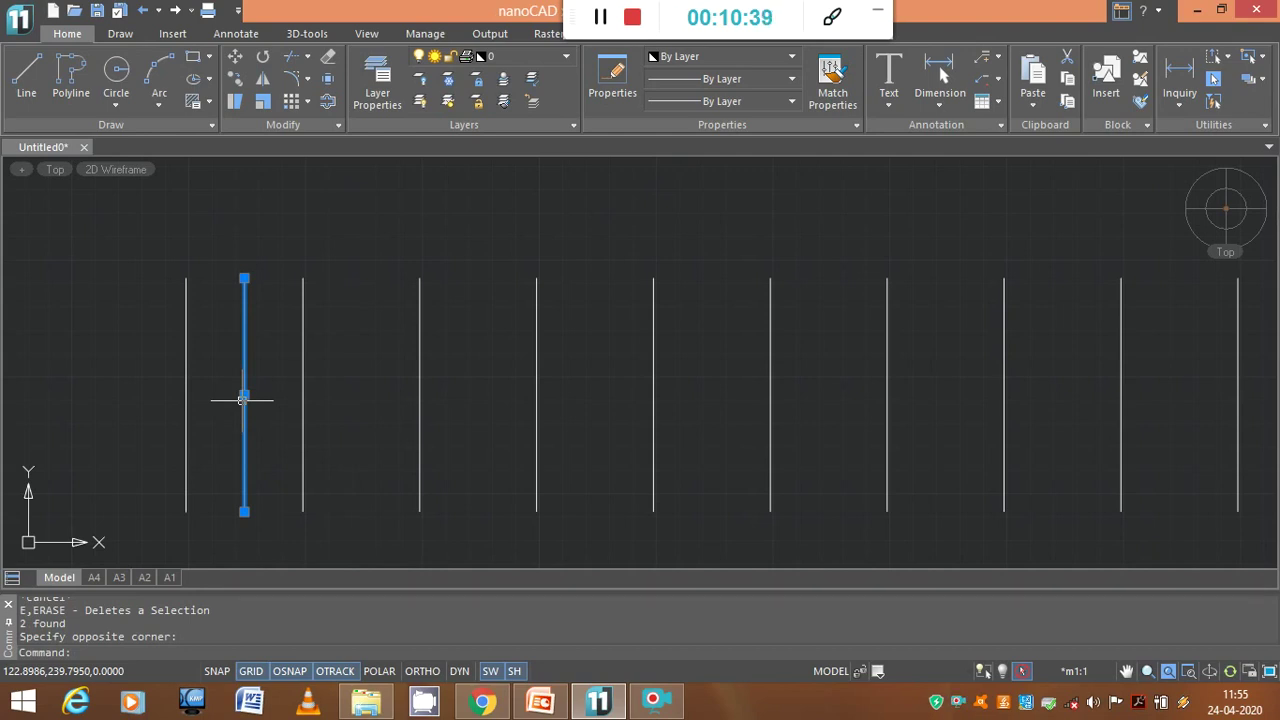
key("Escape")
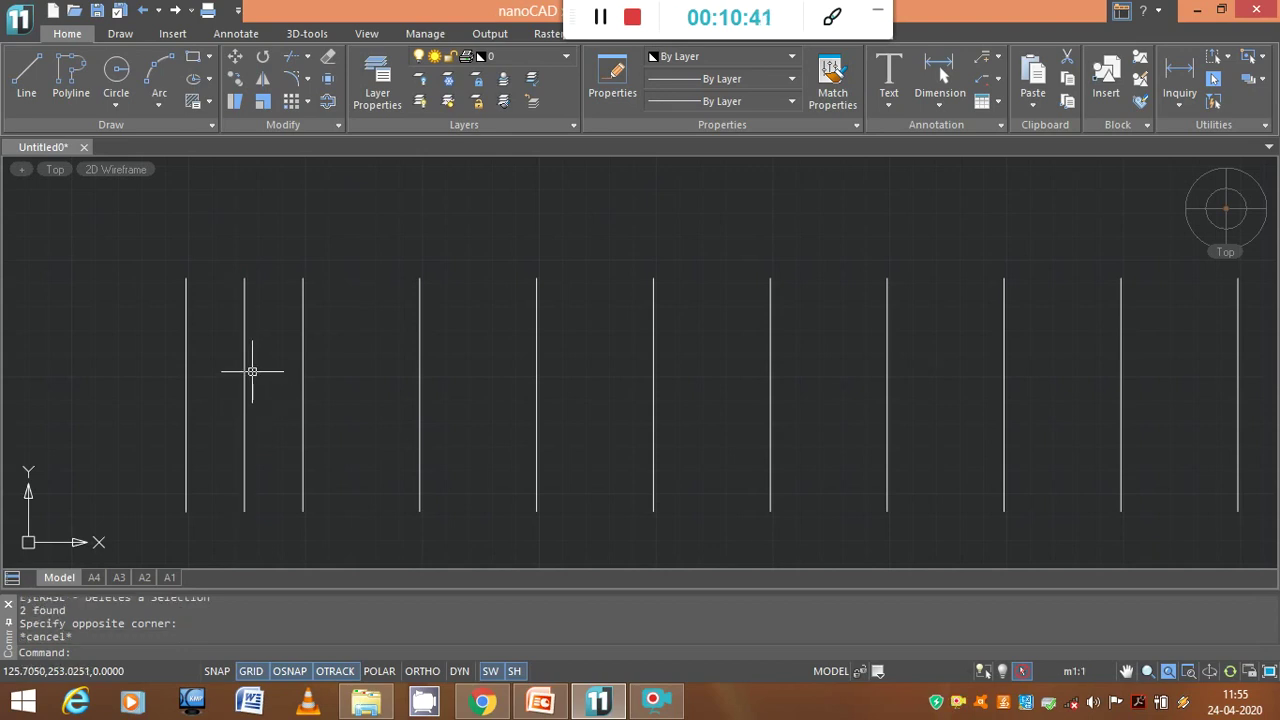
left_click(247, 362)
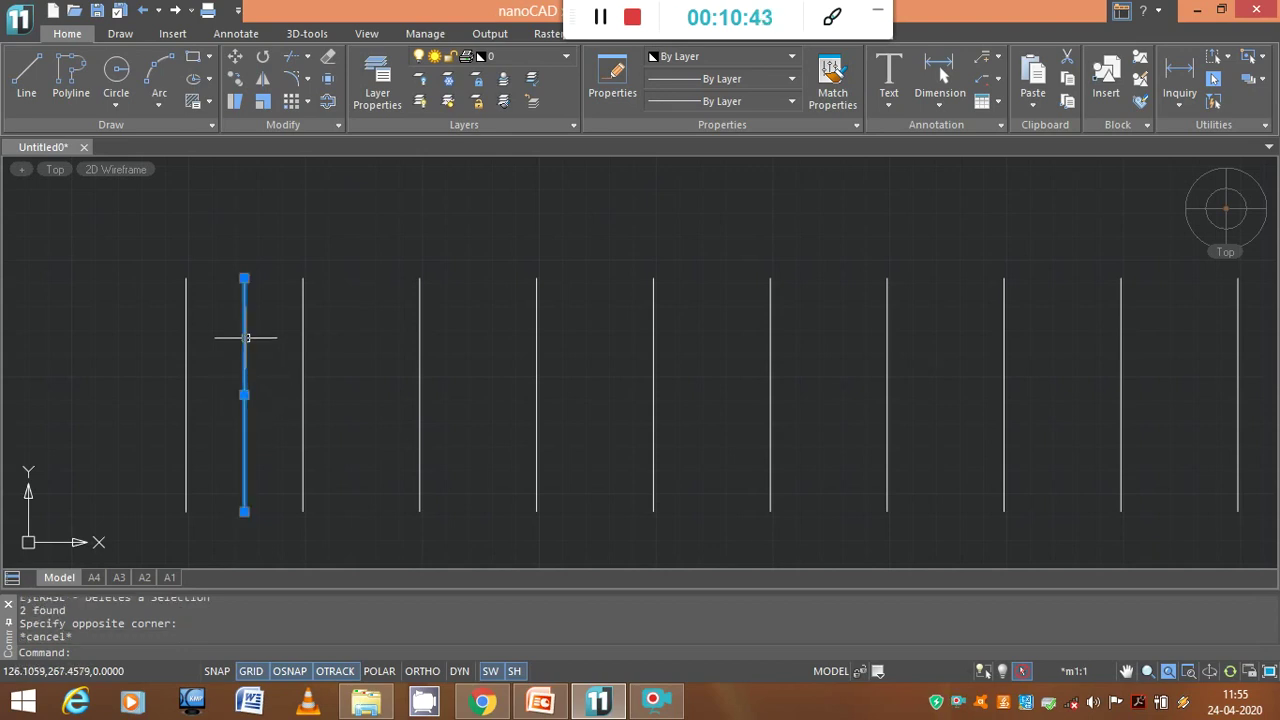
left_click(792, 80)
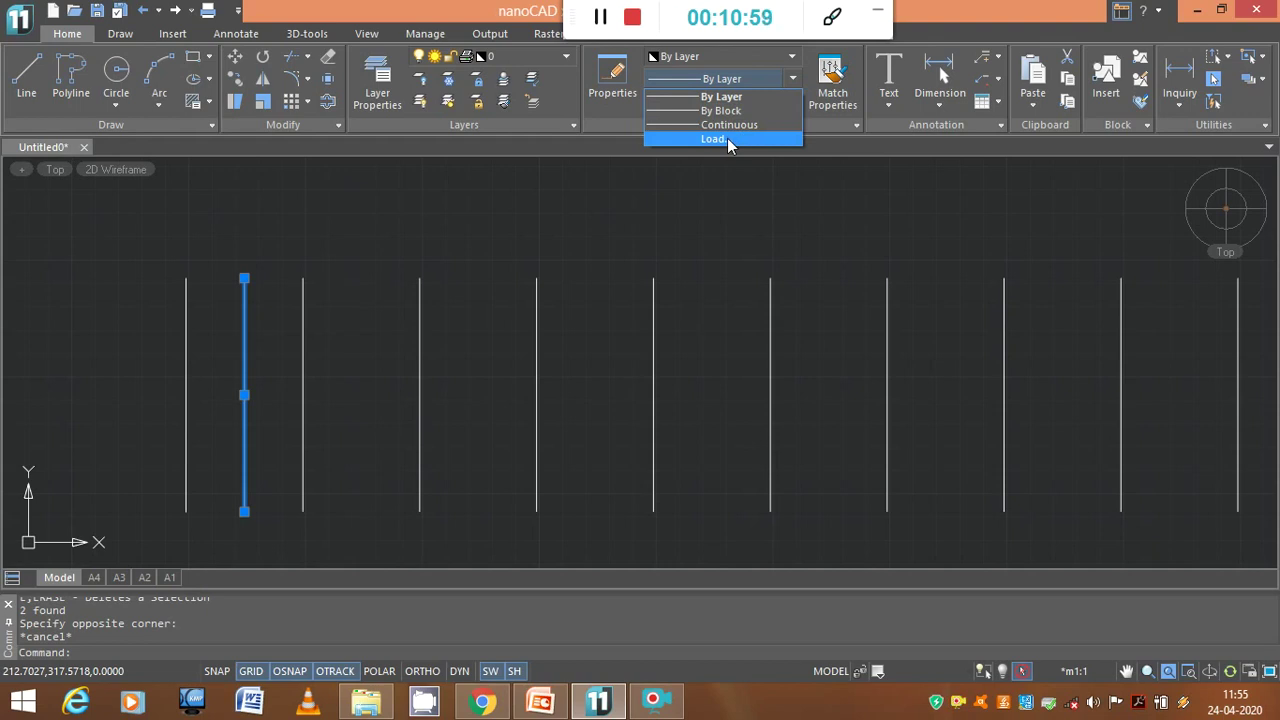
left_click(724, 140)
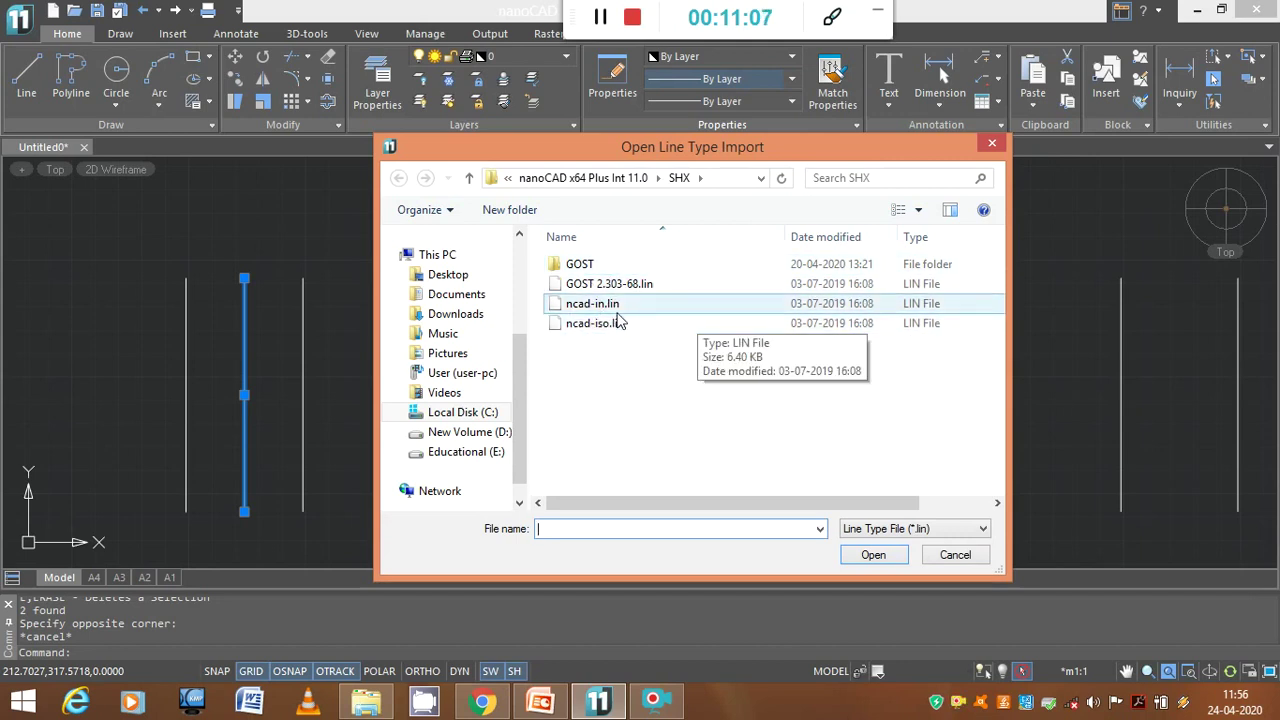
left_click(608, 308)
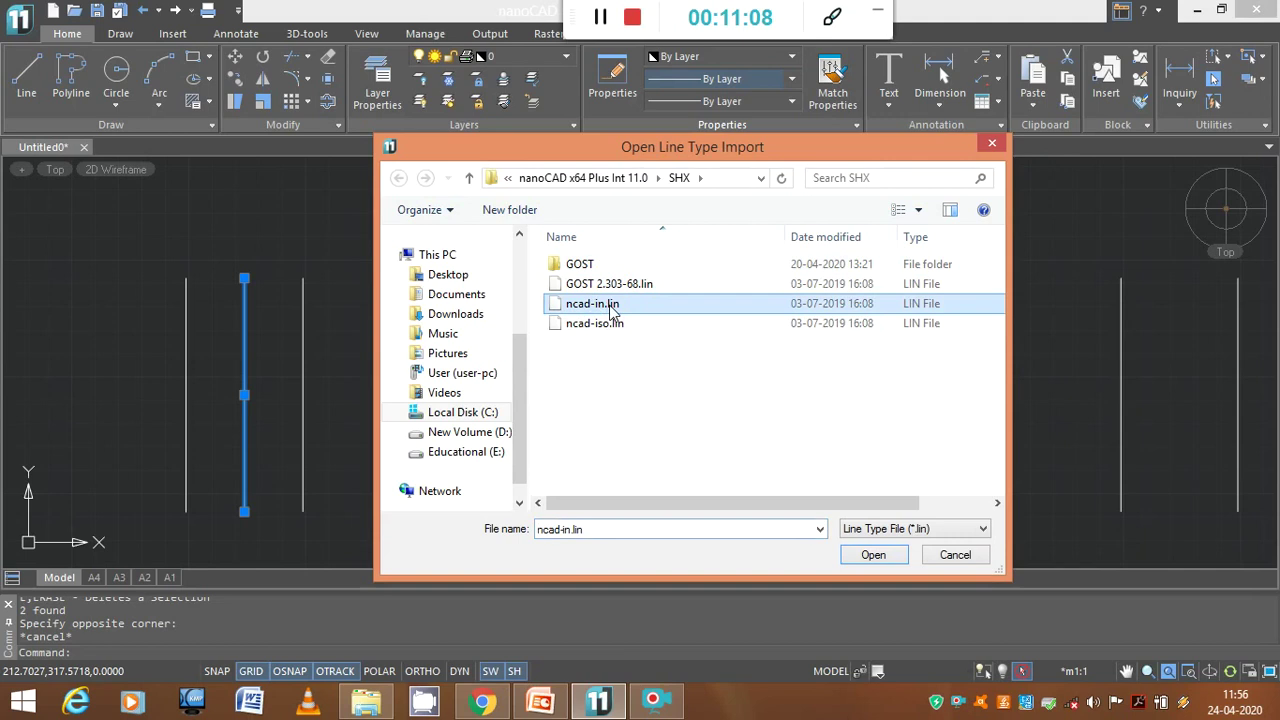
left_click(873, 556)
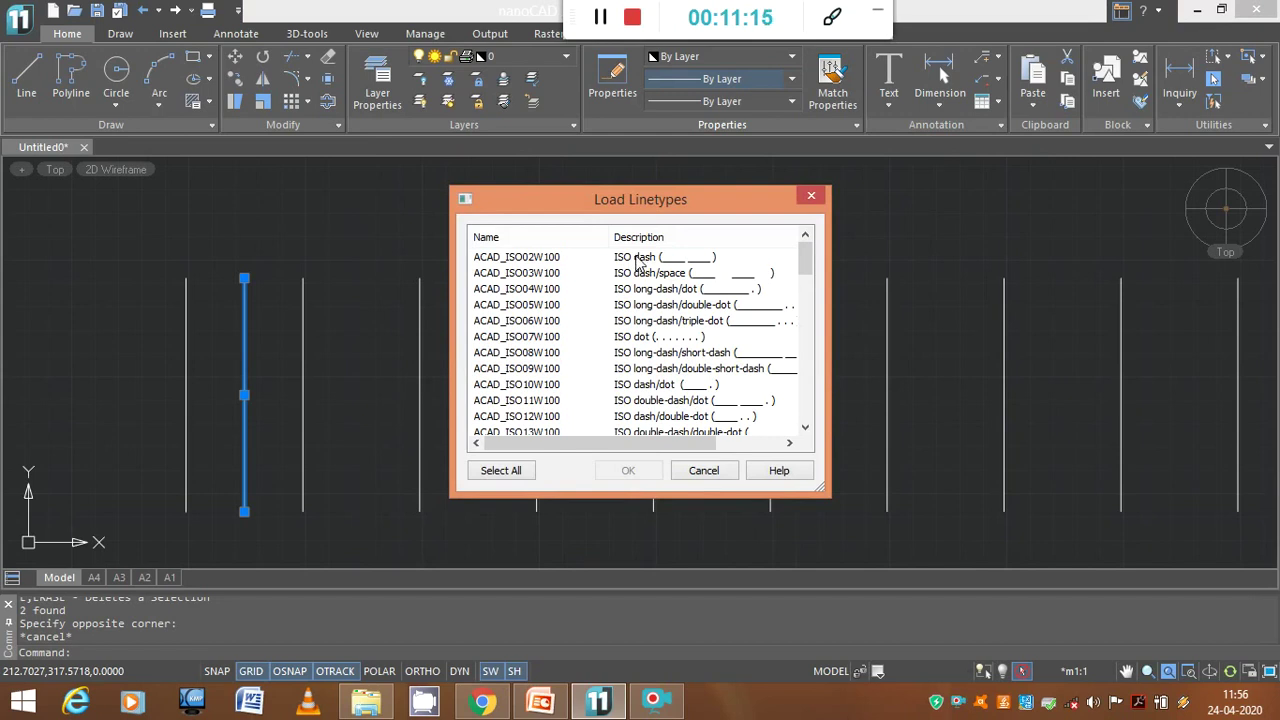
left_click(545, 258)
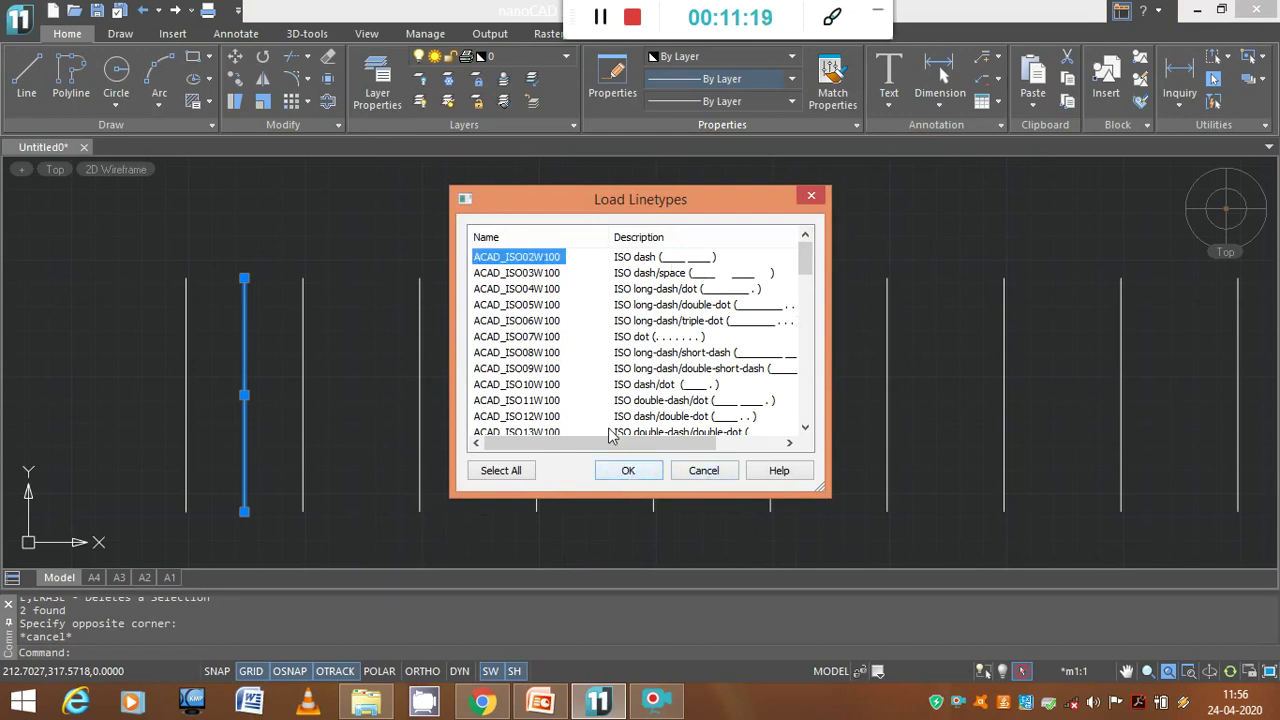
left_click(627, 470)
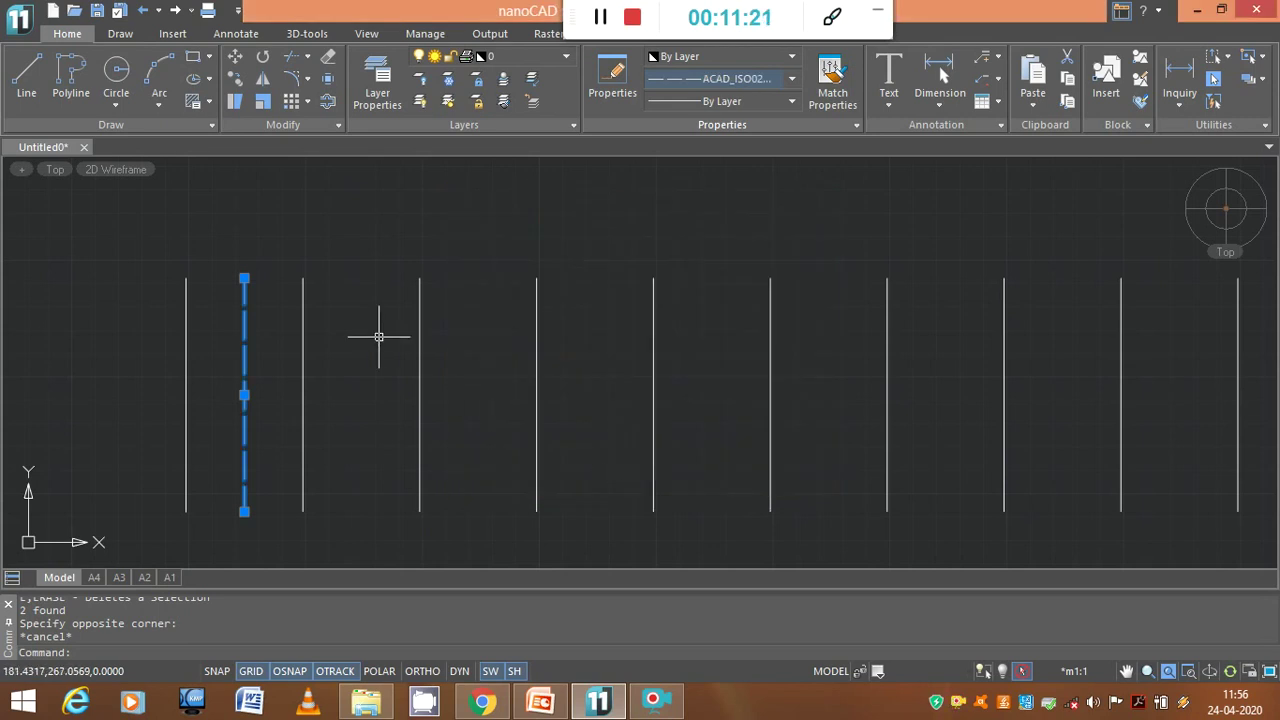
key("Escape")
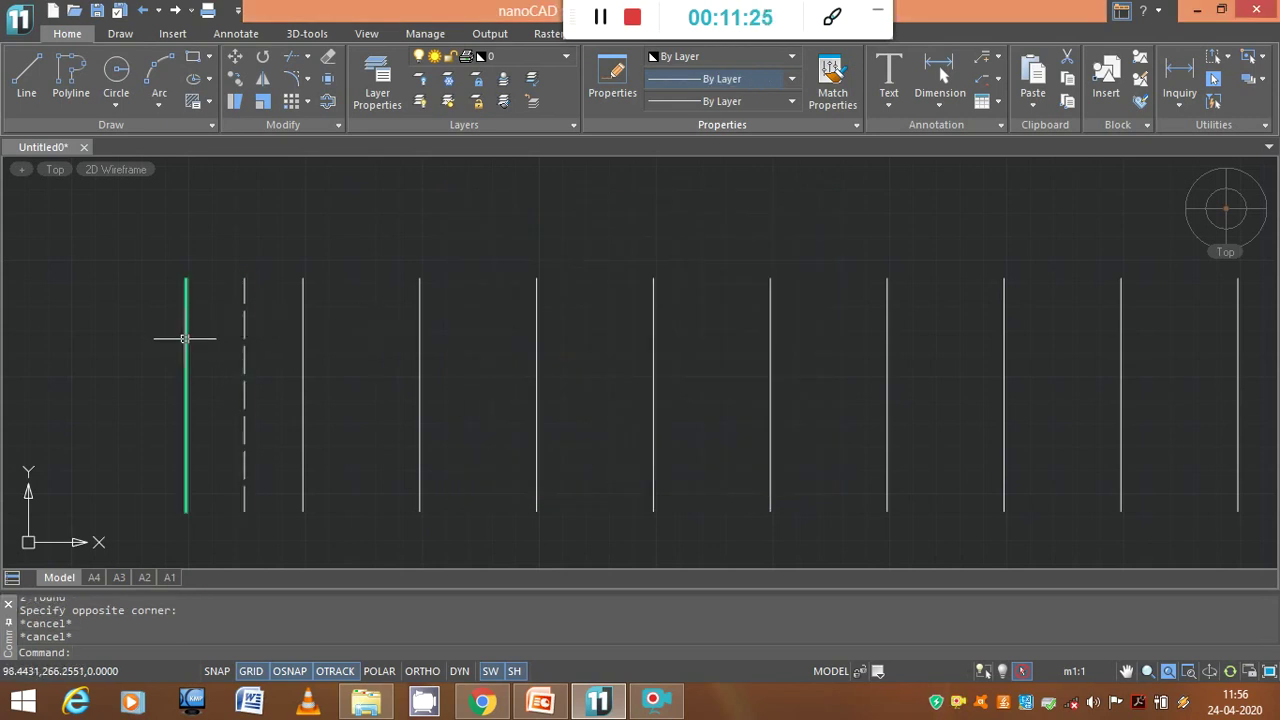
Create a rectangular array of the dashed midway line with 1 row, 12 columns and a column offset of 50
mouse_move(184, 339)
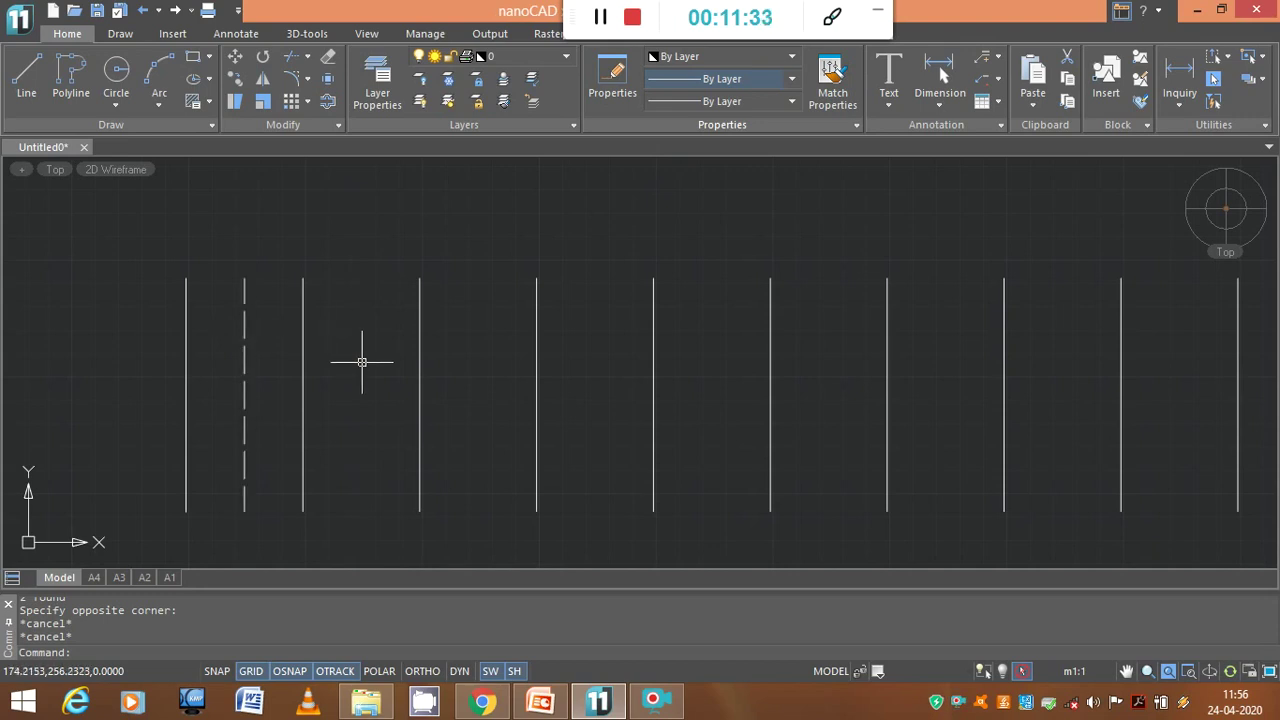
left_click(246, 338)
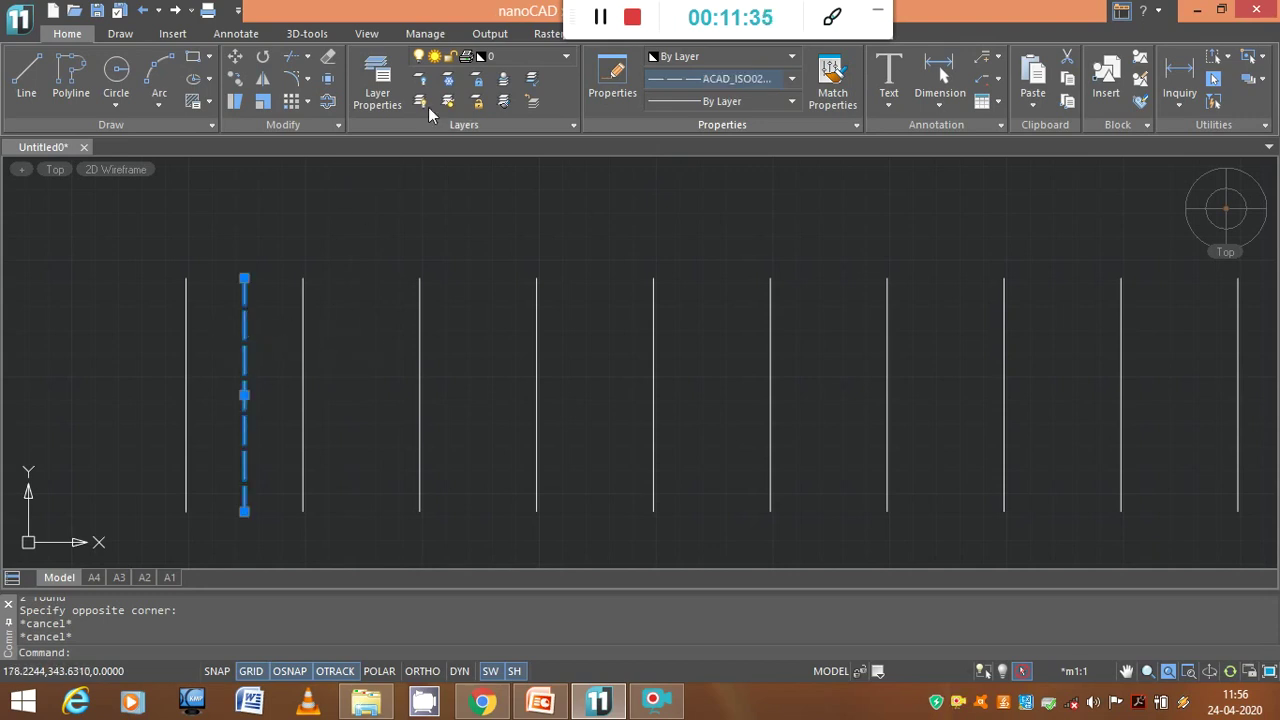
left_click(308, 103)
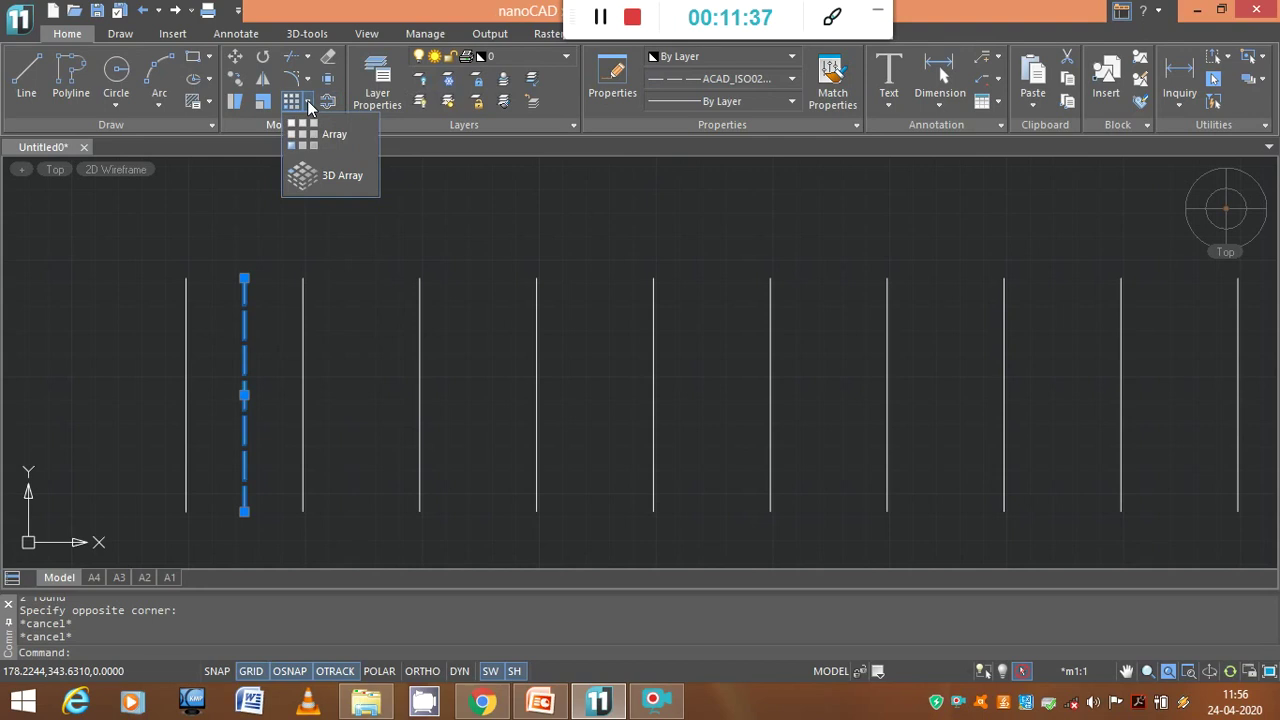
left_click(334, 140)
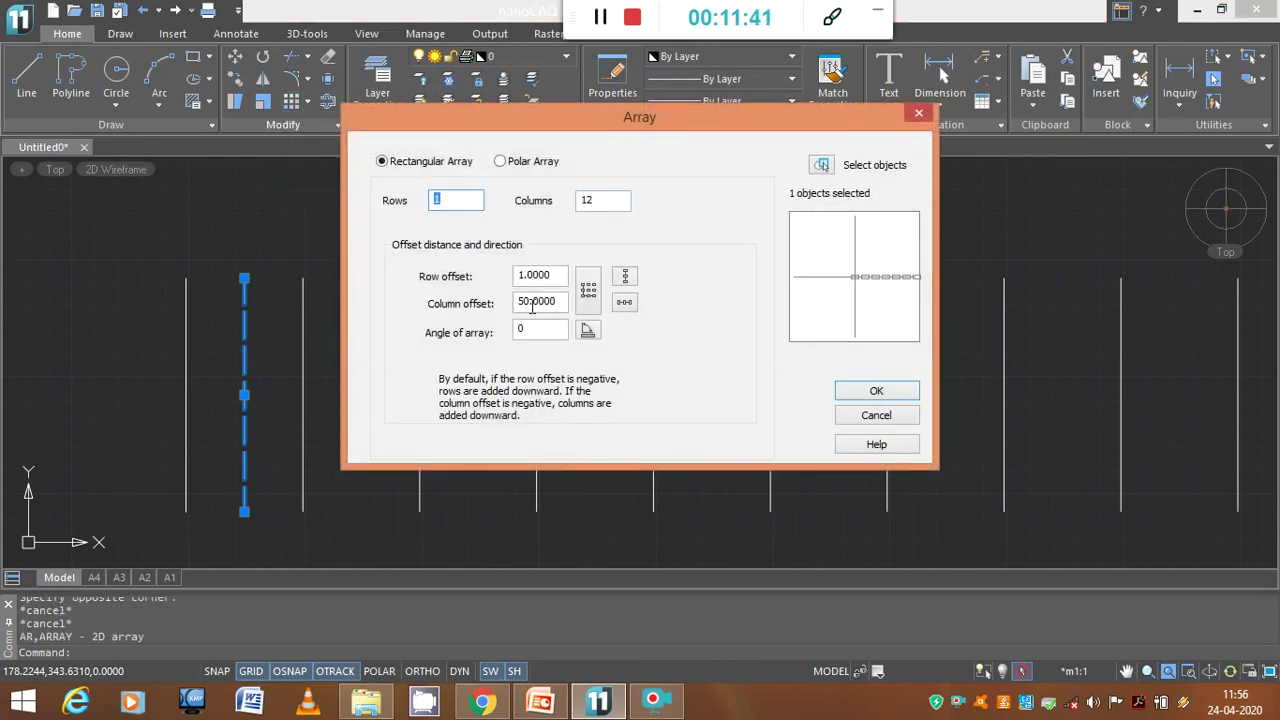
left_click(876, 391)
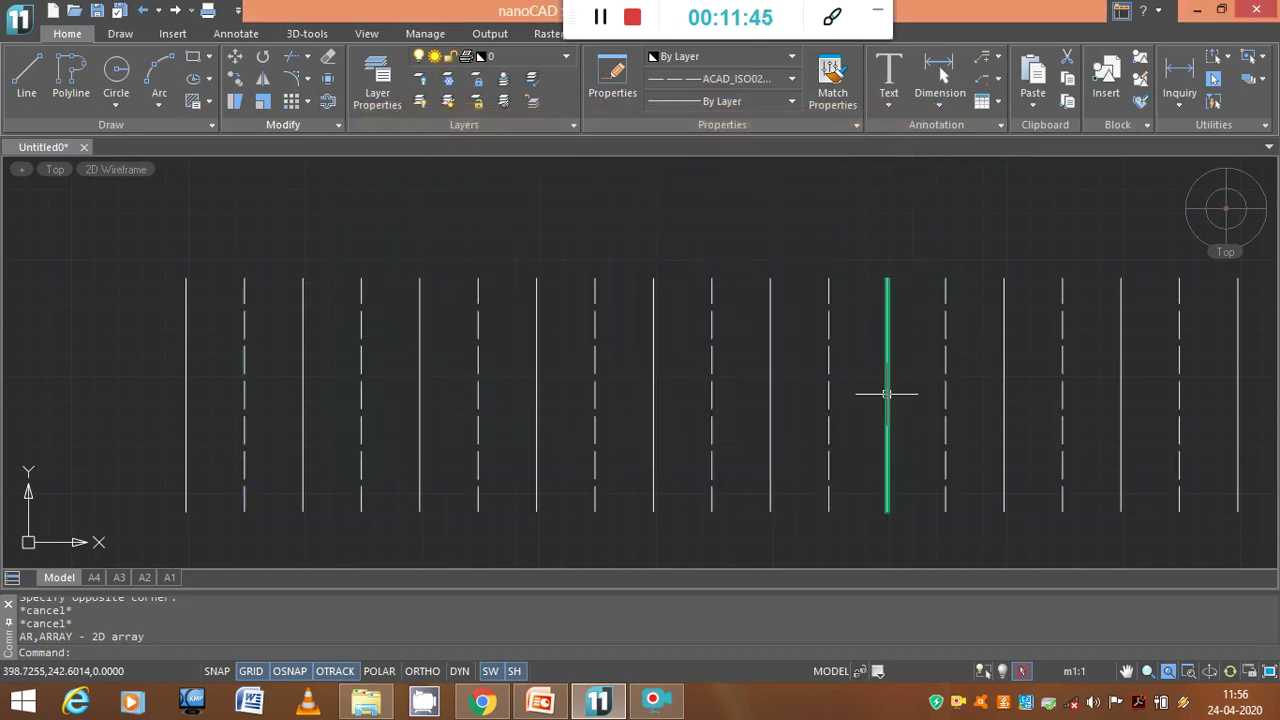
Start a single-line text beside the upper part of the first vertical line, with height 2.5 and rotation 0
scroll(909, 380, "down", 3)
middle_click_drag(991, 434, 786, 434)
scroll(810, 420, "up", 2)
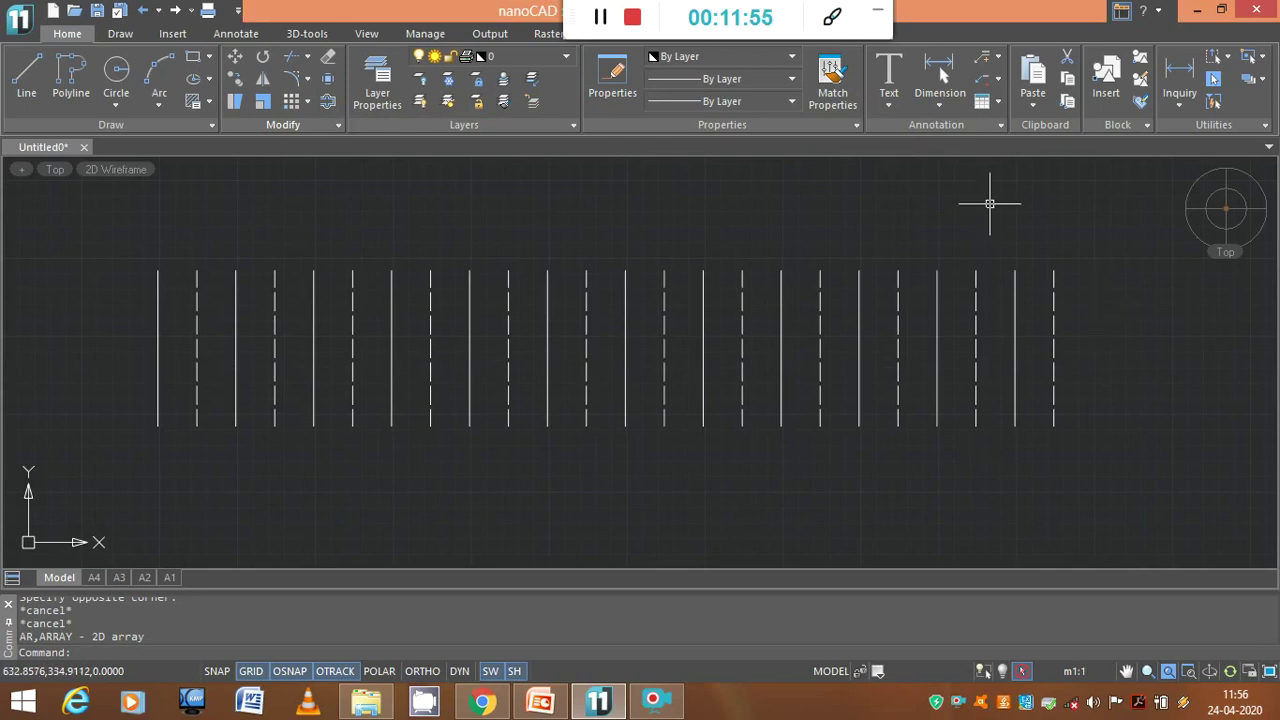
left_click(889, 107)
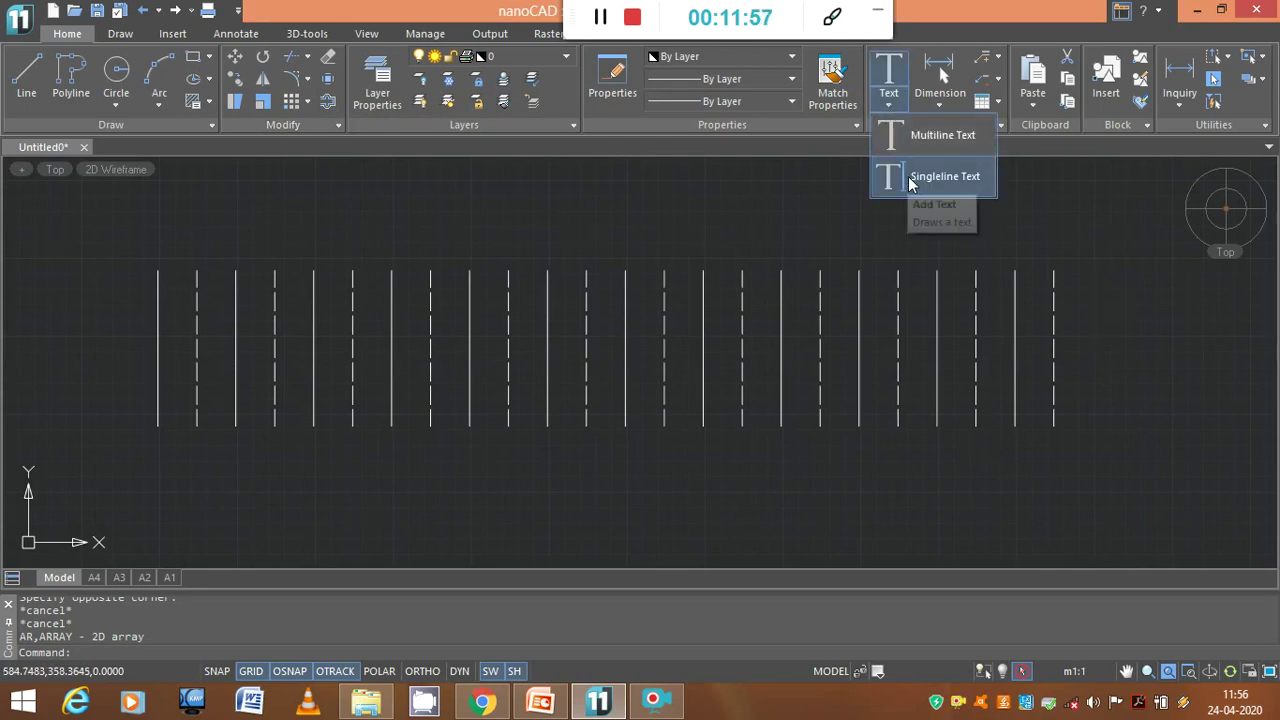
left_click(907, 176)
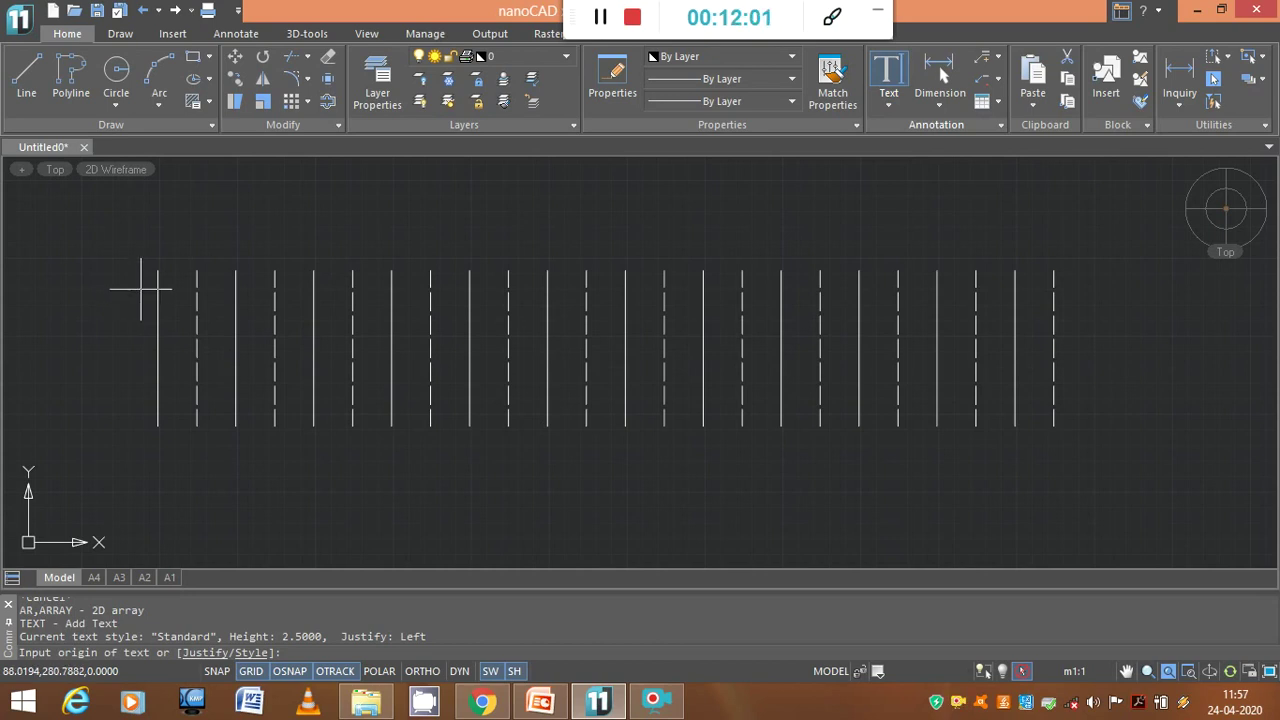
left_click(142, 294)
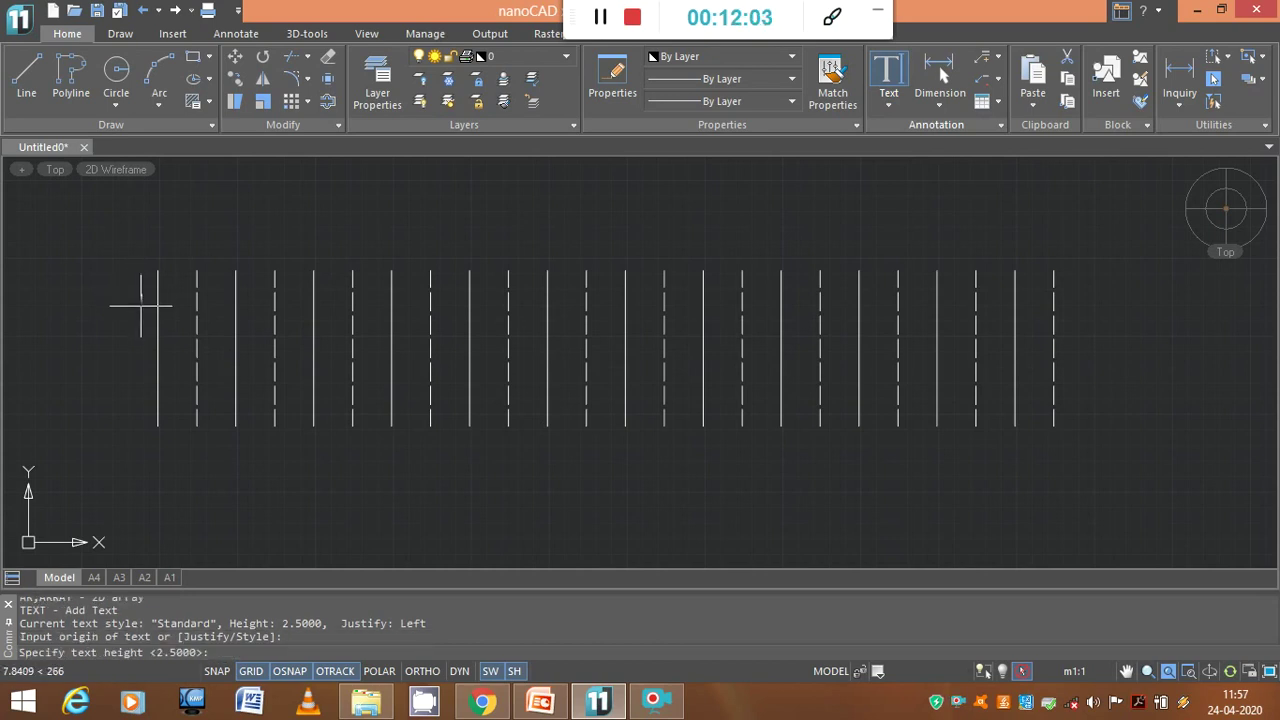
key("Return")
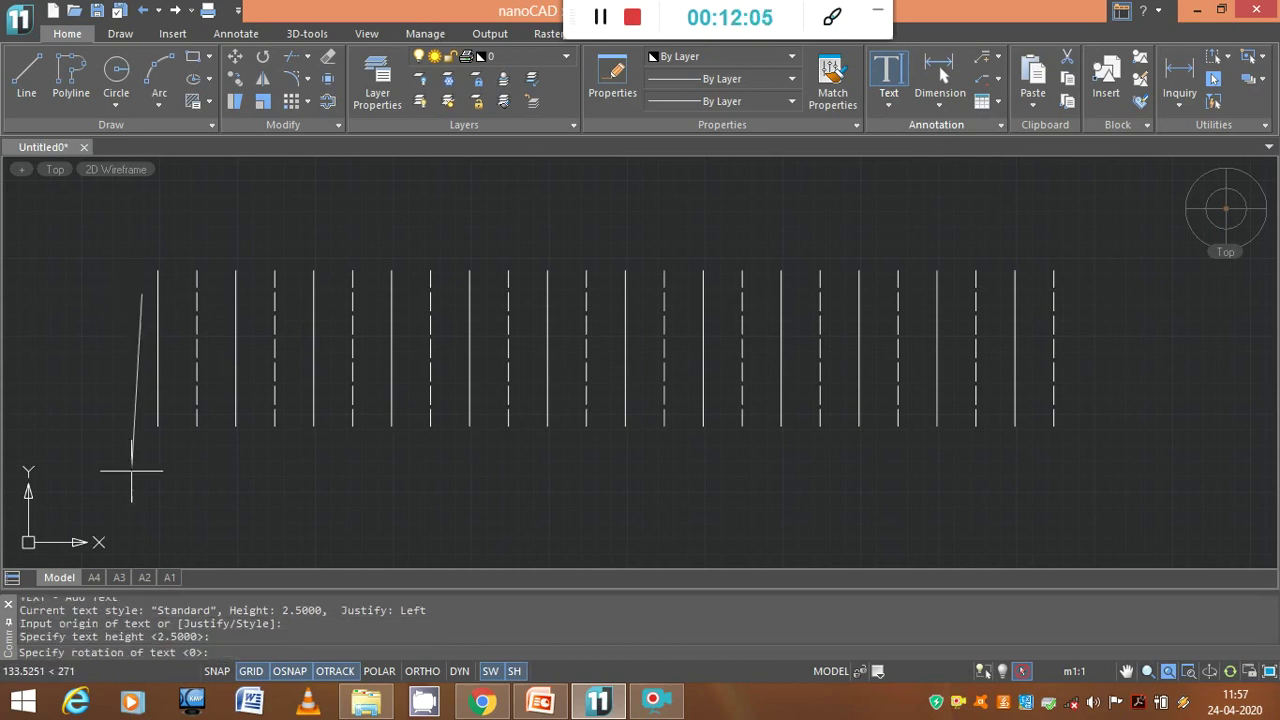
type("0")
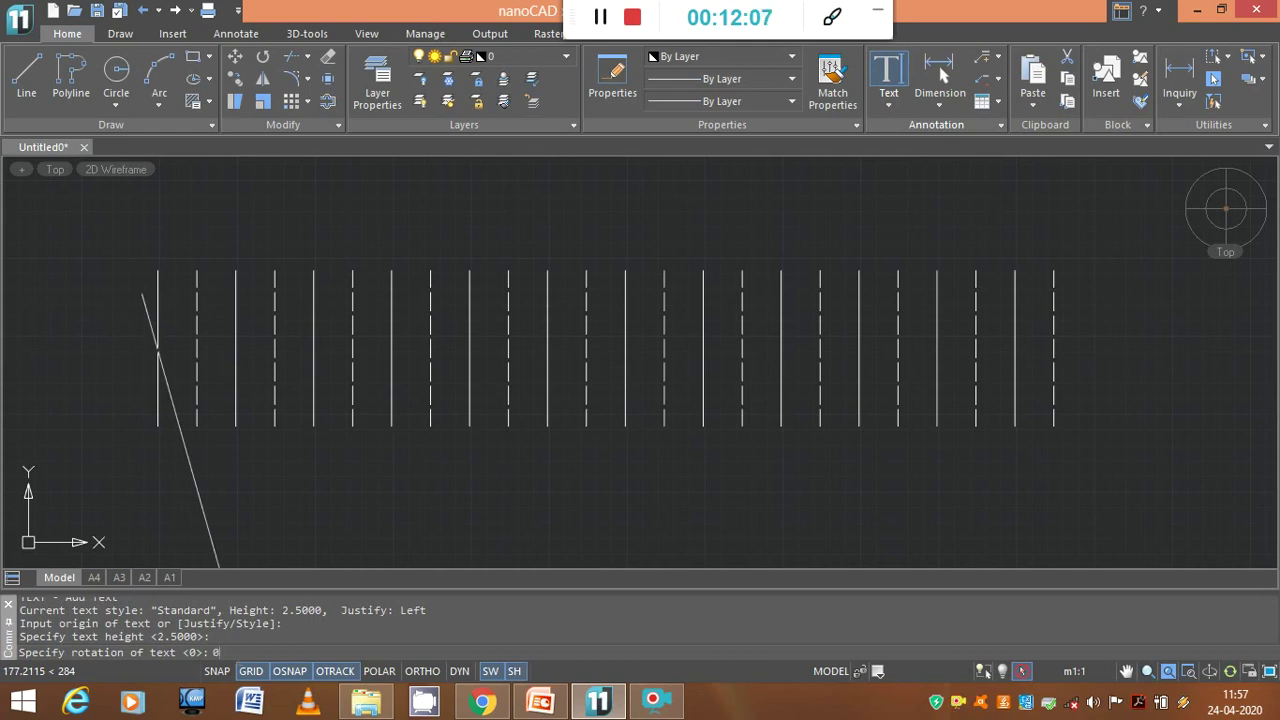
key("Return")
Enter the numbers 1 to 9 in the text, spaced so that each sits just before its vertical line
type("1")
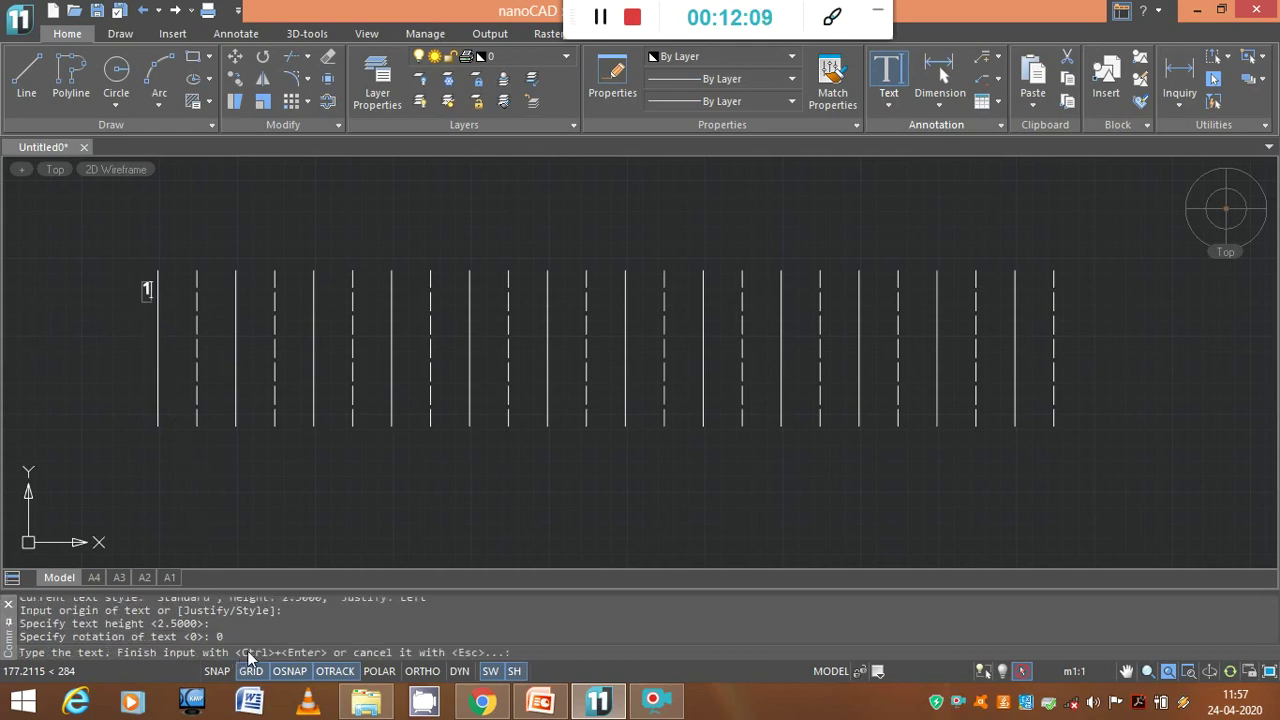
type("   2")
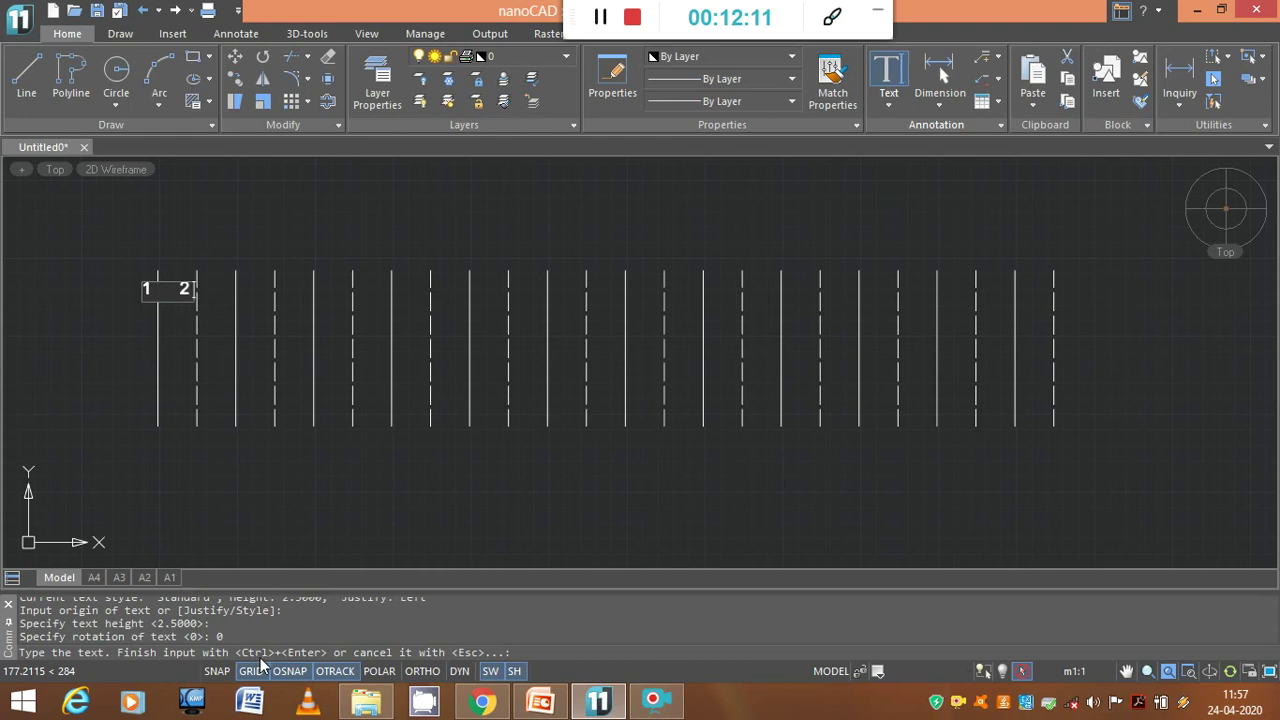
type("   3")
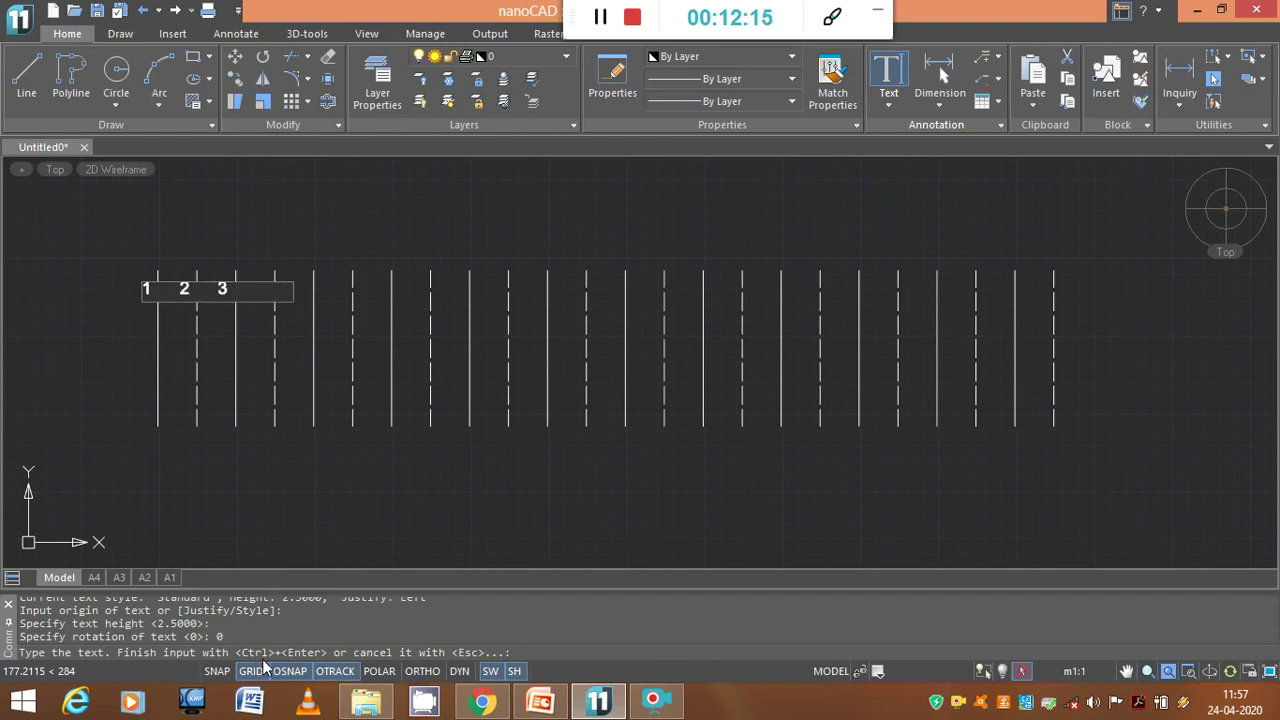
key("BackSpace")
type("5")
key("BackSpace")
type("4   5   6 ")
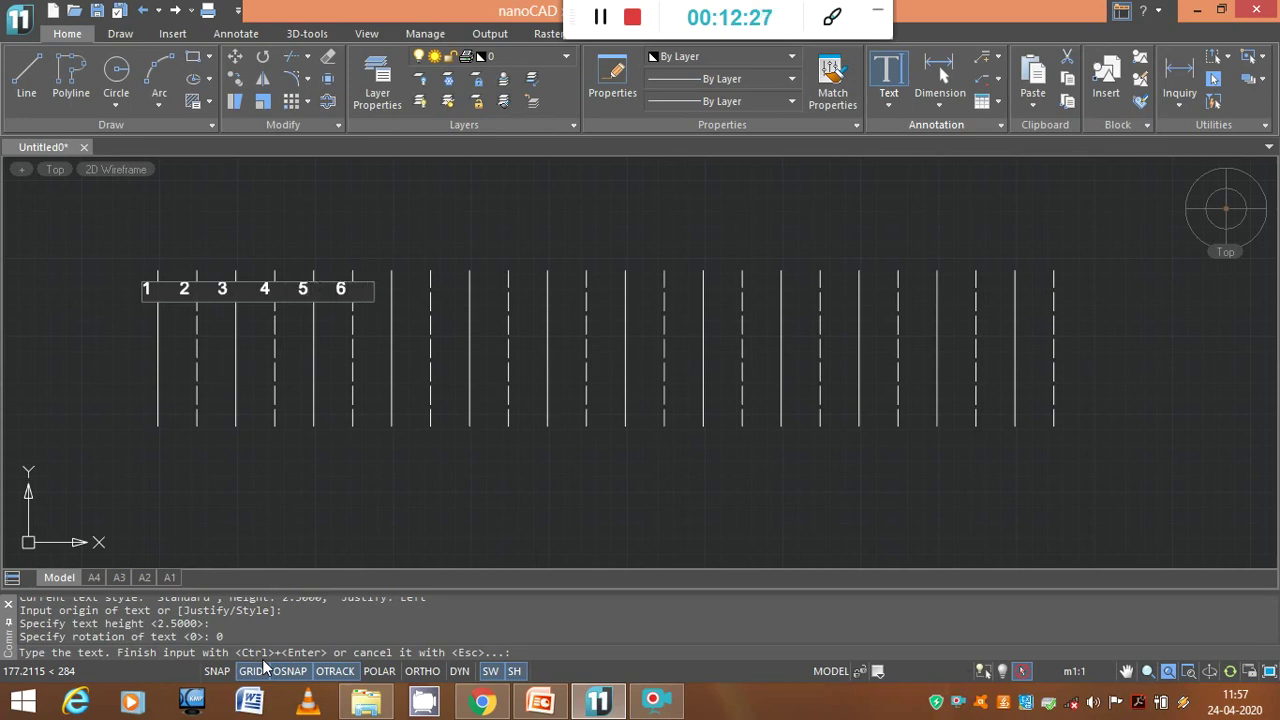
type("  7   8   ")
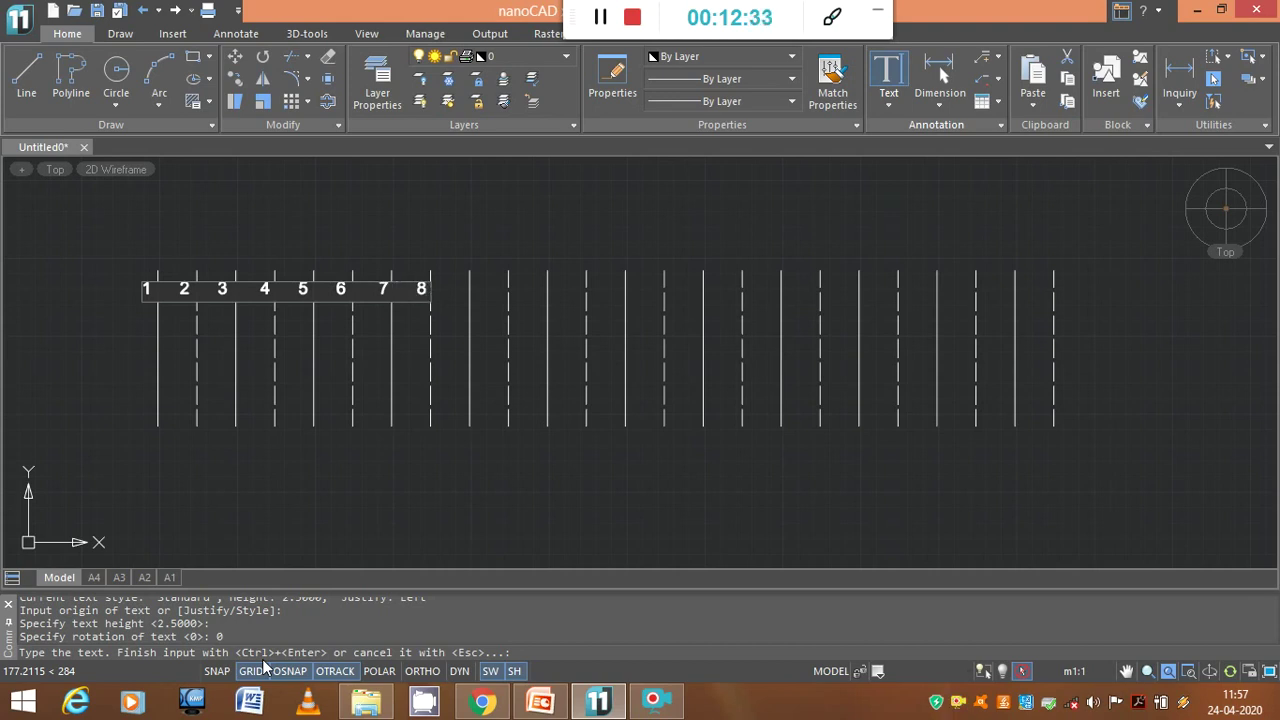
type("9")
key("BackSpace")
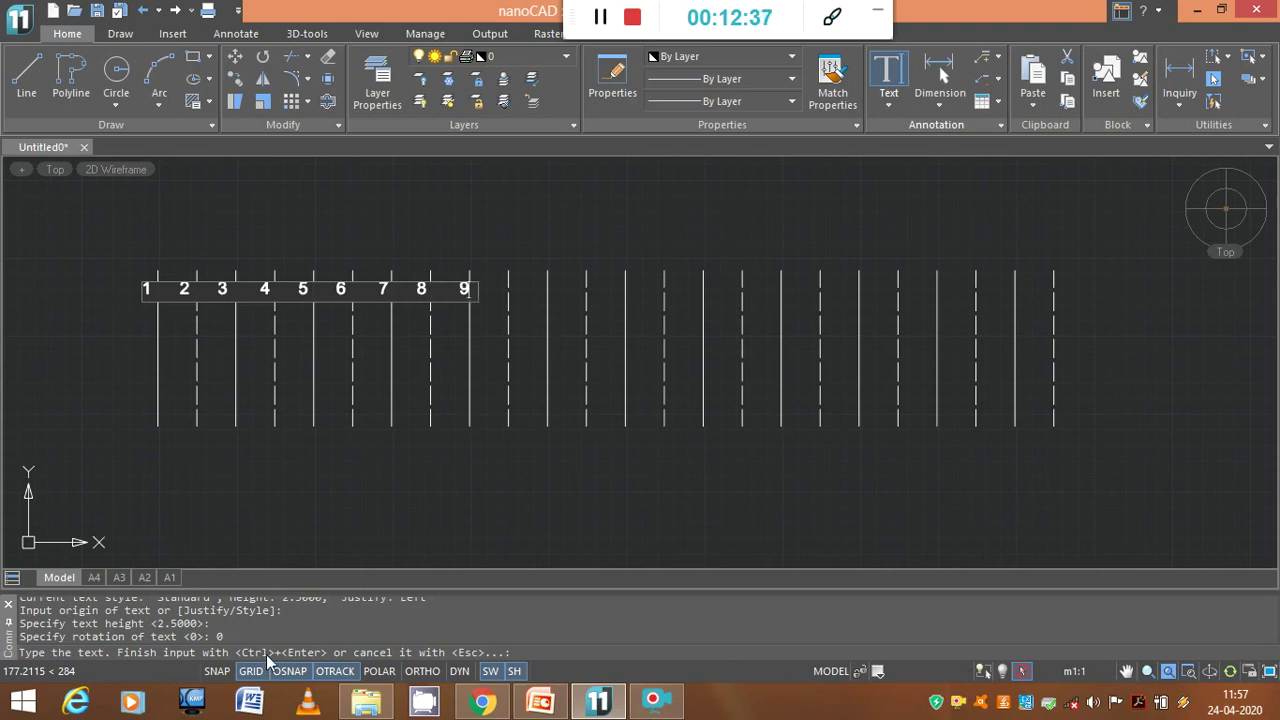
key("BackSpace")
Continue the number row with 10 to 24, spaced to match the remaining vertical lines, and finish the text
type("10")
type(" 11")
type(" 1")
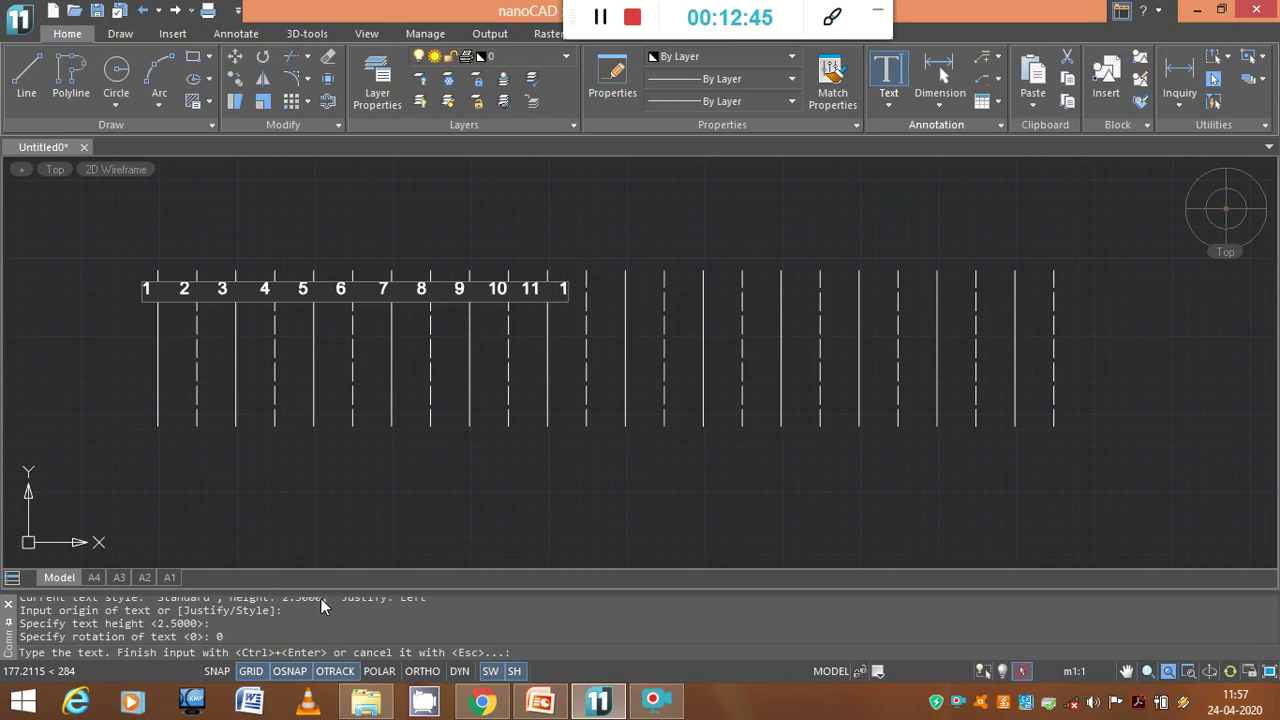
type("2 13")
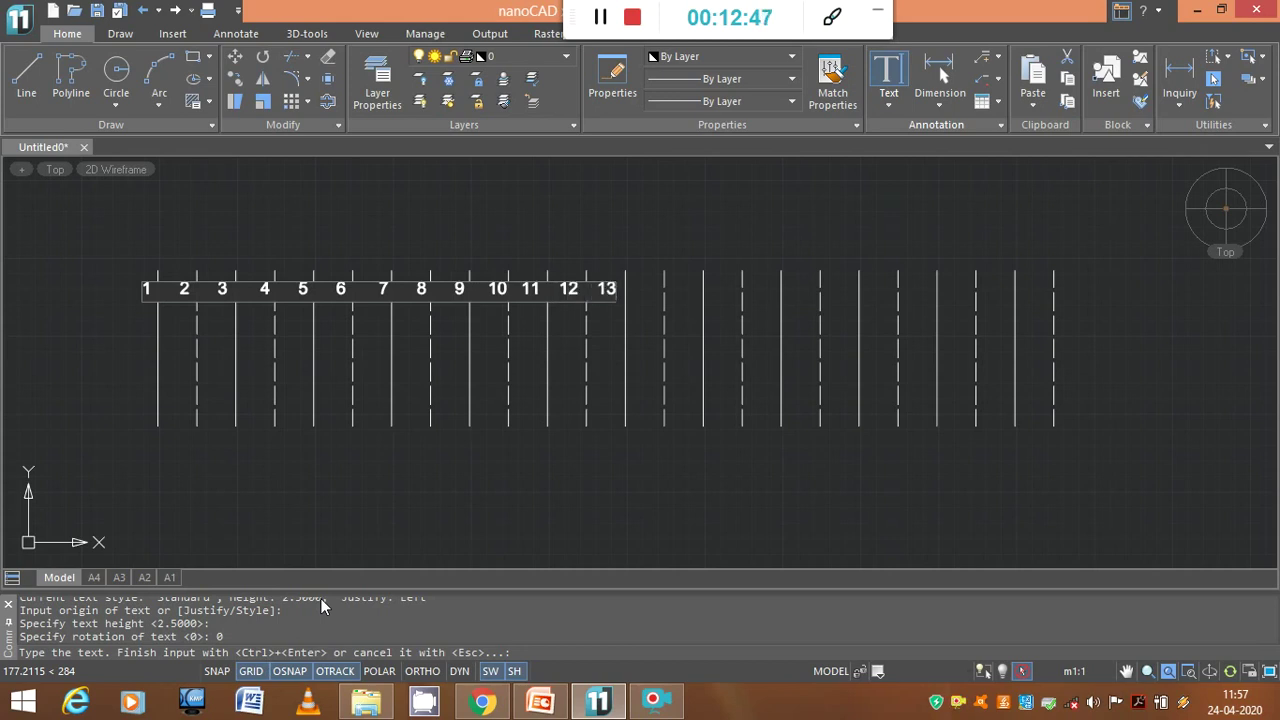
type(" 14")
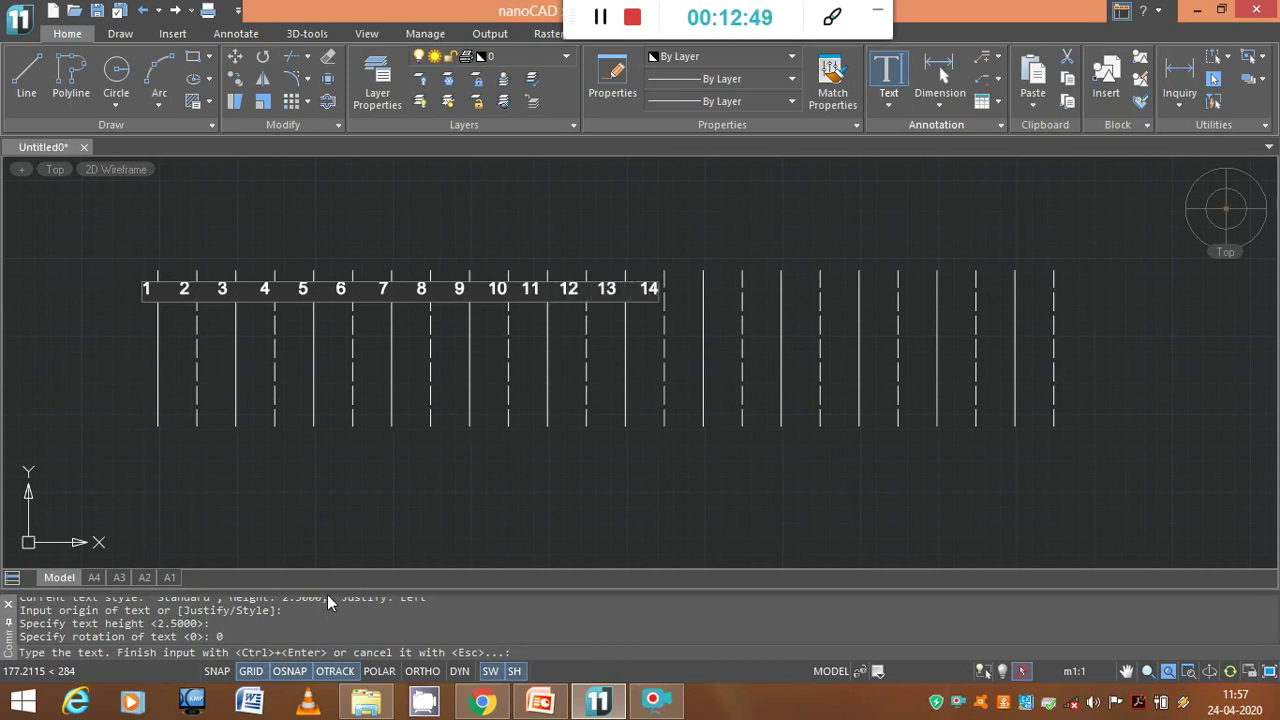
type(" 15")
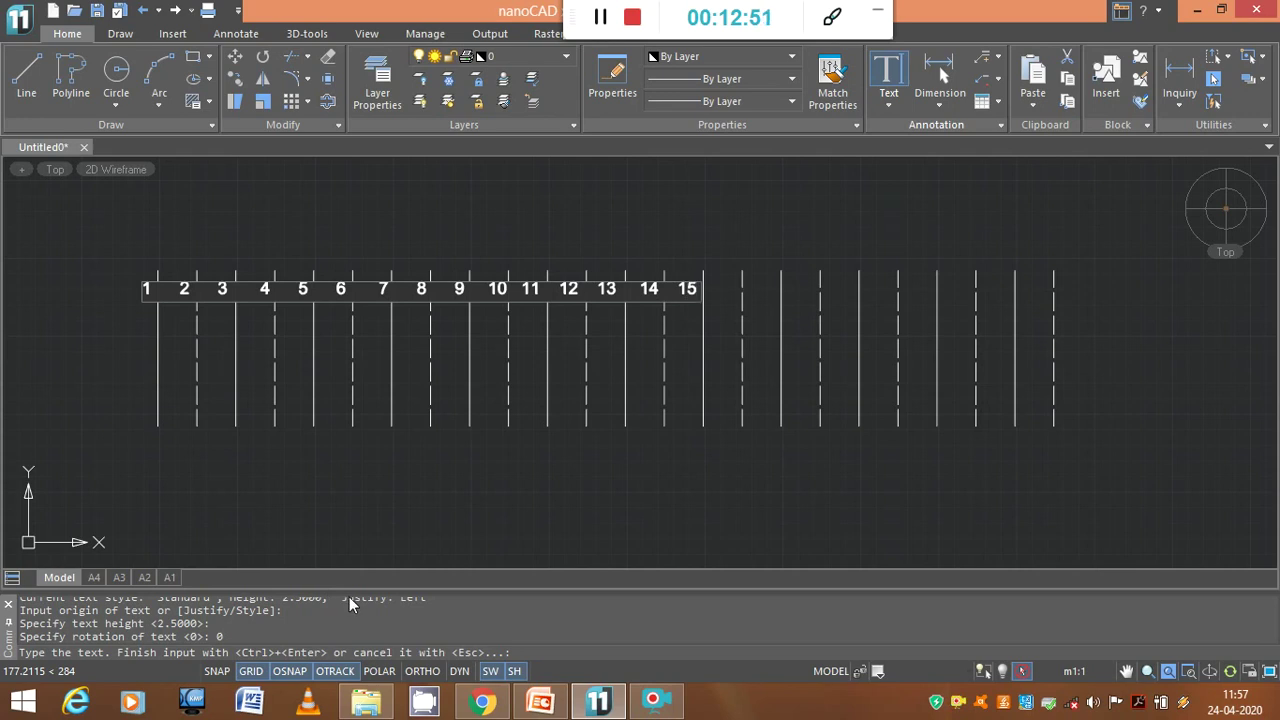
type(" 16")
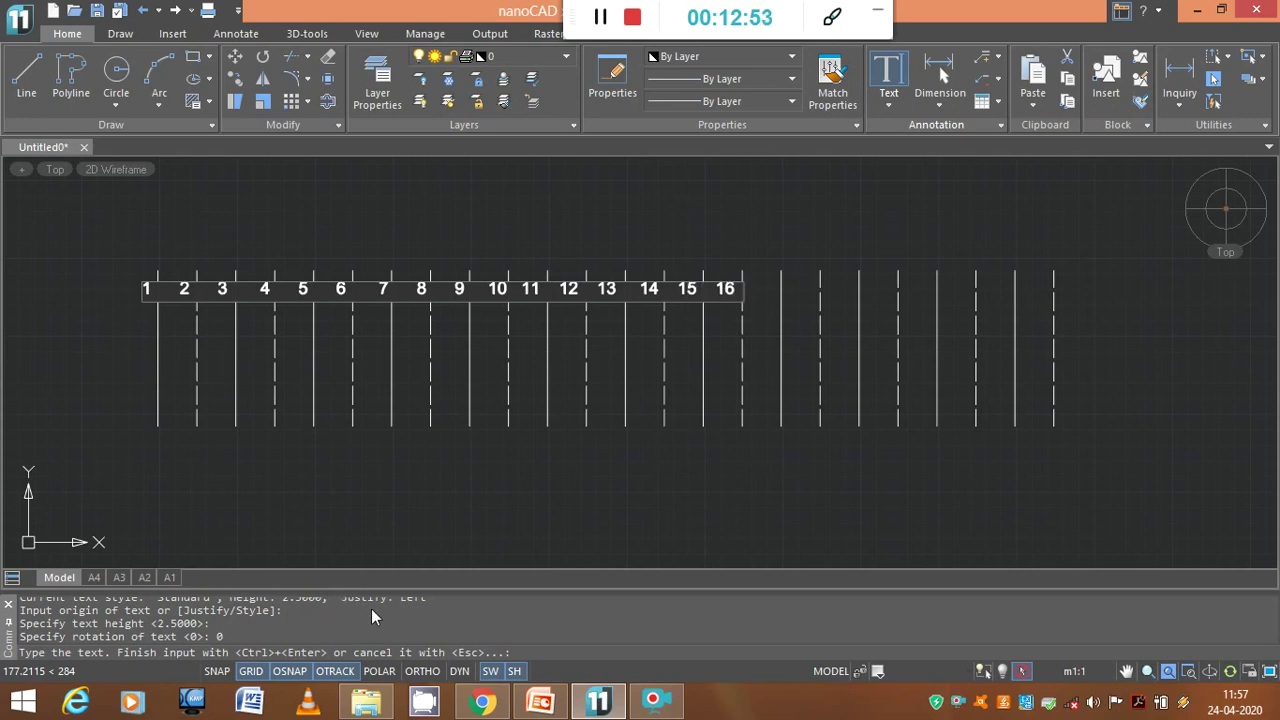
type(" 17 18 19 20 21 2")
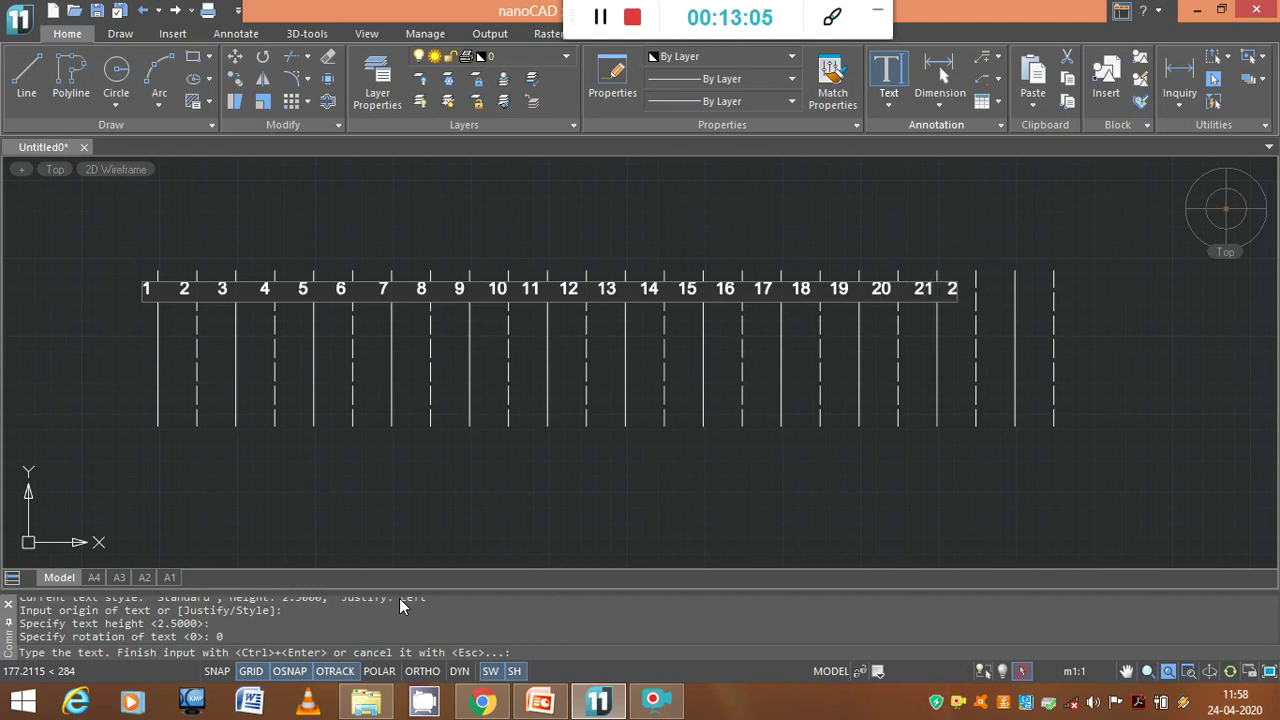
type("2 23")
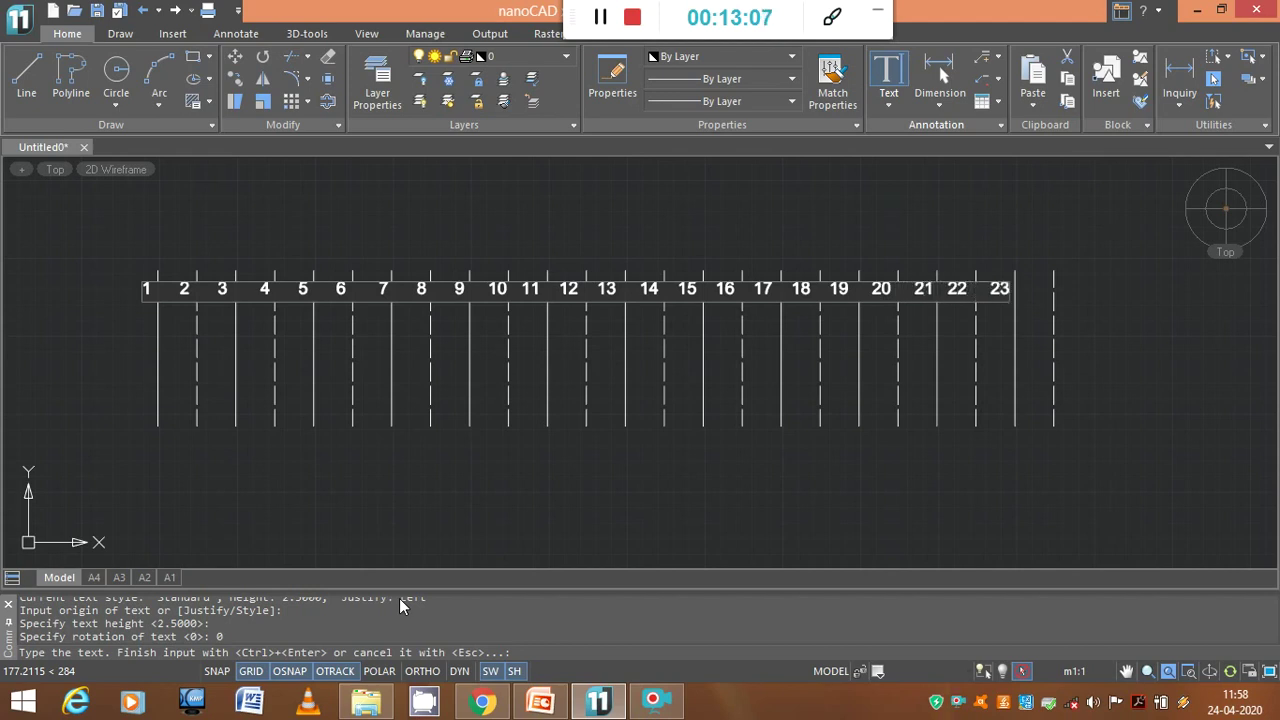
type(" 24")
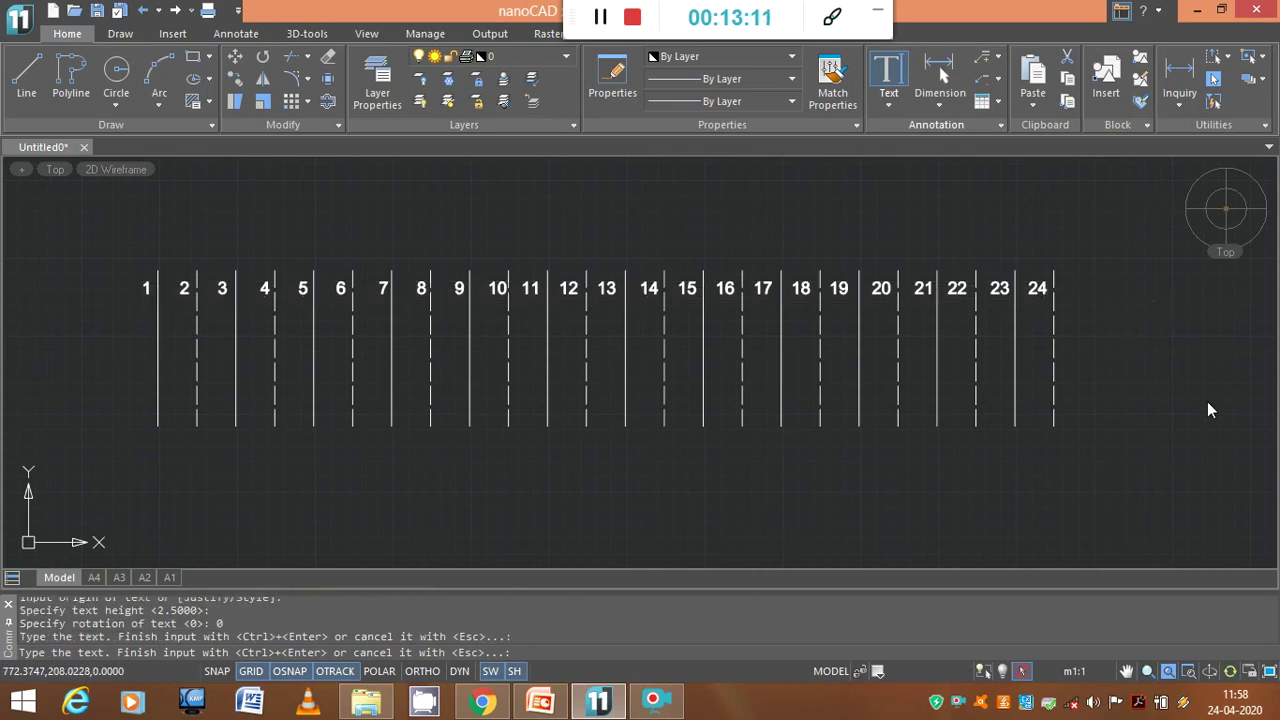
Switch to PowerPoint, examine the back pitch entries on the Winding Table slide, and return to nanoCAD
key("Escape")
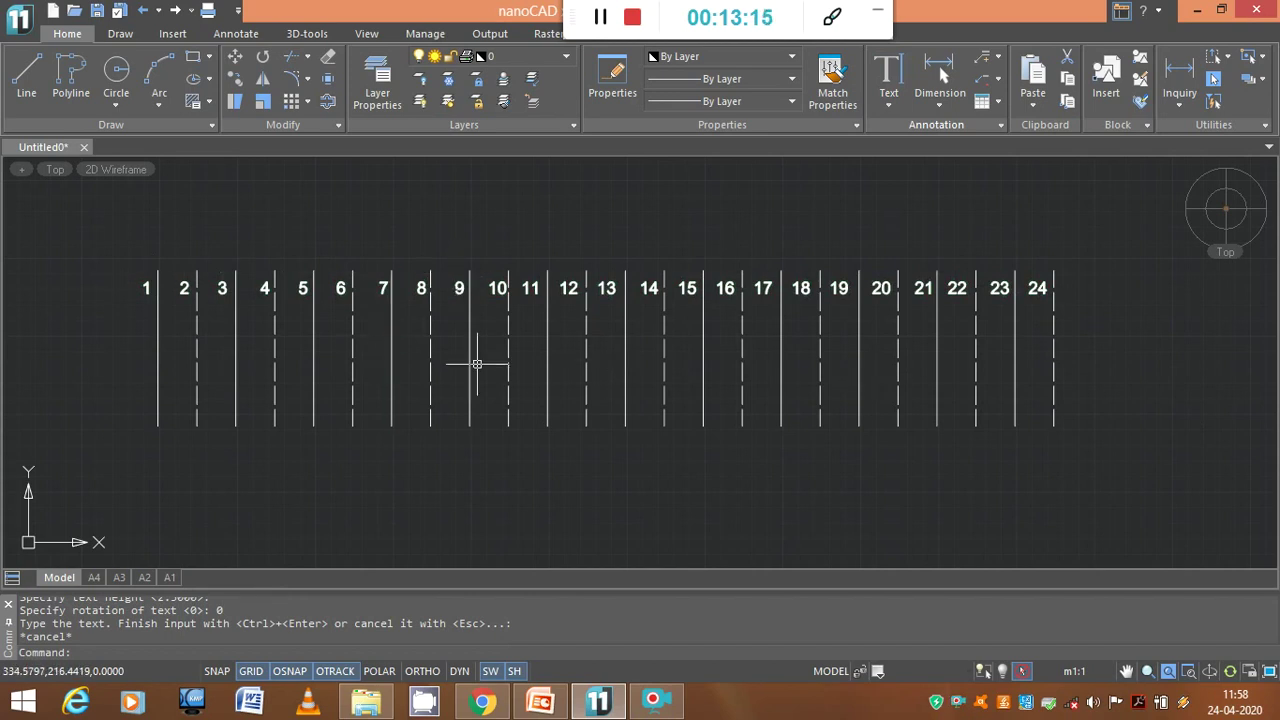
middle_click_drag(600, 468, 594, 487)
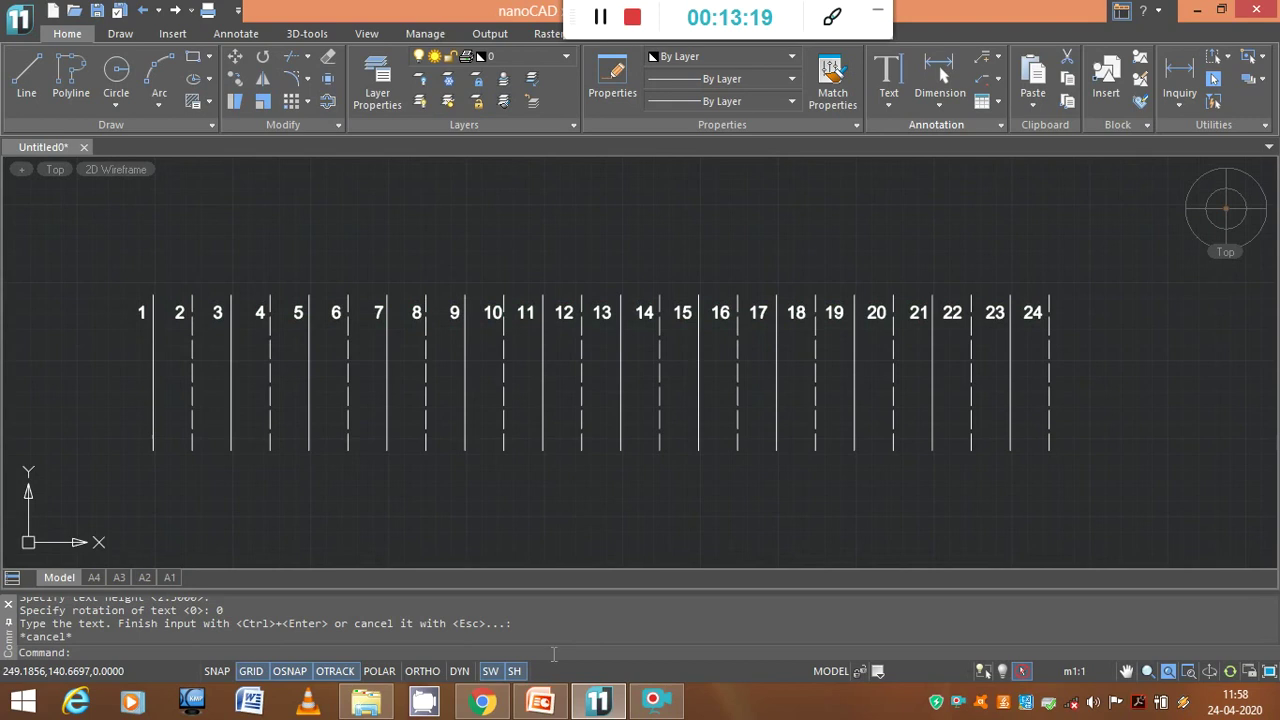
left_click(539, 703)
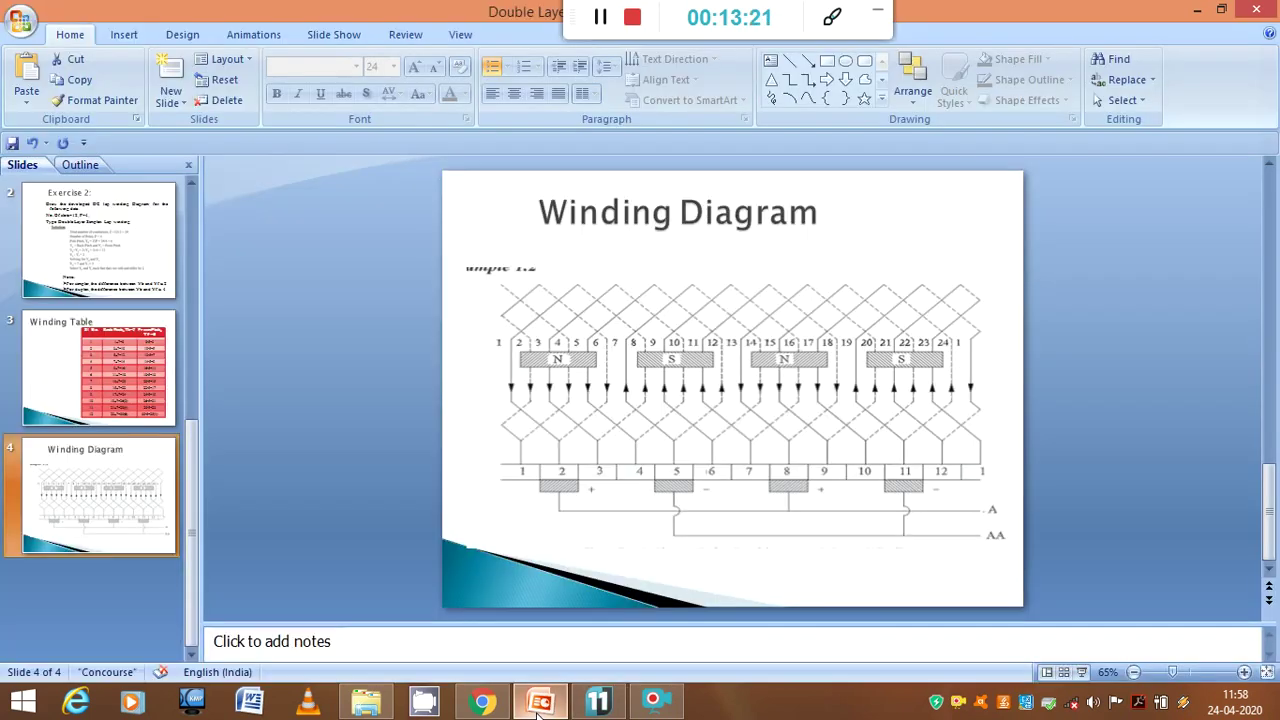
left_click(132, 367)
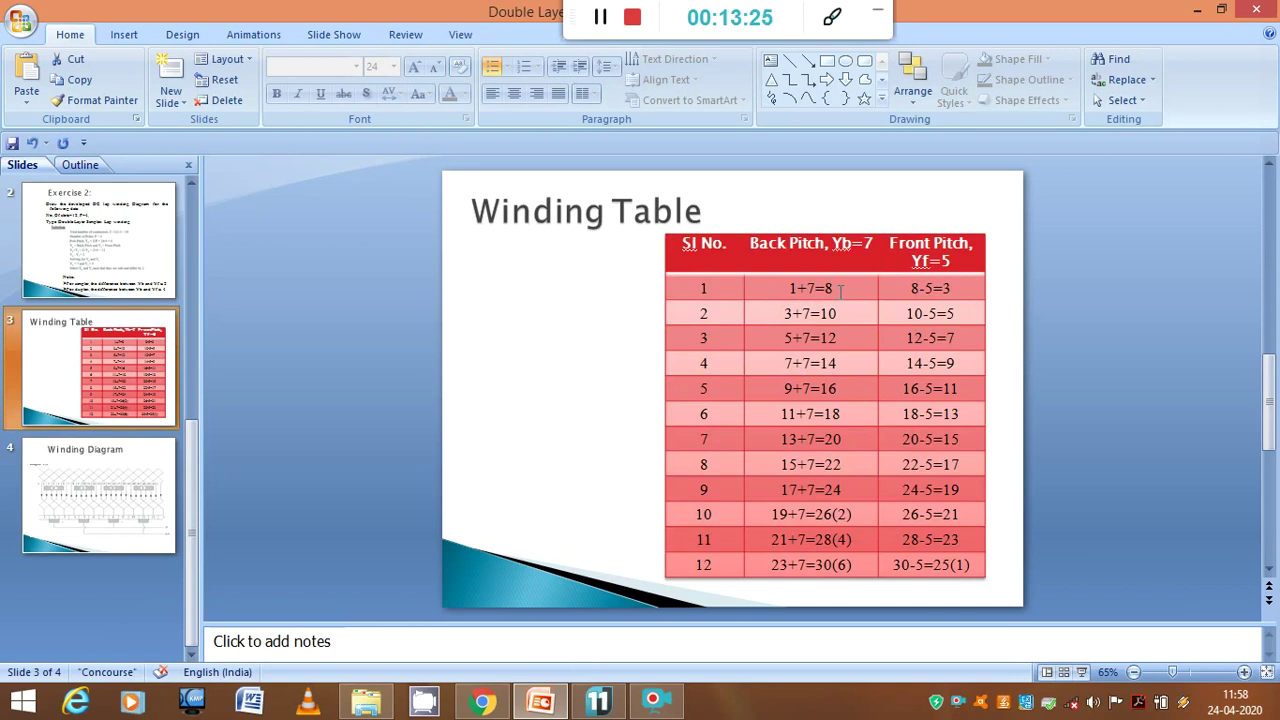
left_click(598, 703)
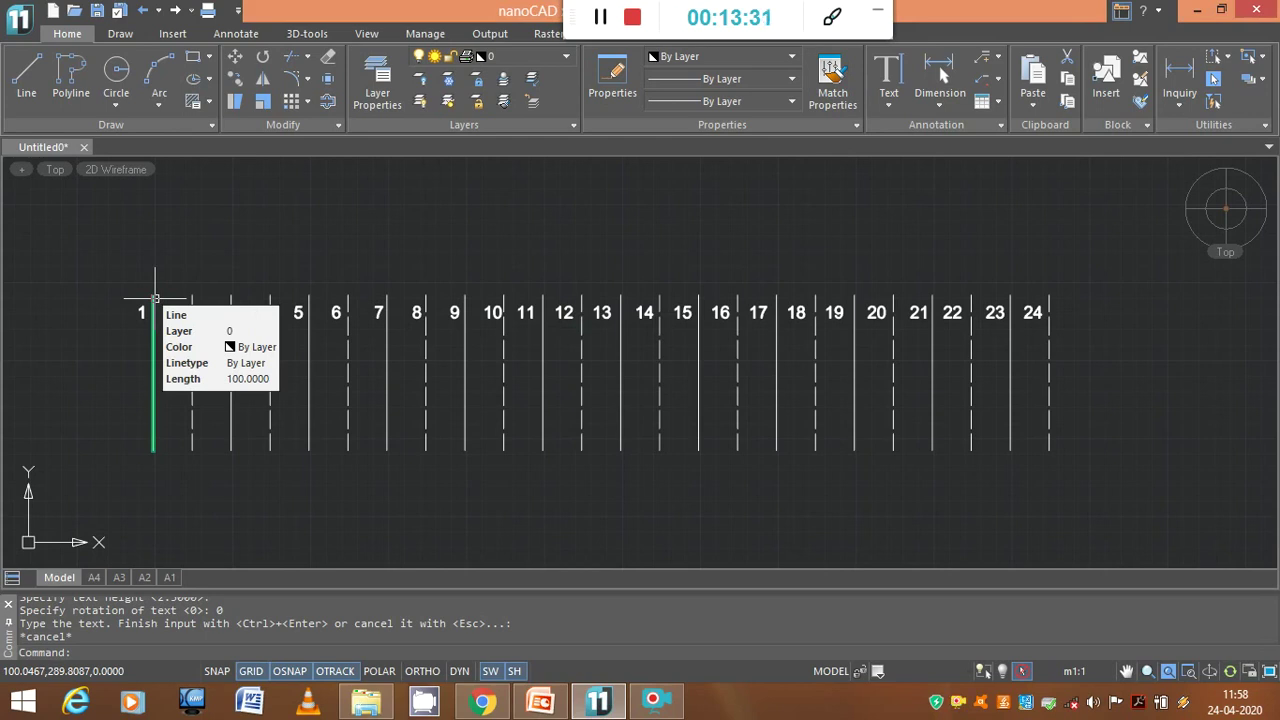
left_click(26, 78)
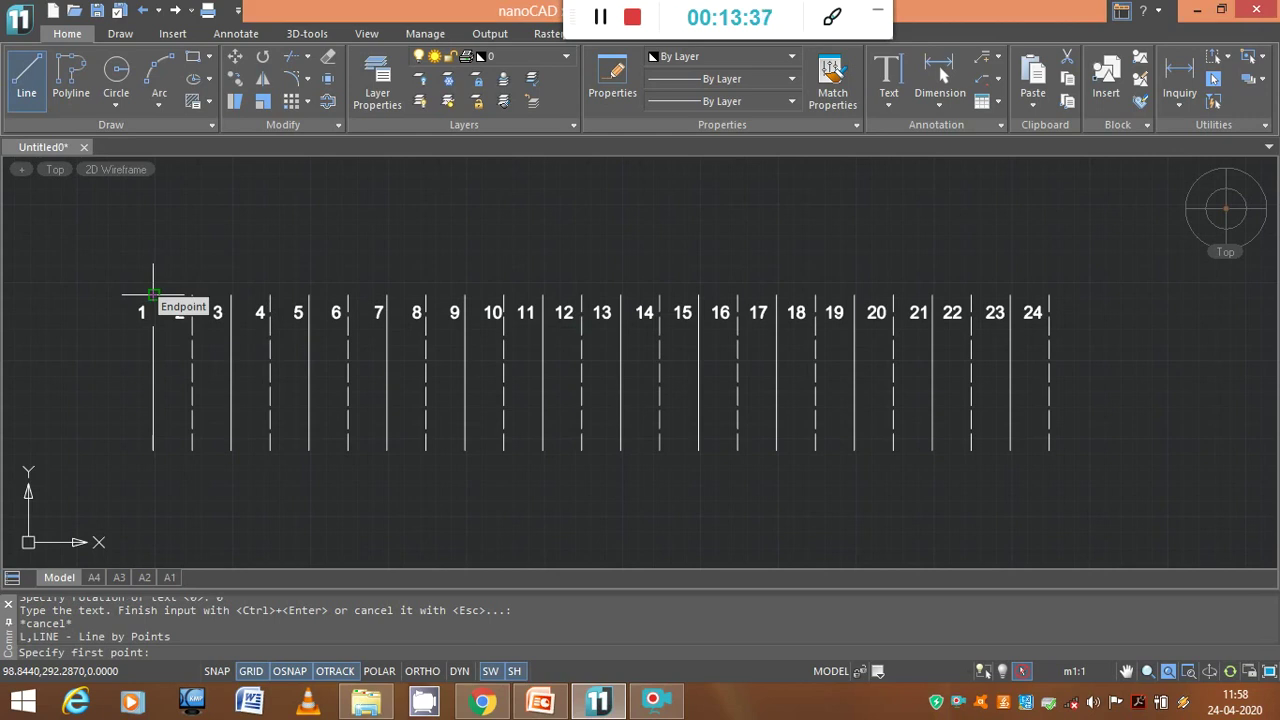
scroll(153, 295, "down", 2)
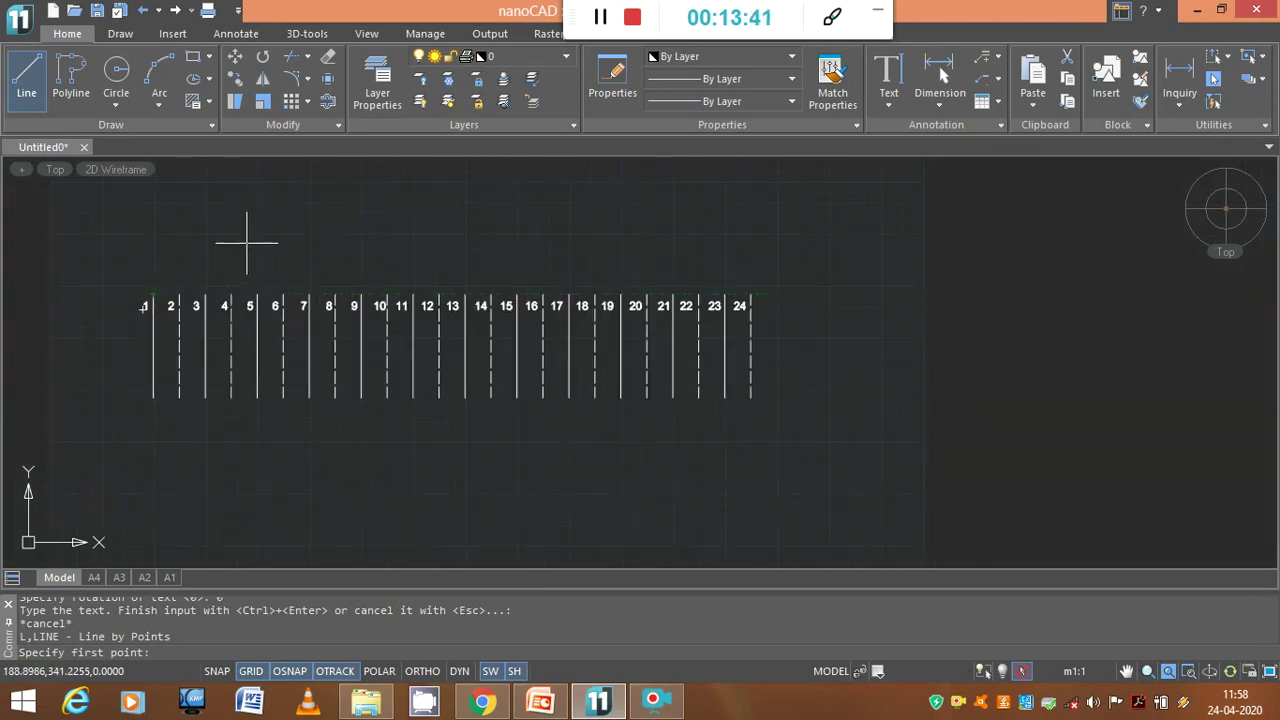
left_click(153, 295)
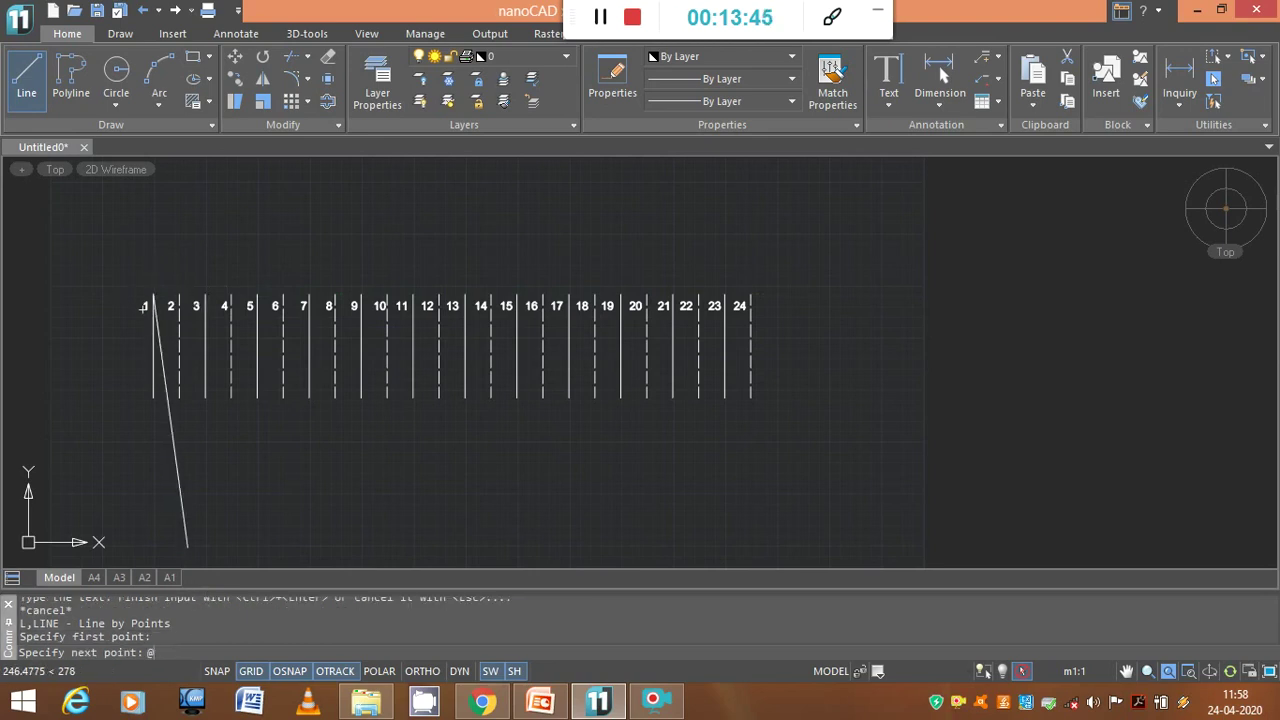
key("BackSpace")
key("BackSpace")
type("200<45")
key("Return")
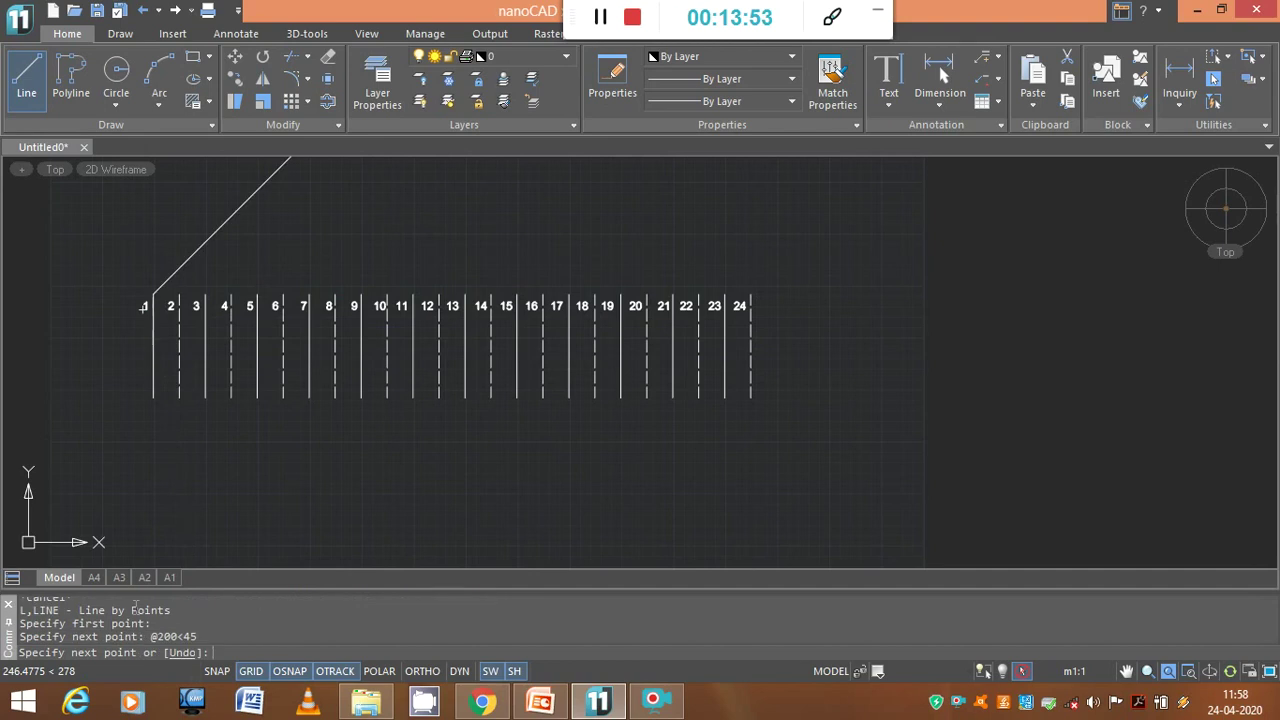
key("Escape")
middle_click_drag(343, 242, 338, 341)
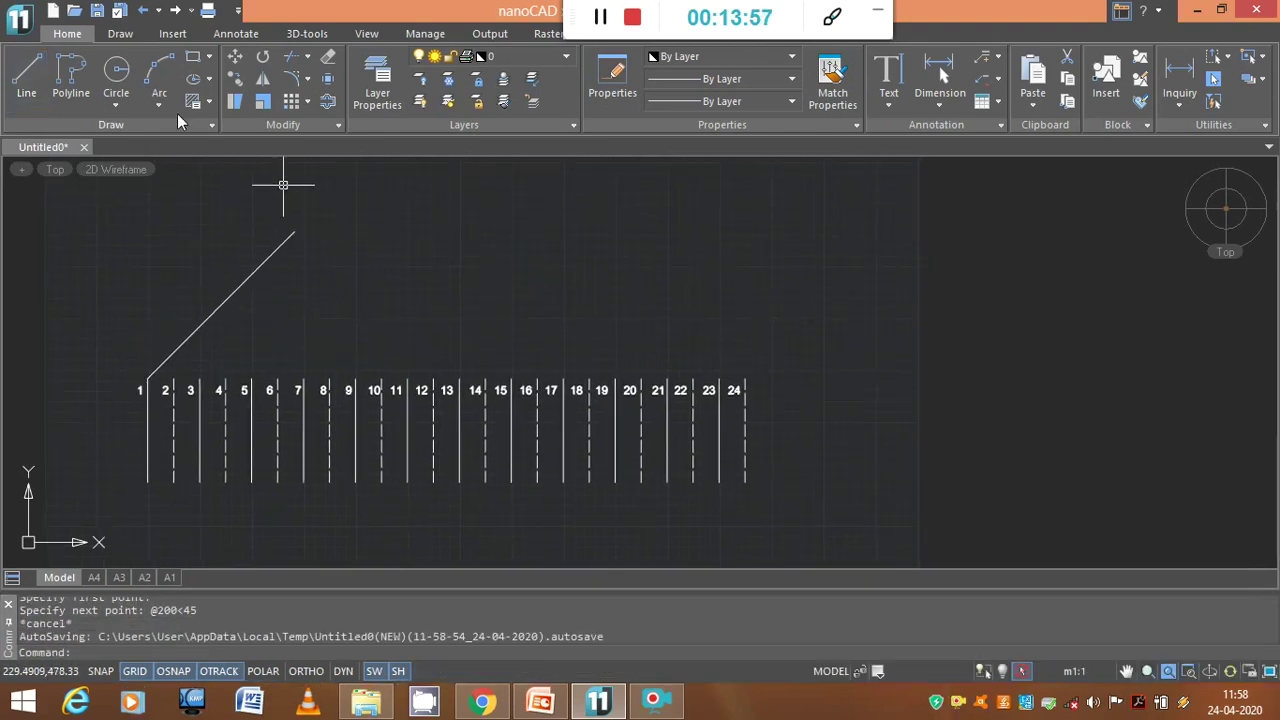
left_click(29, 88)
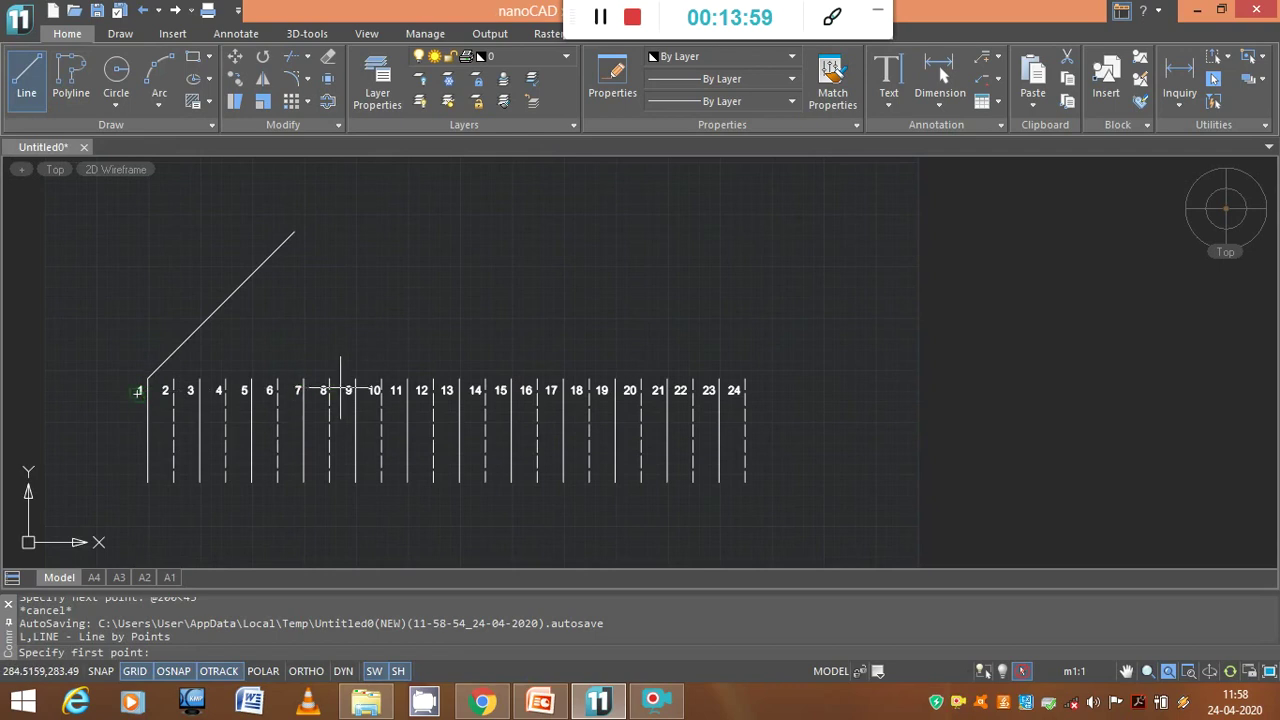
left_click(328, 379)
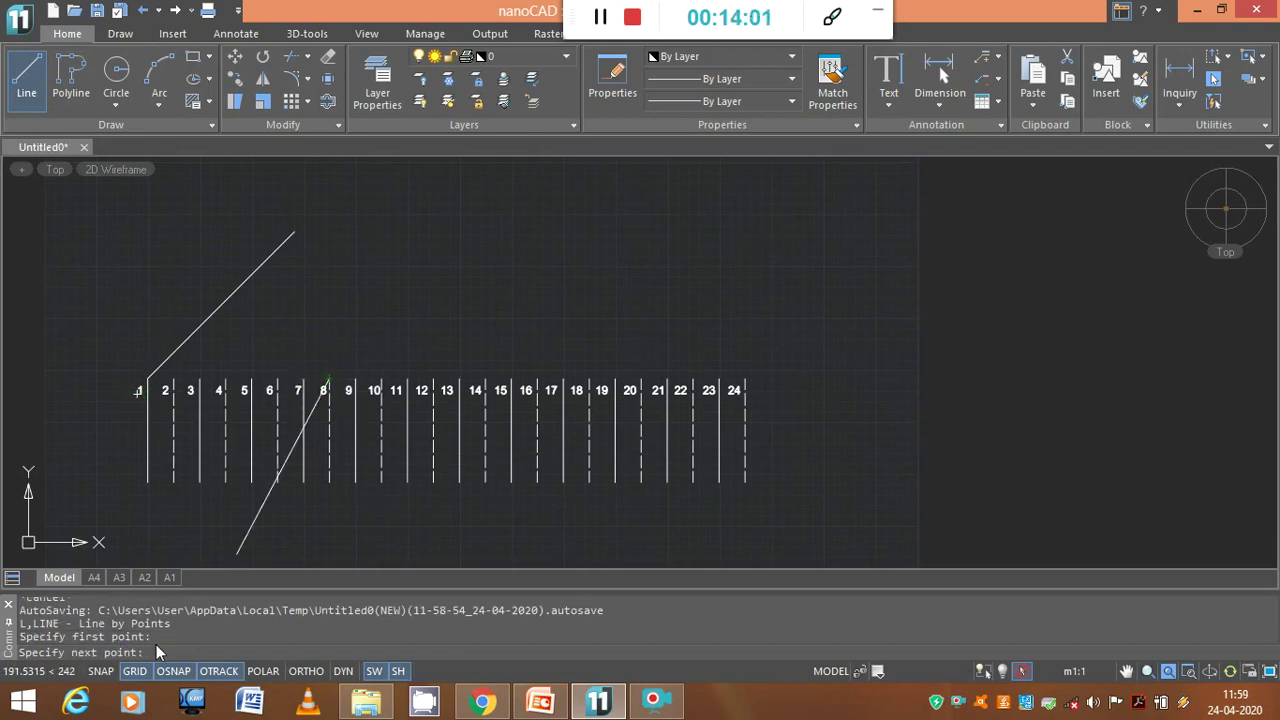
type("@")
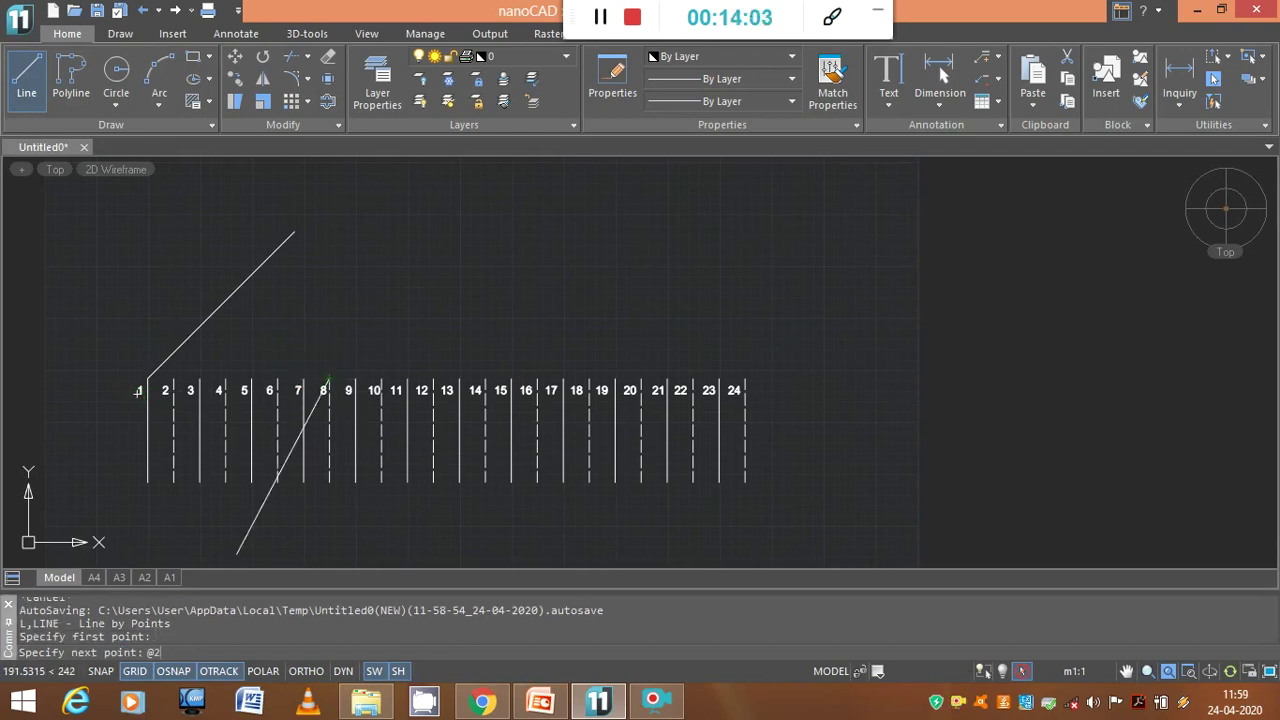
type("200<135")
key("Return")
key("Escape")
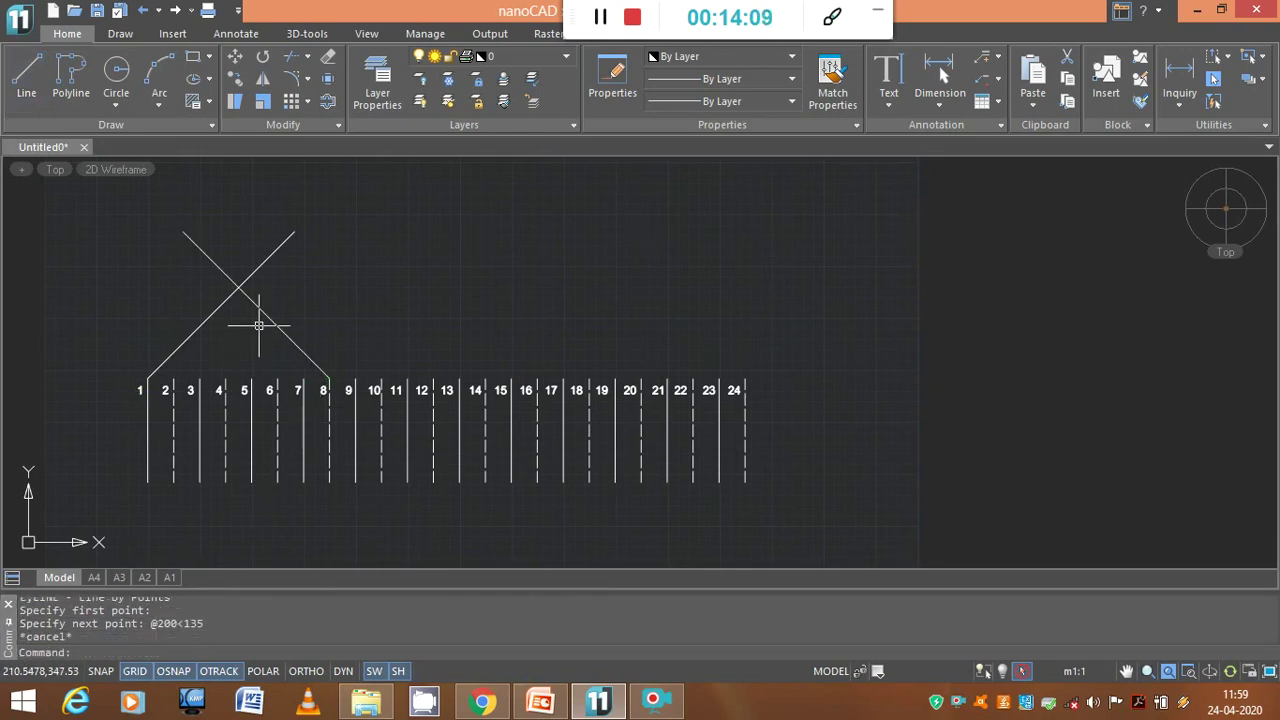
Trim the two diagonals above lines 1 and 8 beyond their crossing so they meet in a peak
key("ctrl+a")
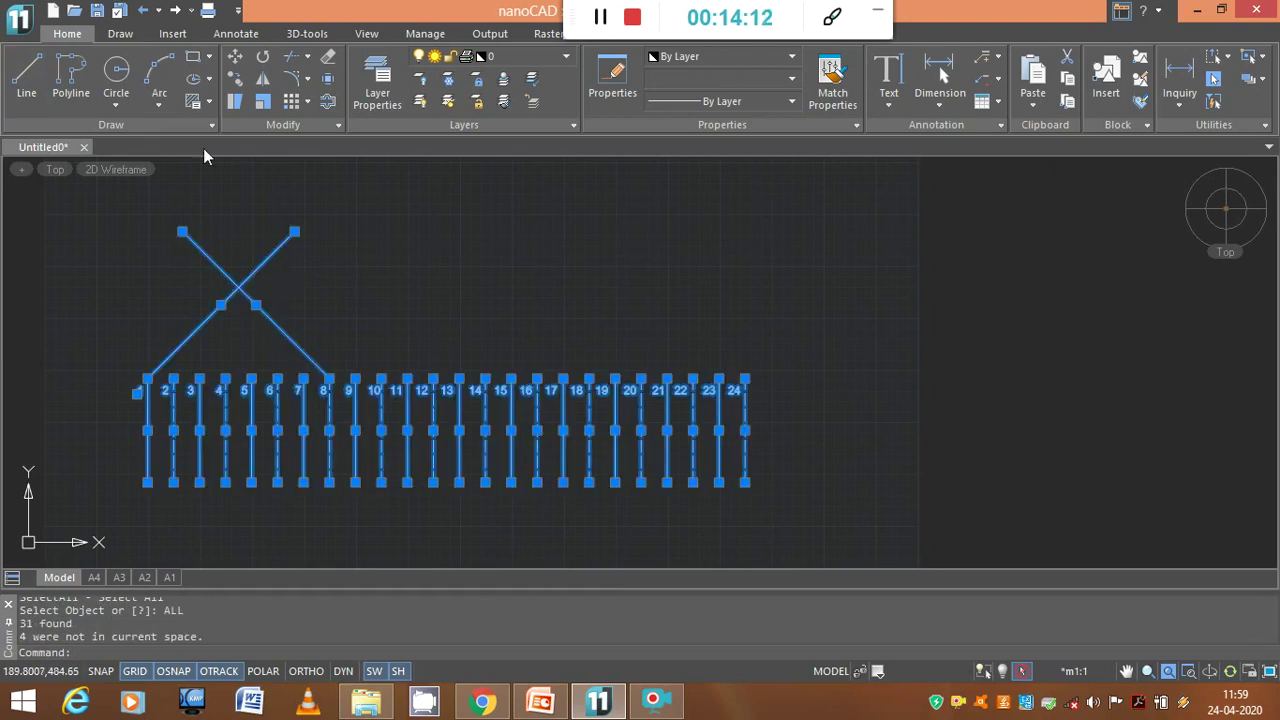
left_click(291, 58)
left_click(199, 246)
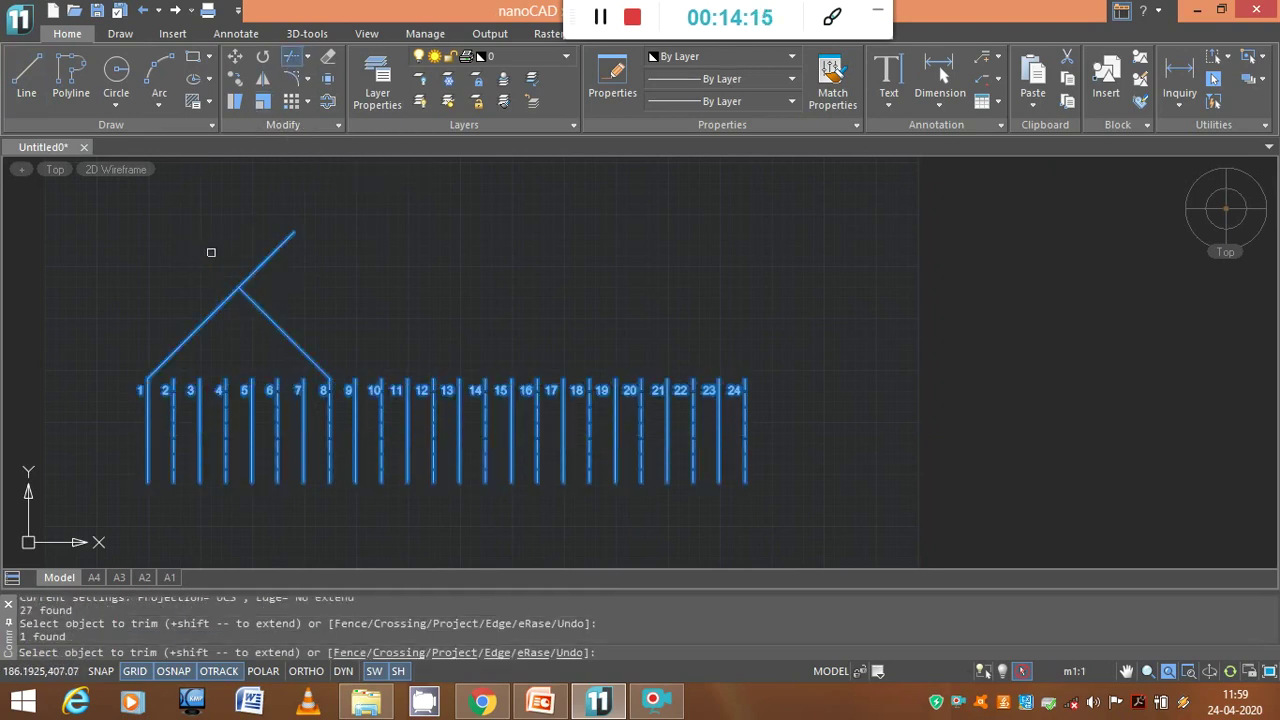
left_click(264, 262)
key("Escape")
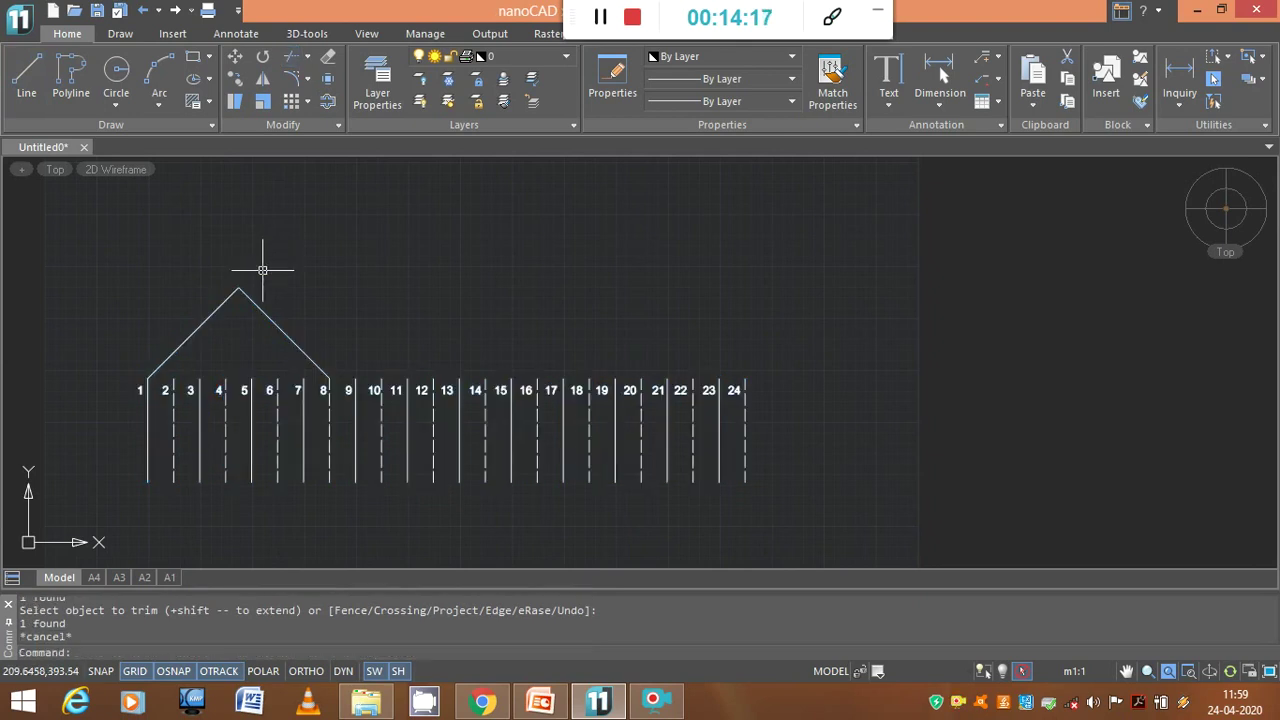
Set the linetype of the diagonal running from the peak to line 8 to ACAD_ISO02W100
scroll(236, 362, "up", 2)
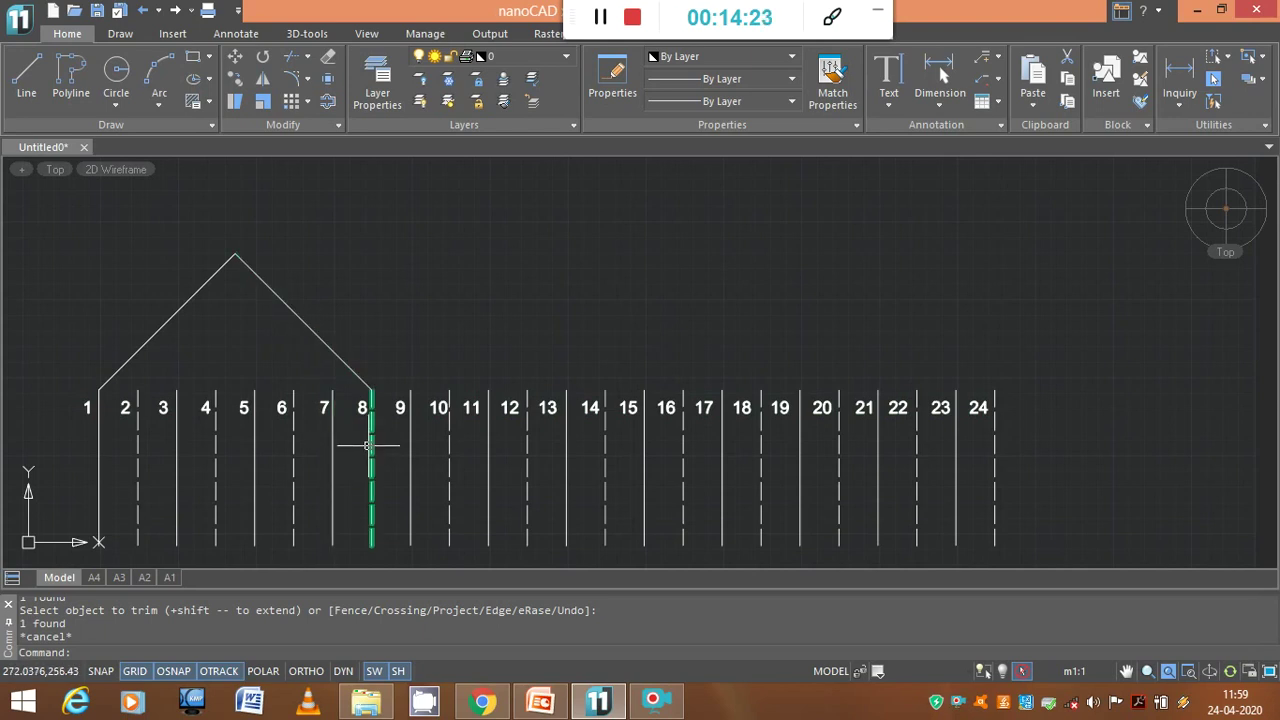
mouse_move(367, 446)
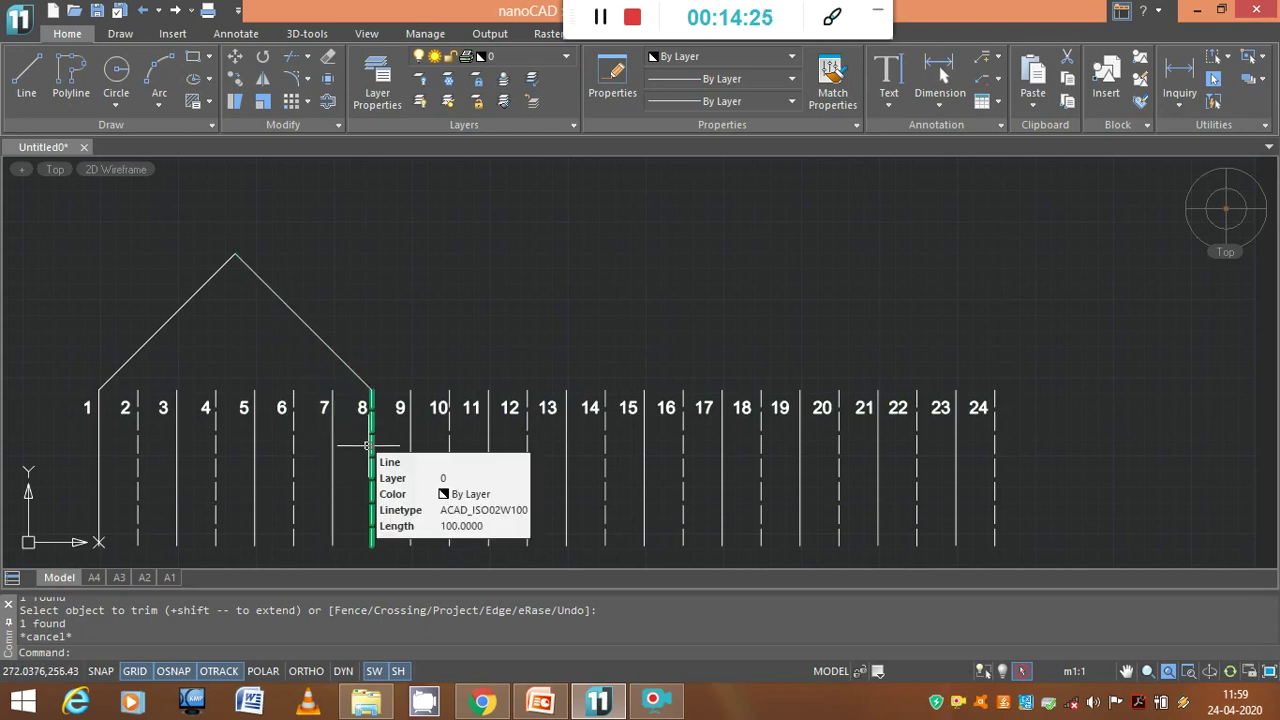
left_click(341, 362)
left_click(742, 99)
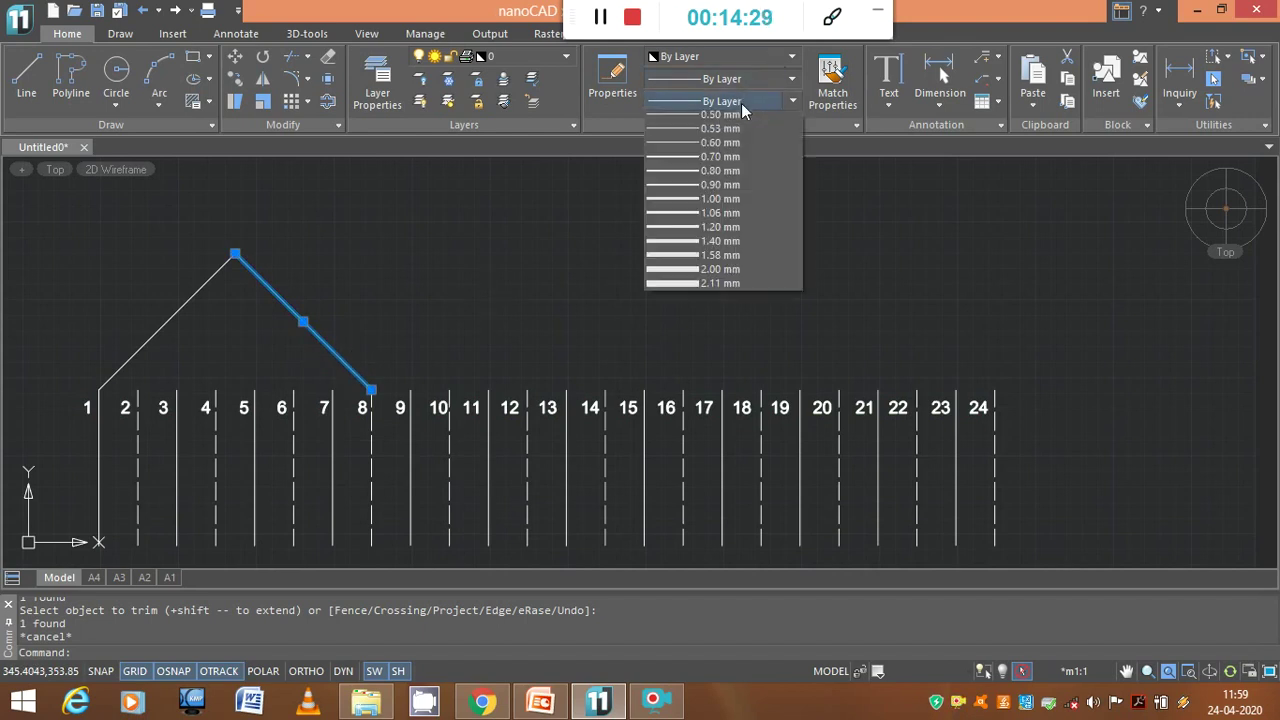
left_click(743, 83)
left_click(743, 83)
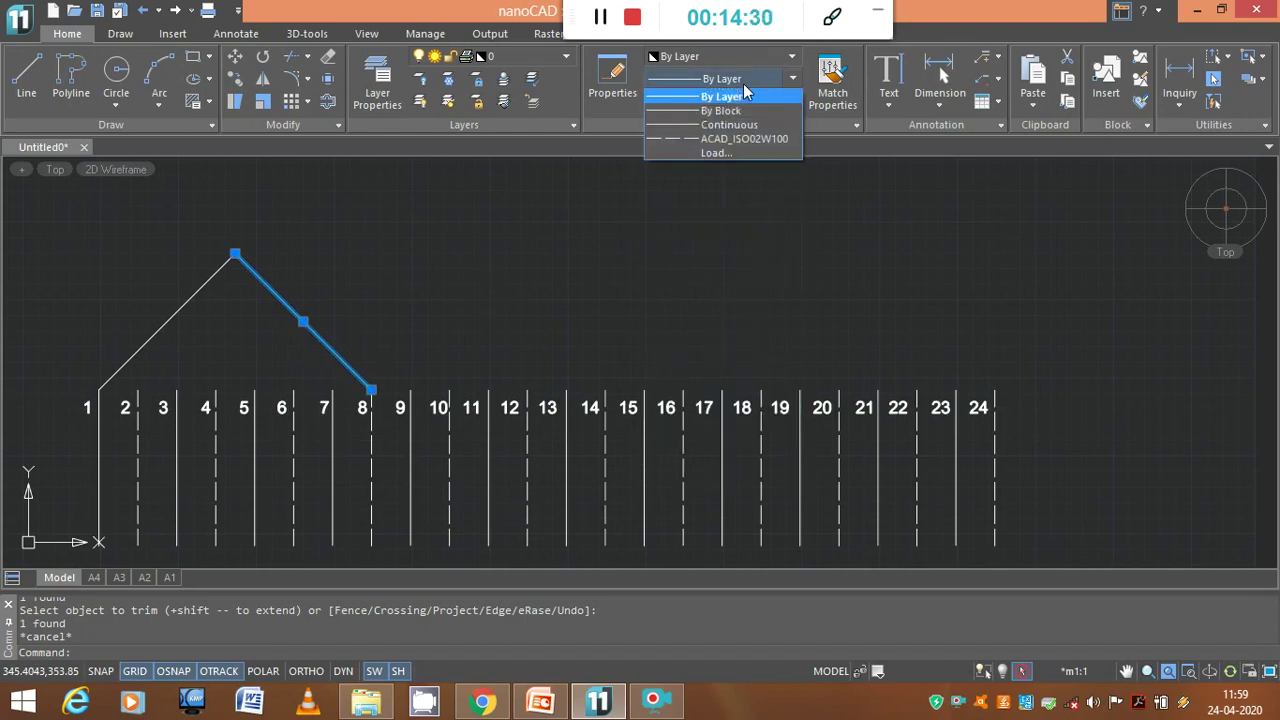
left_click(738, 139)
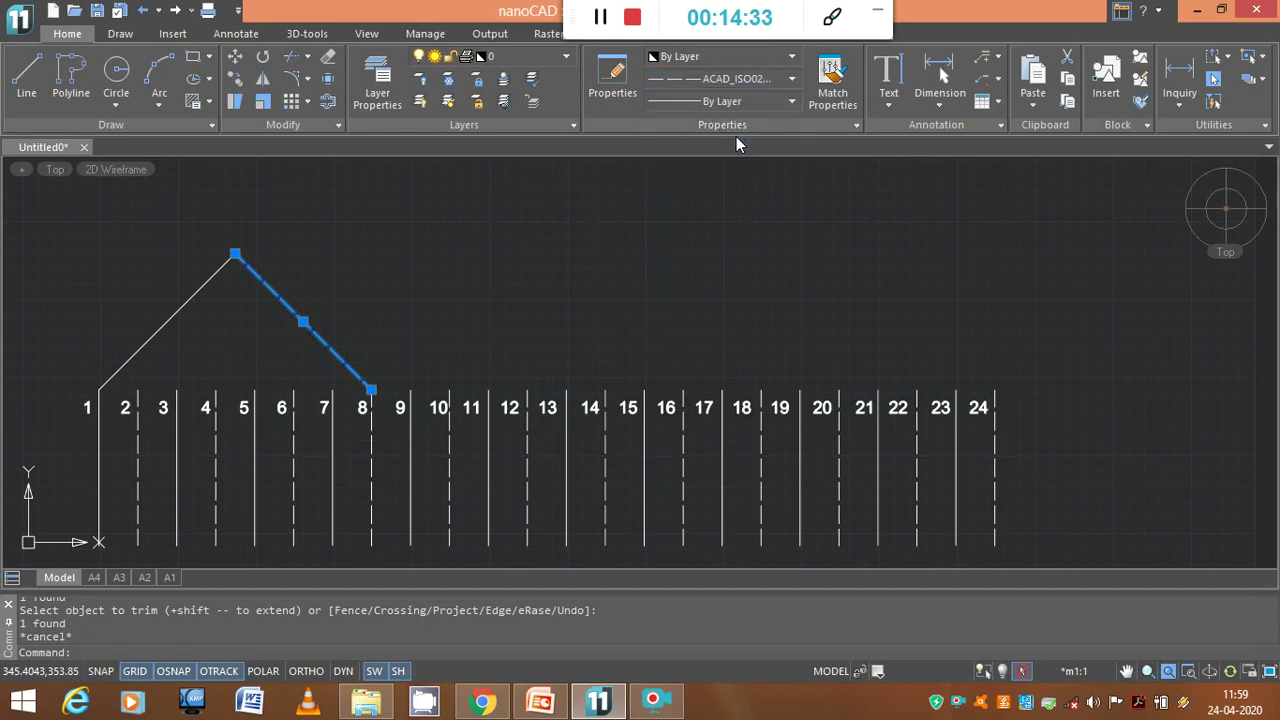
key("Escape")
Switch to PowerPoint, examine the first front pitch entry in the Winding Table, and return to nanoCAD
scroll(551, 270, "down", 1)
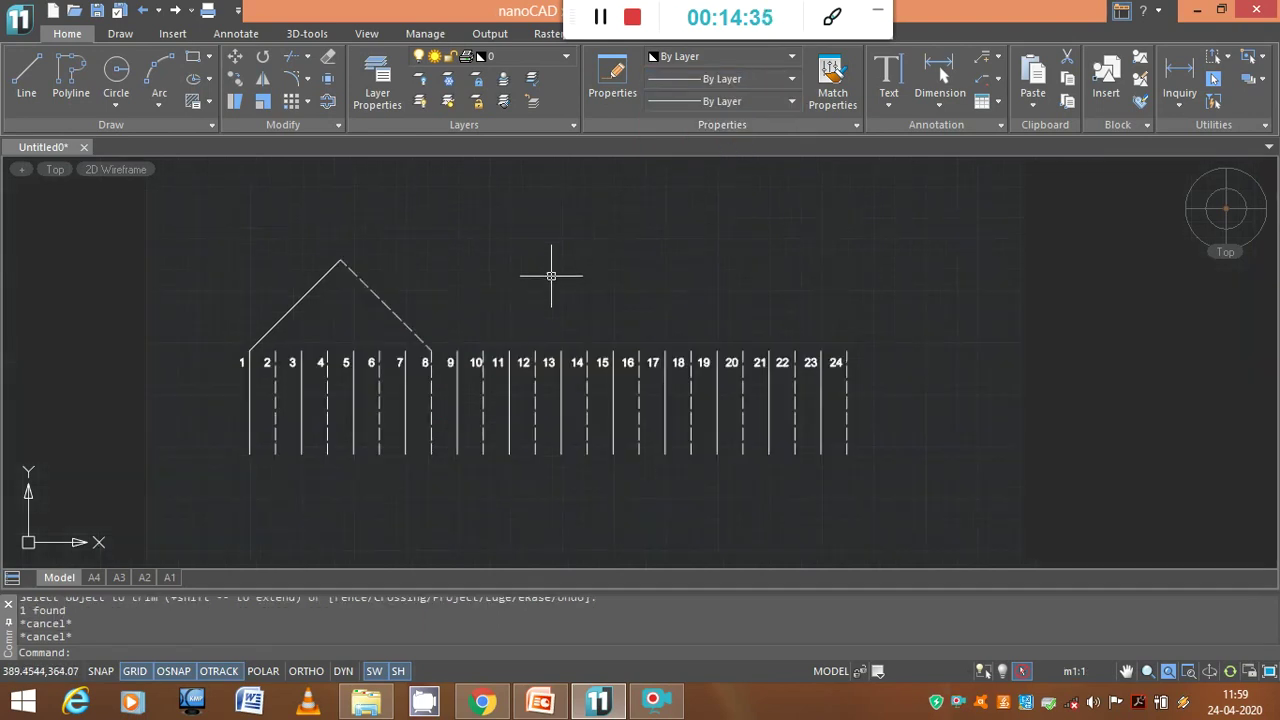
middle_click_drag(551, 271, 669, 274)
scroll(562, 280, "up", 1)
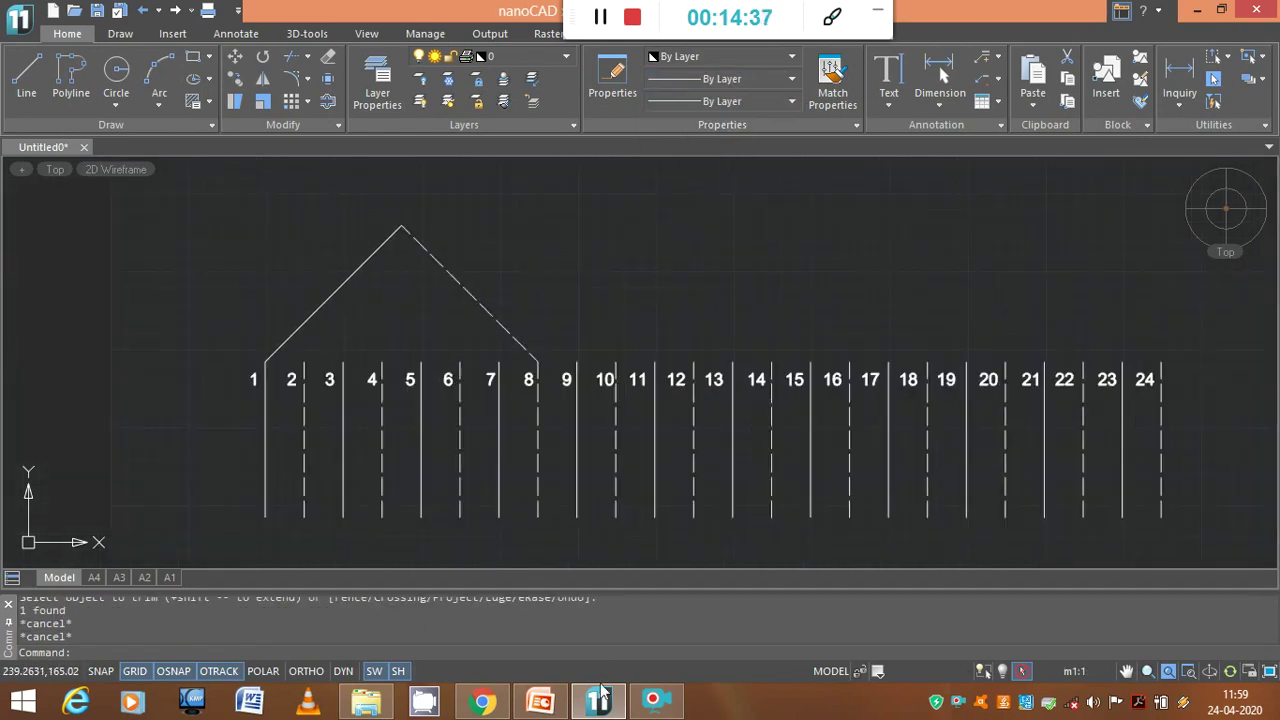
left_click(540, 700)
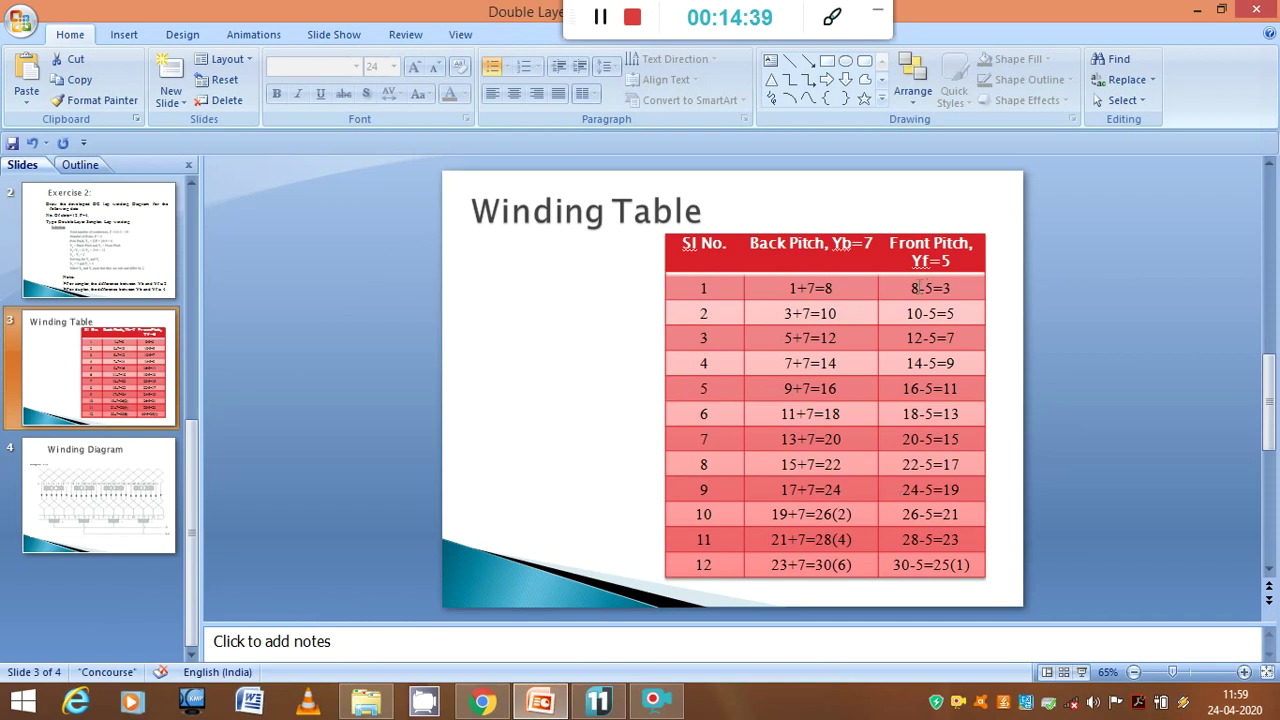
left_click(913, 288)
double_click(946, 288)
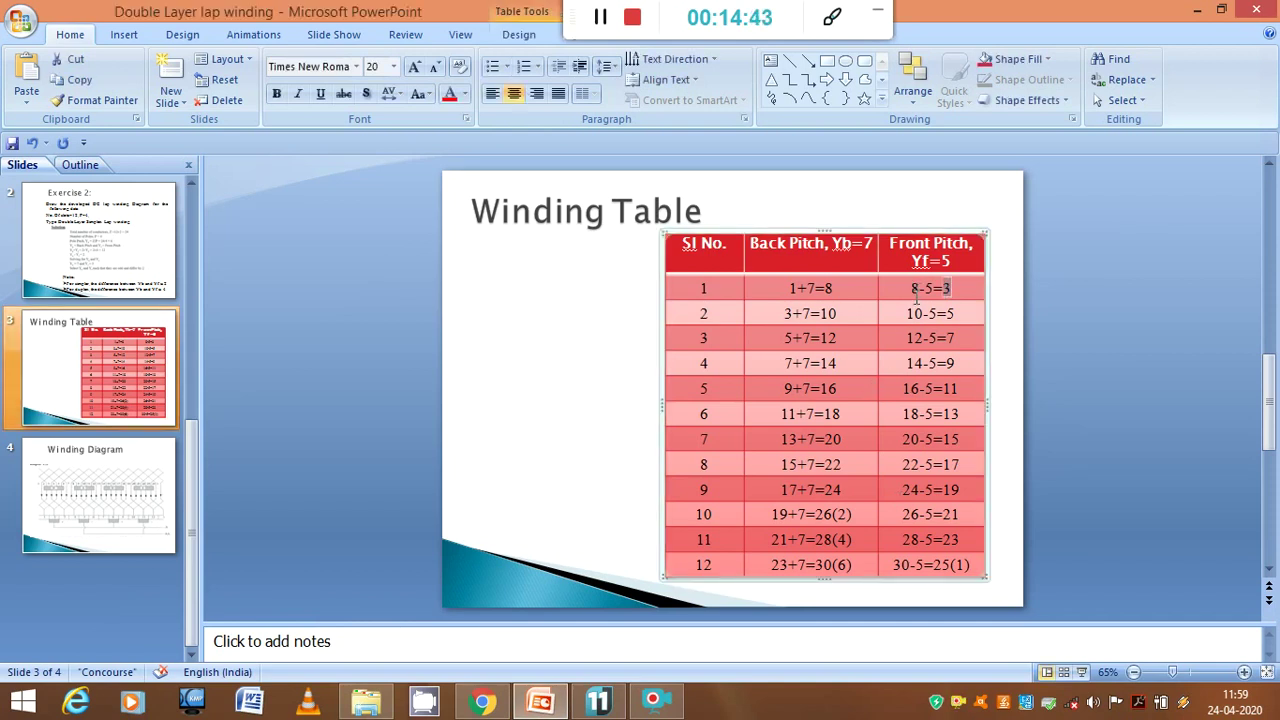
left_click(598, 700)
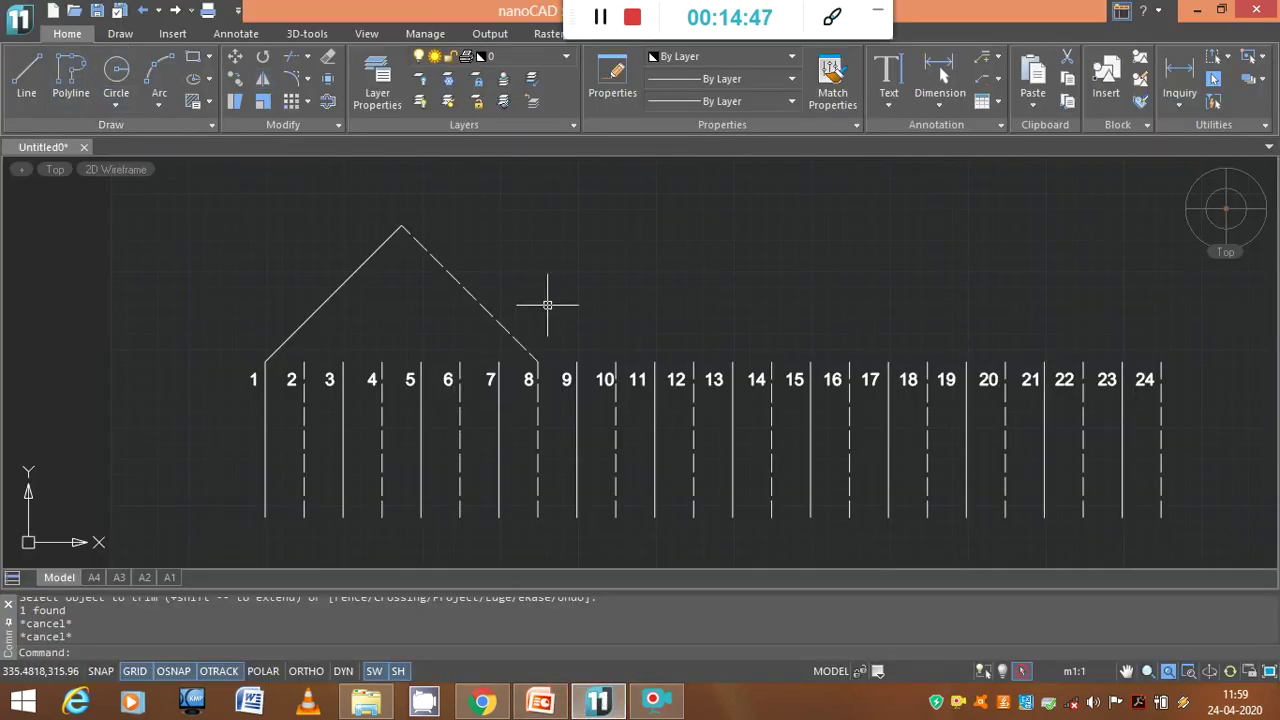
scroll(677, 330, "down", 2)
middle_click_drag(677, 323, 677, 243)
left_click(27, 78)
left_click(584, 378)
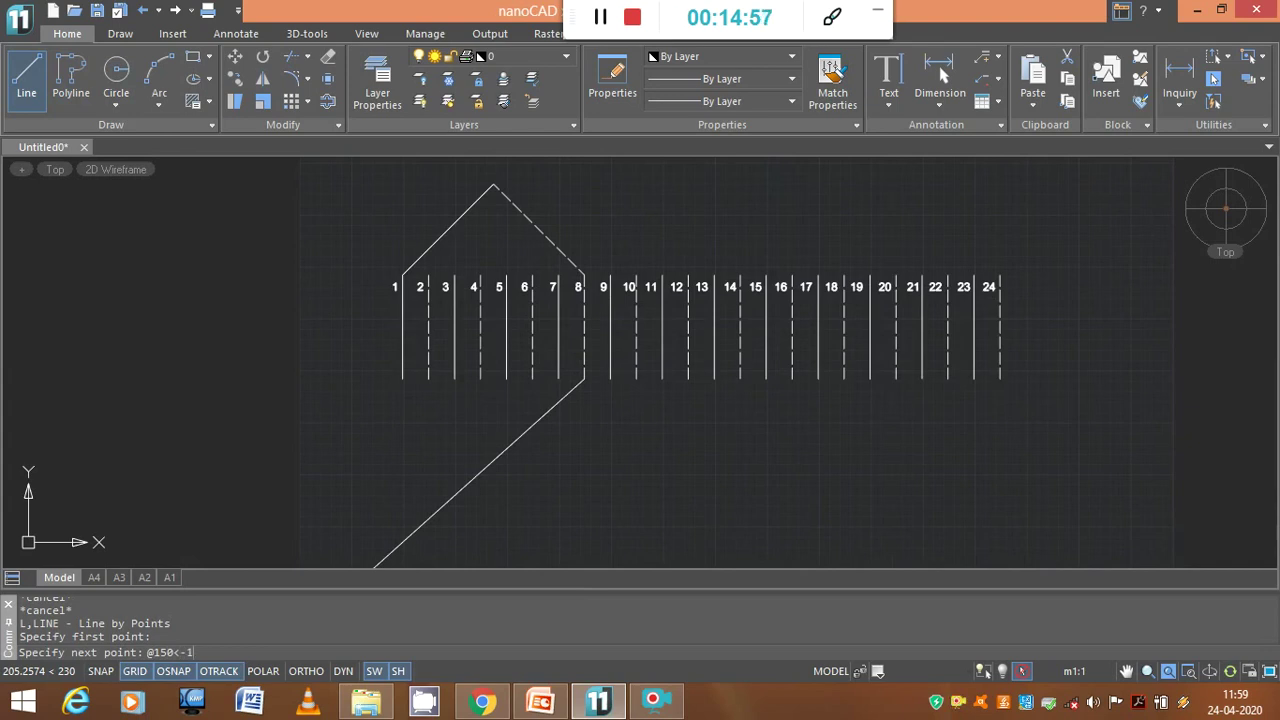
key("Return")
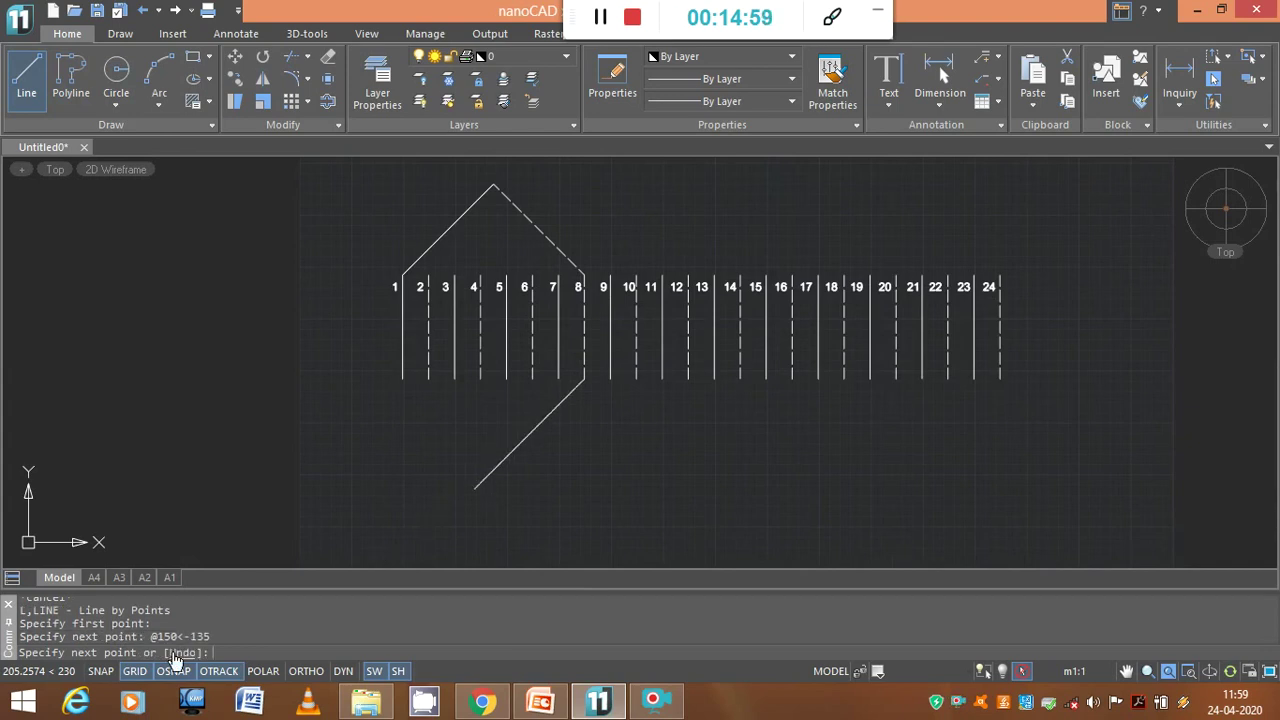
key("Escape")
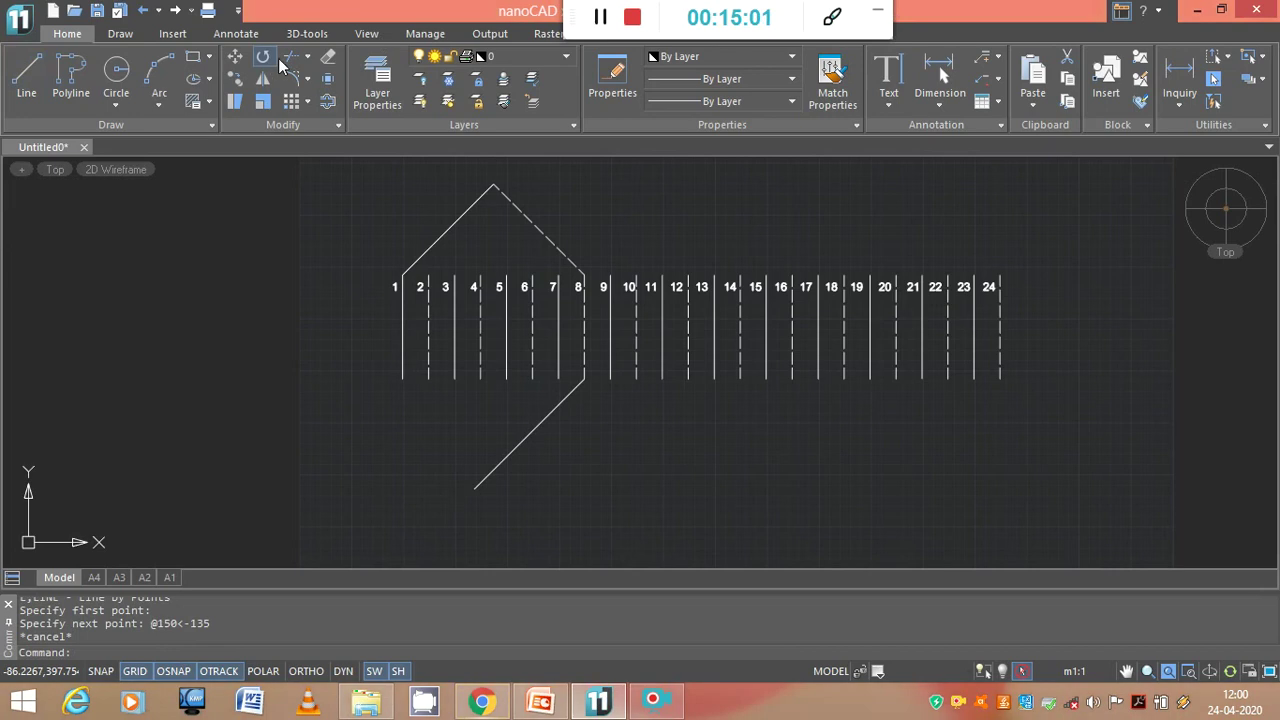
left_click(44, 78)
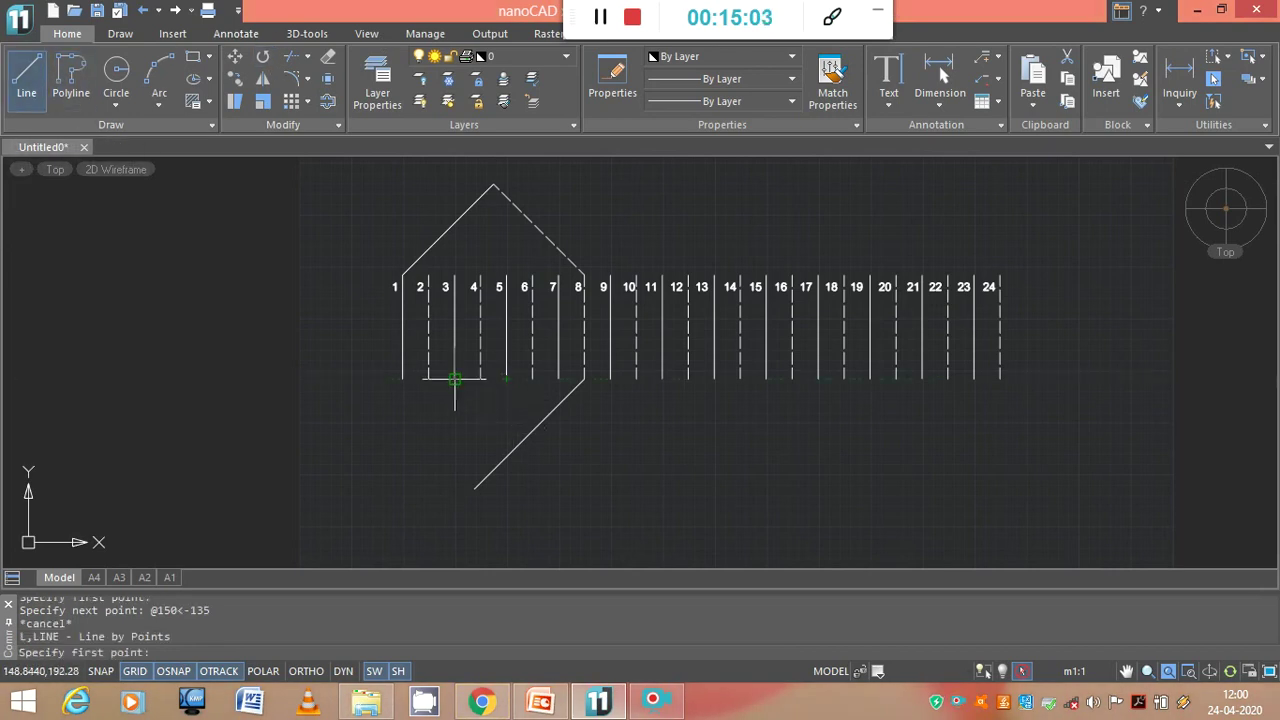
left_click(452, 378)
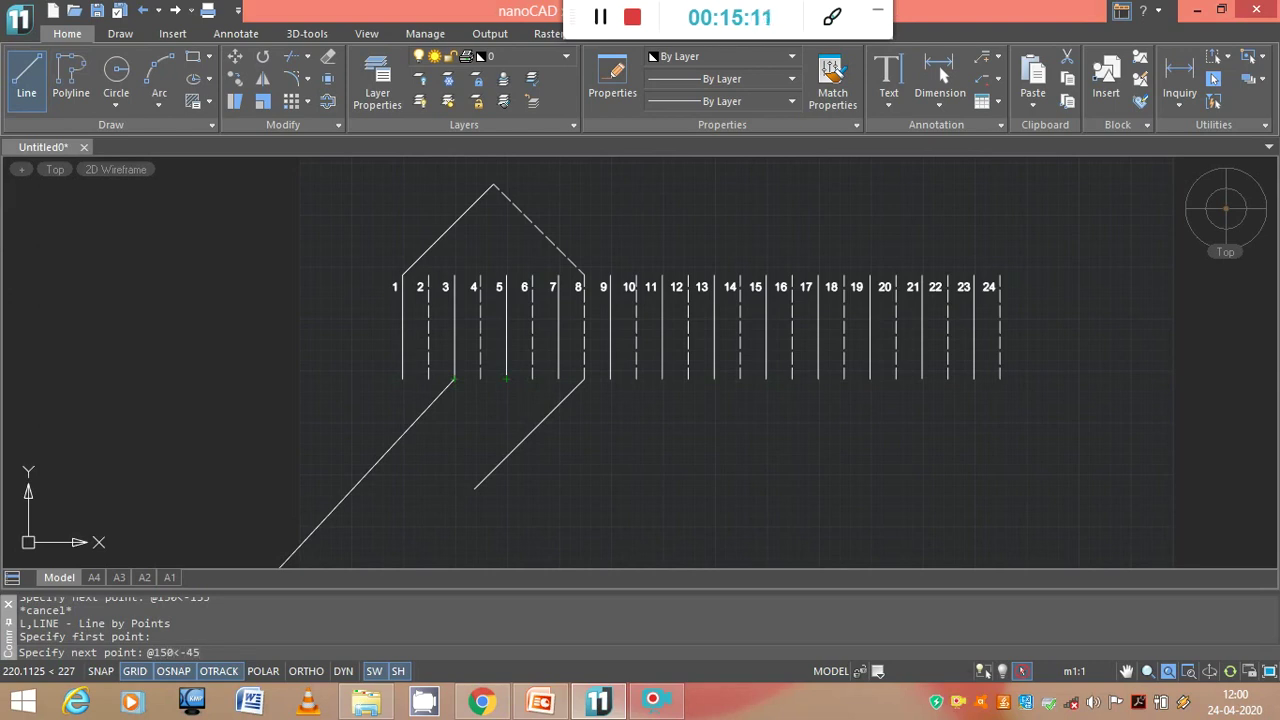
key("Return")
key("Escape")
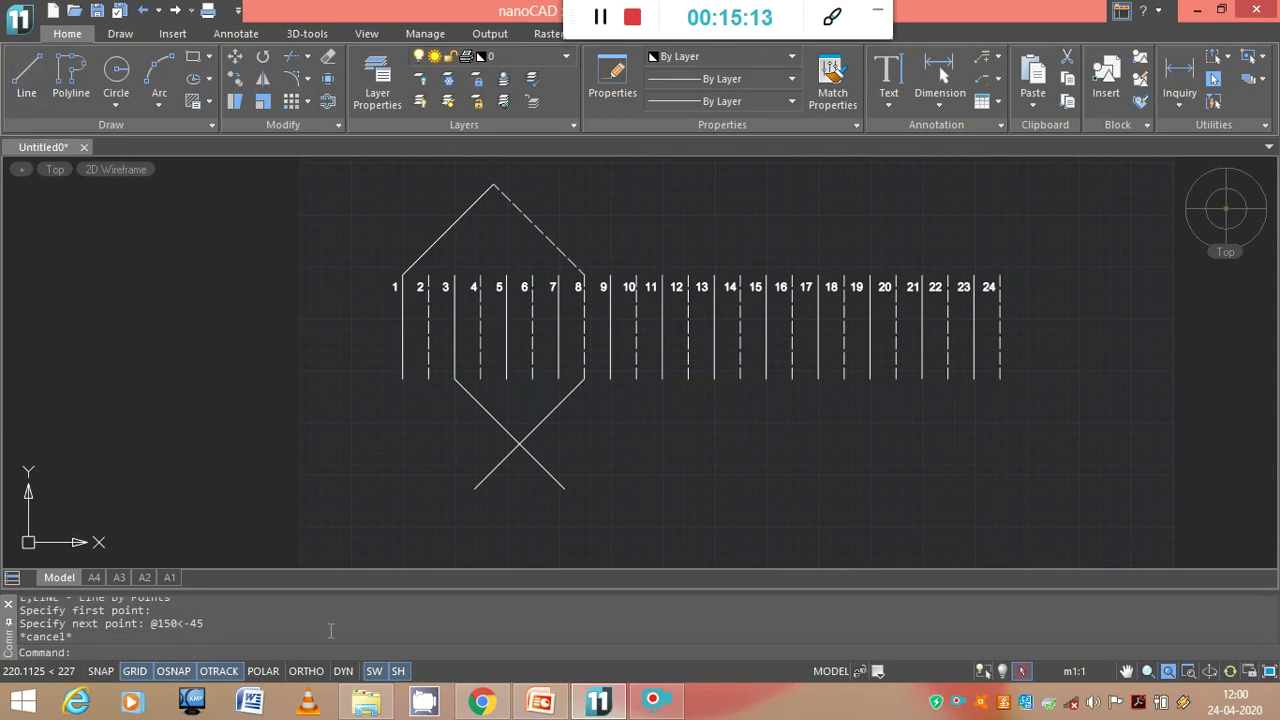
Trim the two crossing diagonals below lines 3 and 8 beyond their intersection so they meet in a V
key("ctrl+a")
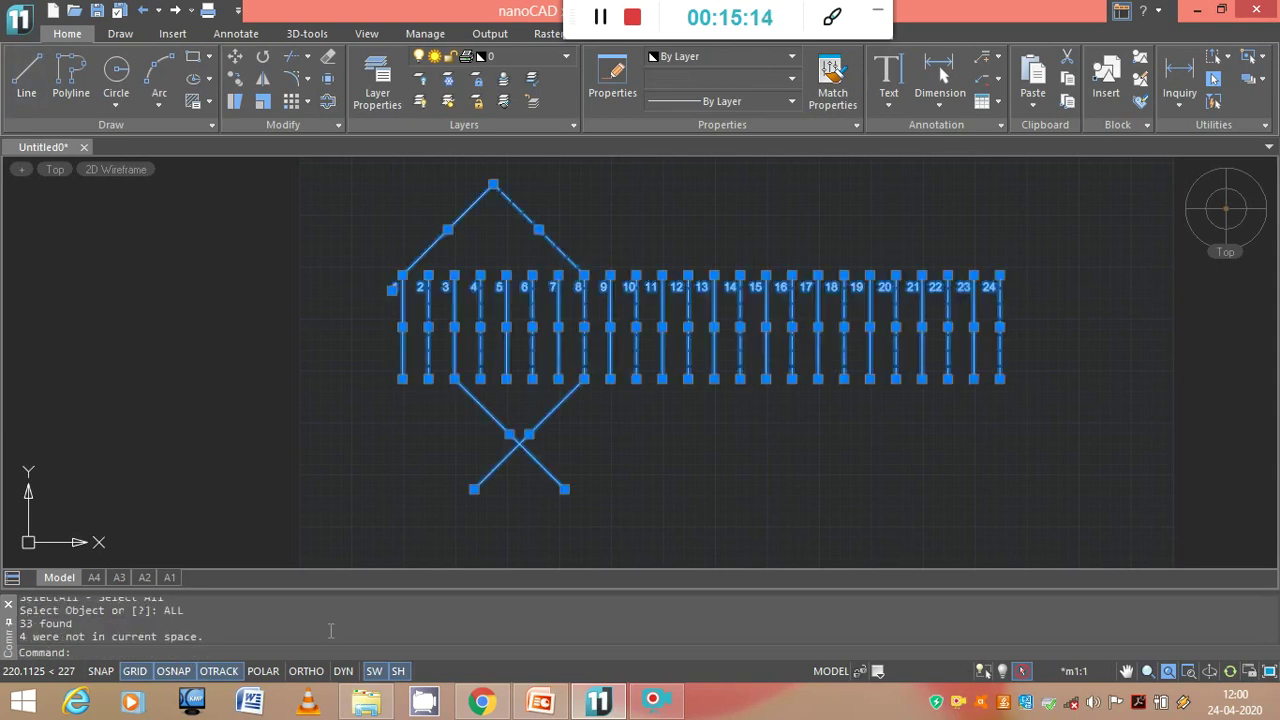
left_click(291, 56)
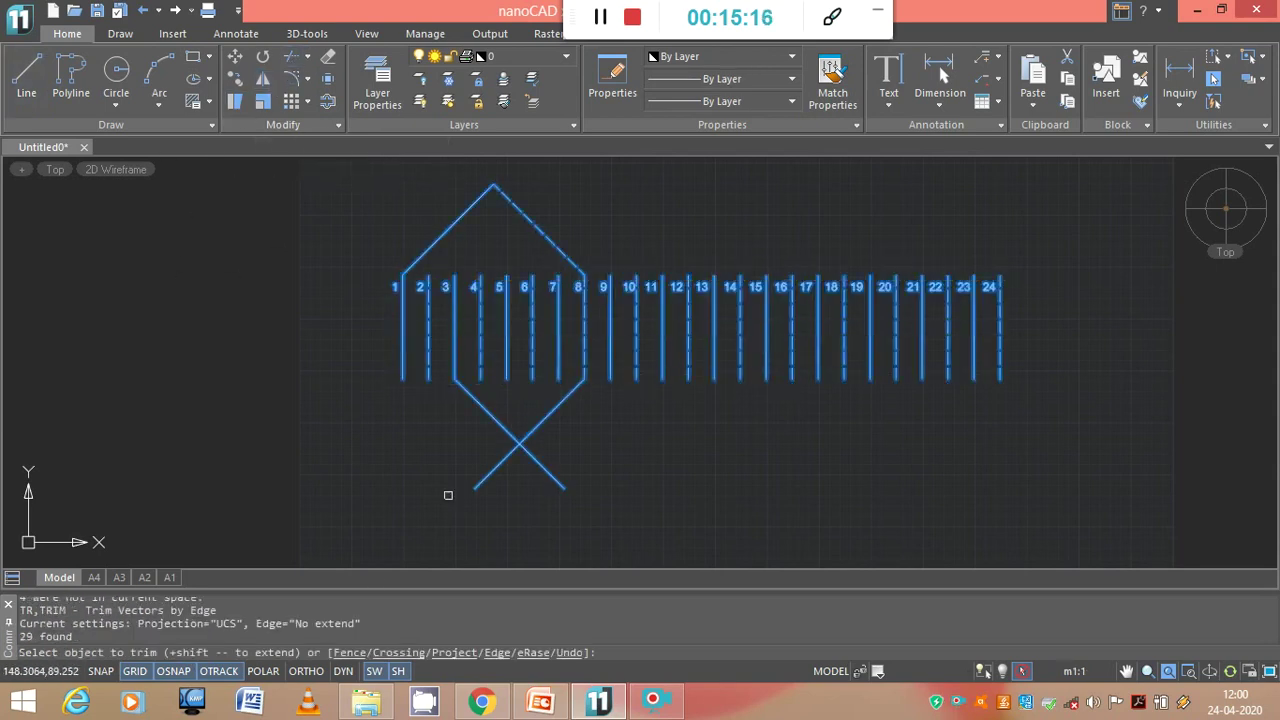
left_click(501, 467)
left_click(552, 469)
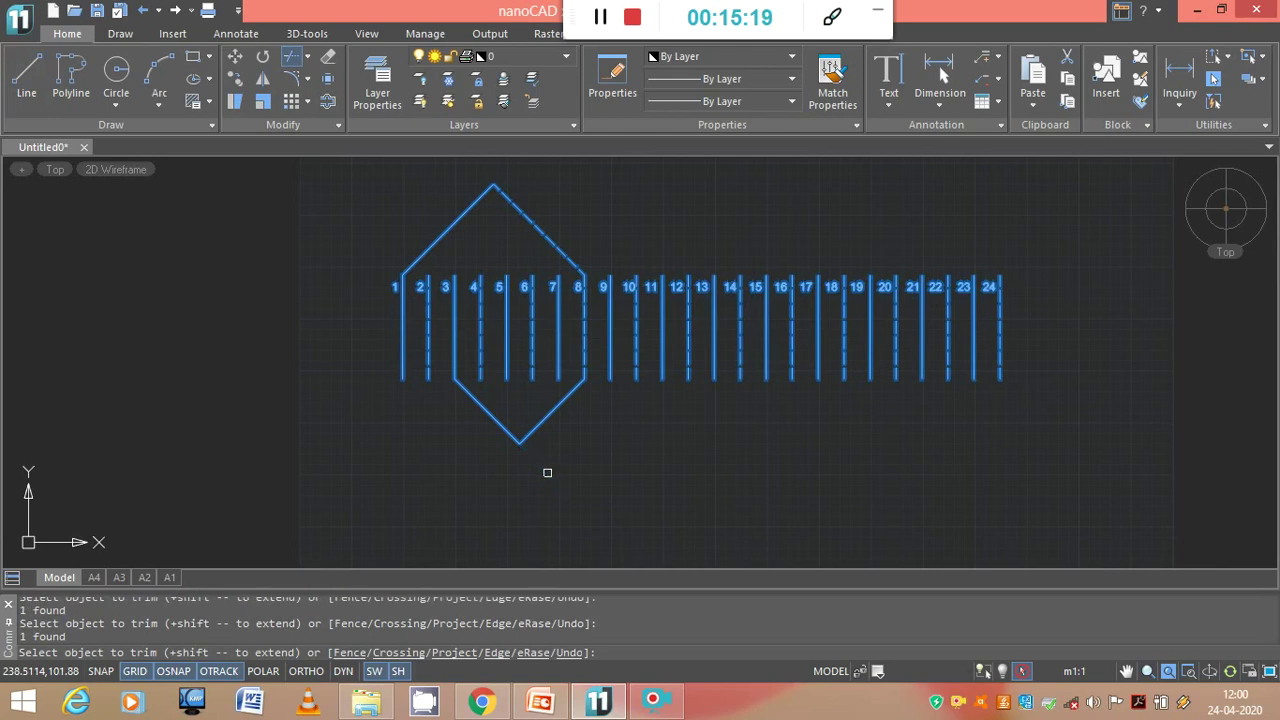
key("Escape")
Set the linetype of the lower diagonal running from line 8 to the V's vertex to ACAD_ISO02W100
left_click(570, 392)
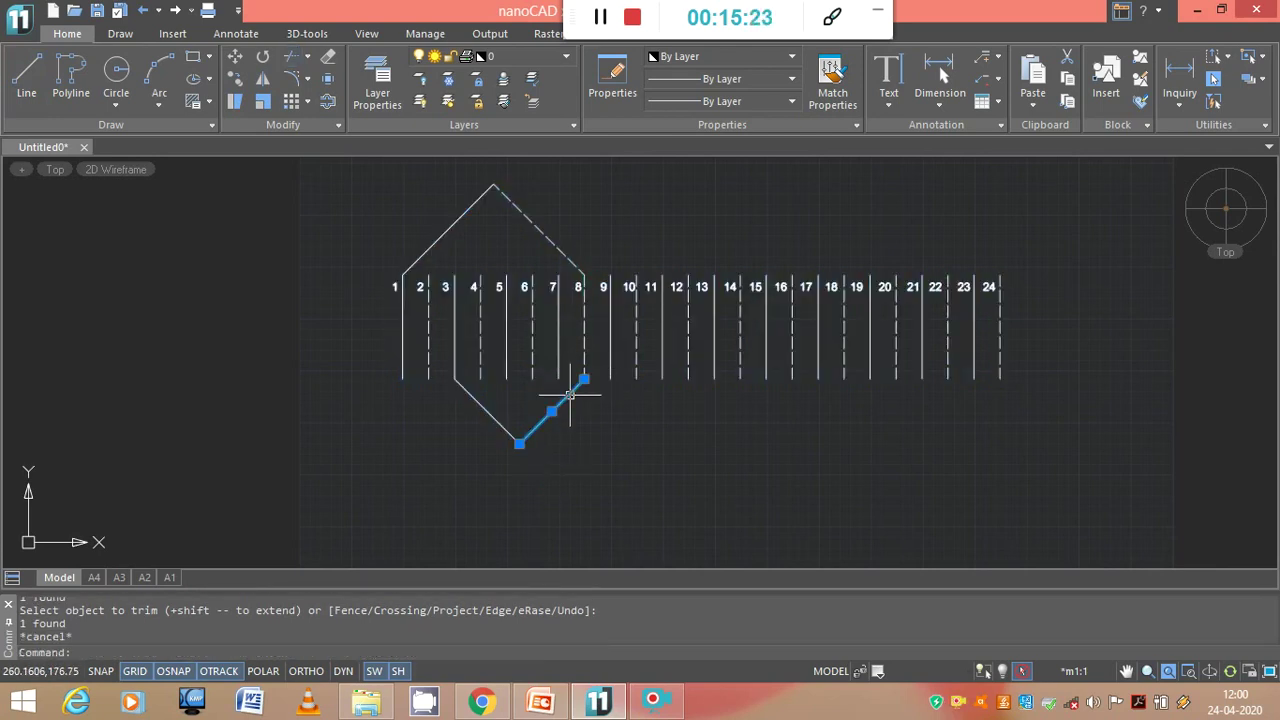
left_click(749, 78)
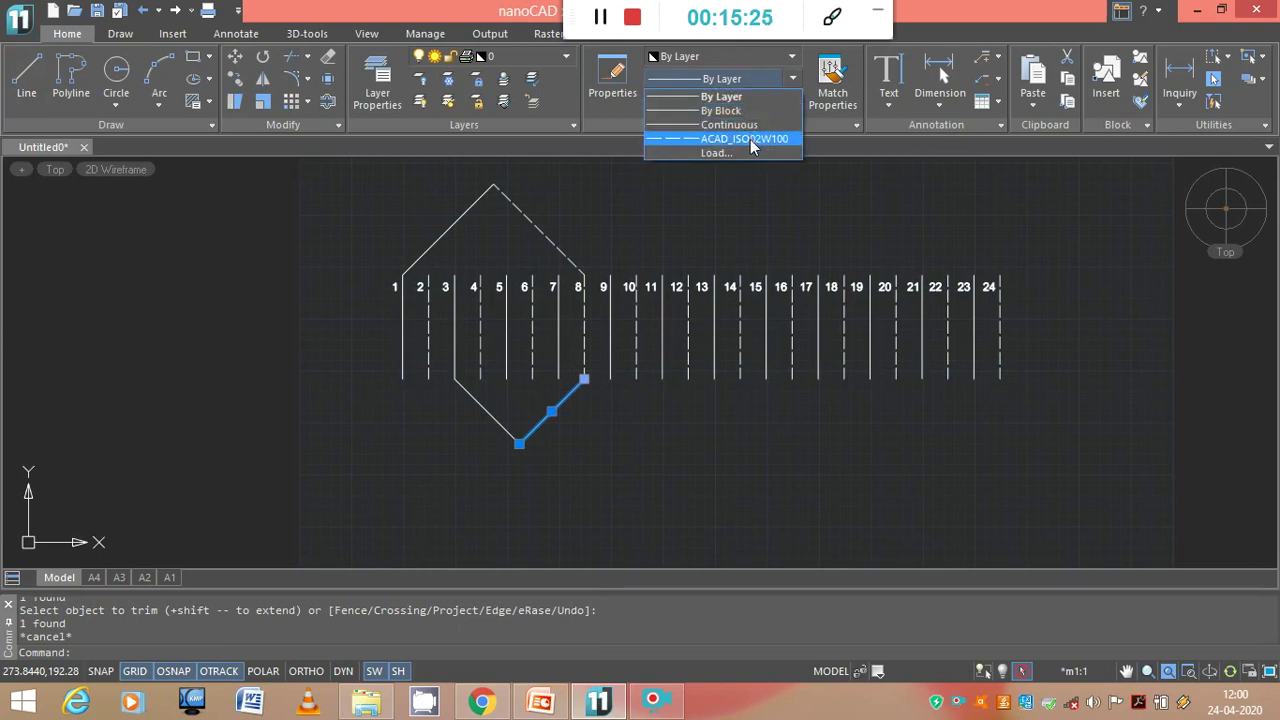
left_click(751, 140)
key("Escape")
key("Escape")
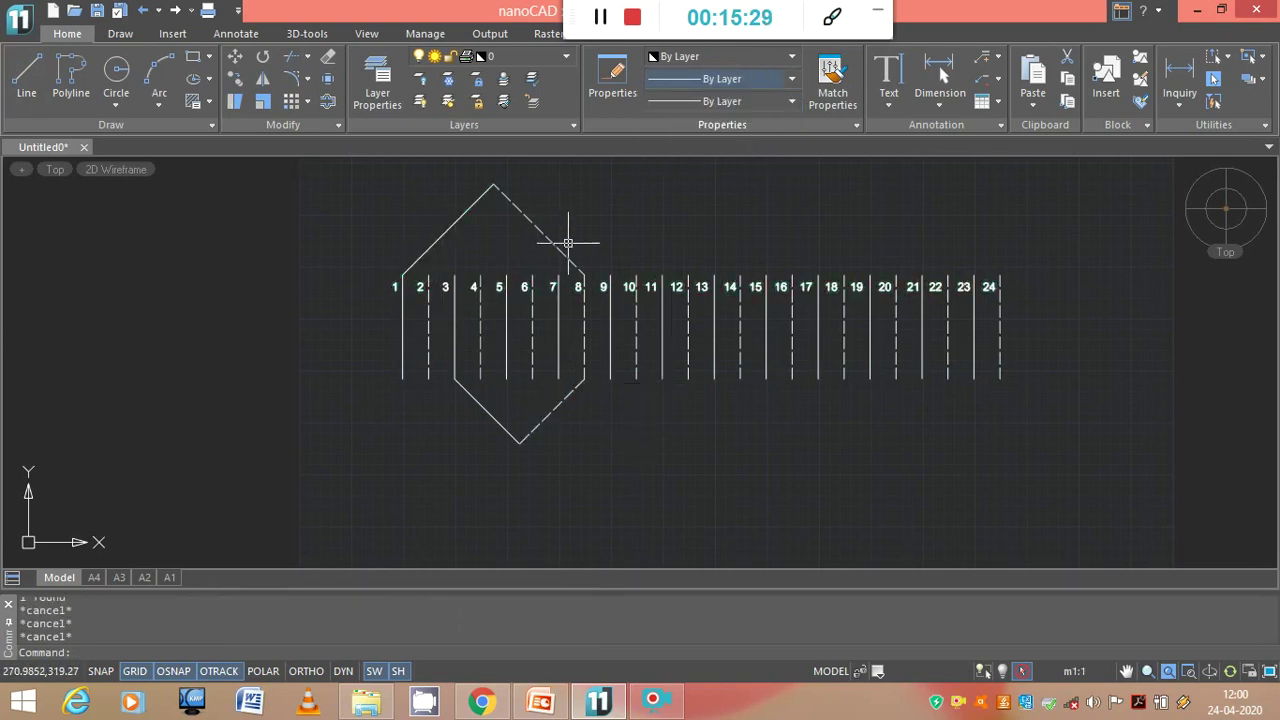
Start a 2D array of the four diagonal connection lines above and below the conductors
left_click(441, 231)
left_click(540, 232)
left_click(495, 420)
left_click(546, 417)
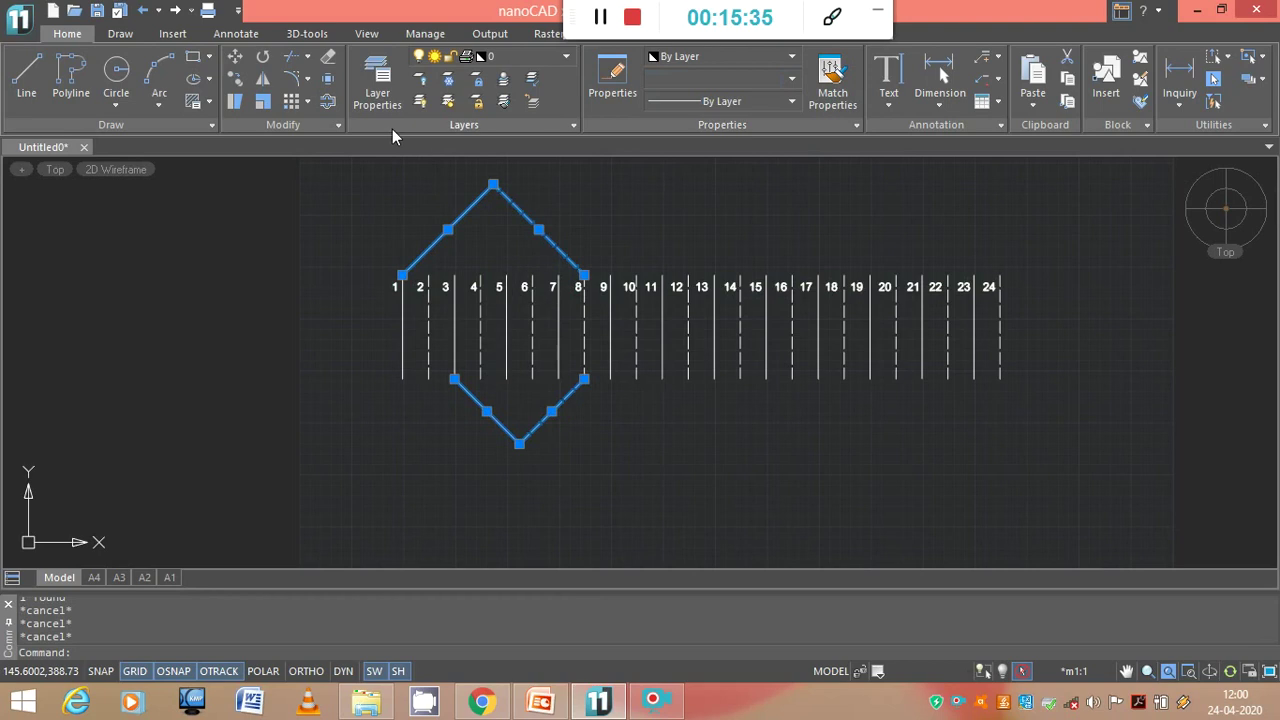
left_click(308, 101)
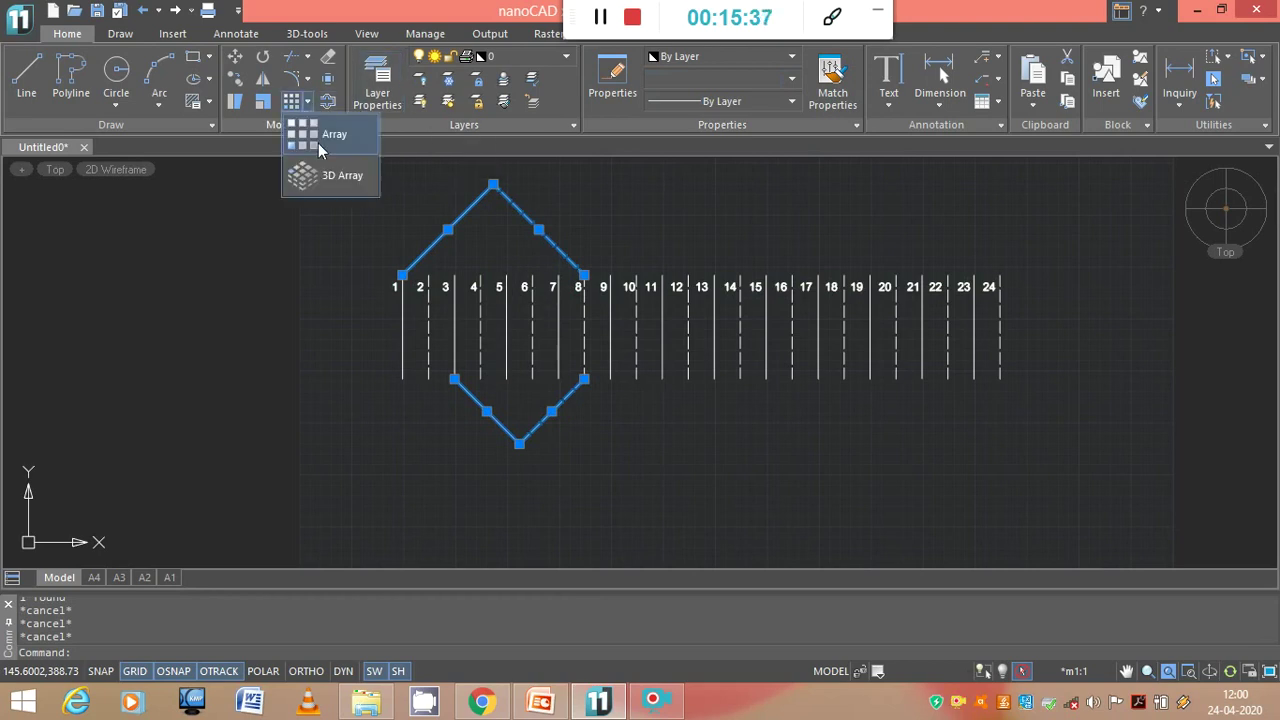
left_click(318, 136)
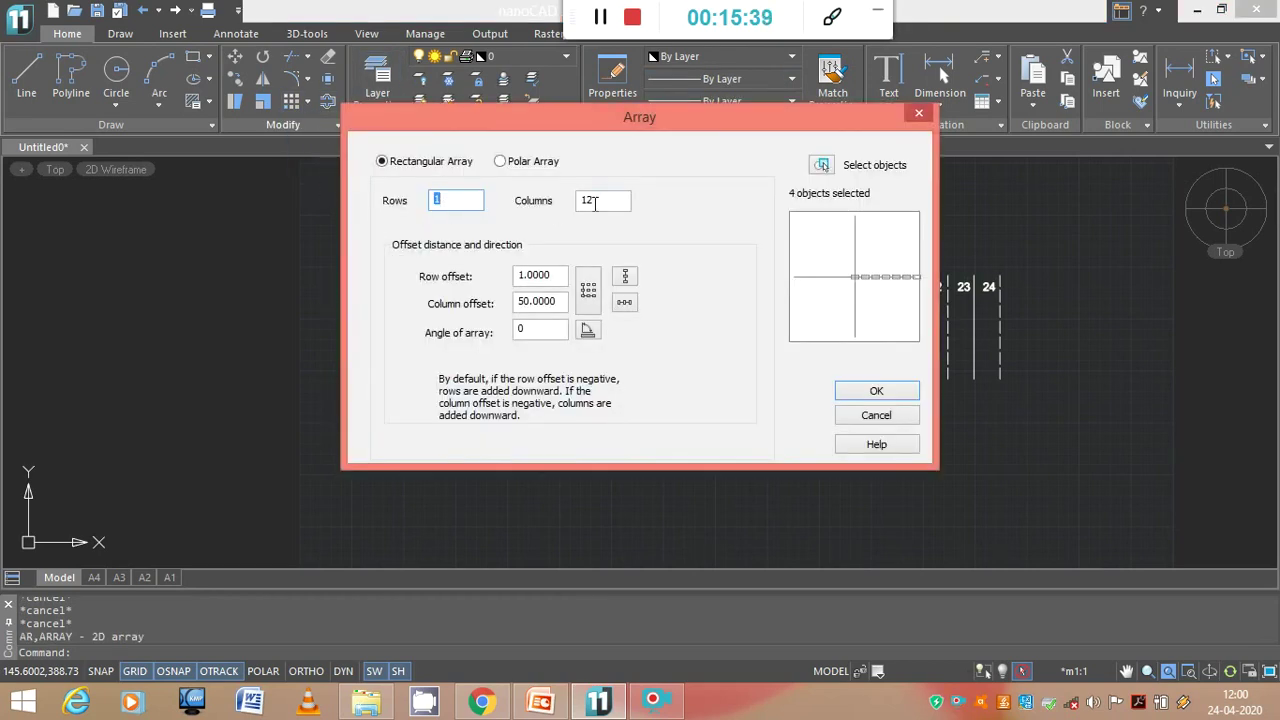